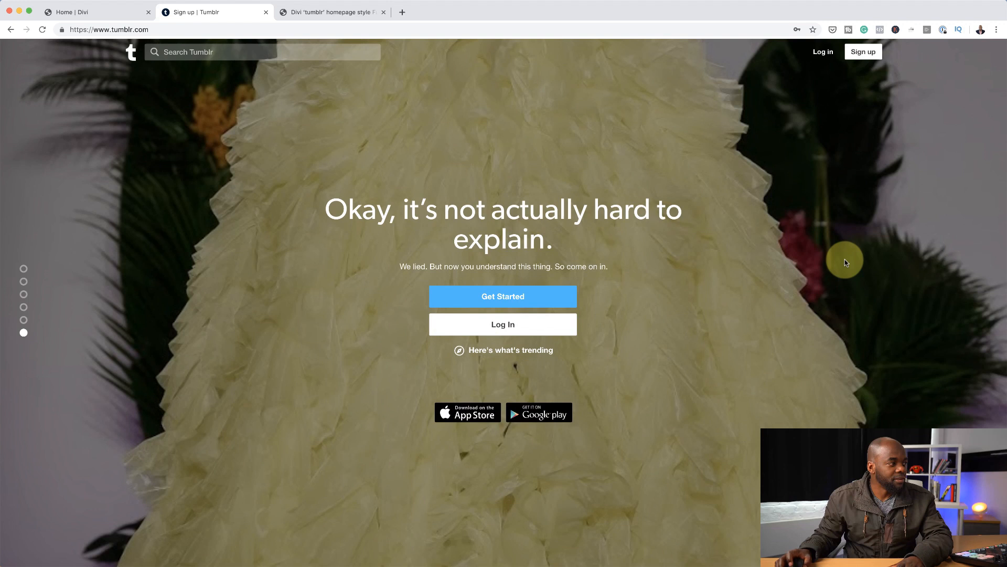
- View the Divi fullscreen scrolling child theme's product page, and open the WordPress dashboard of the local Divi site
left_click(348, 11)
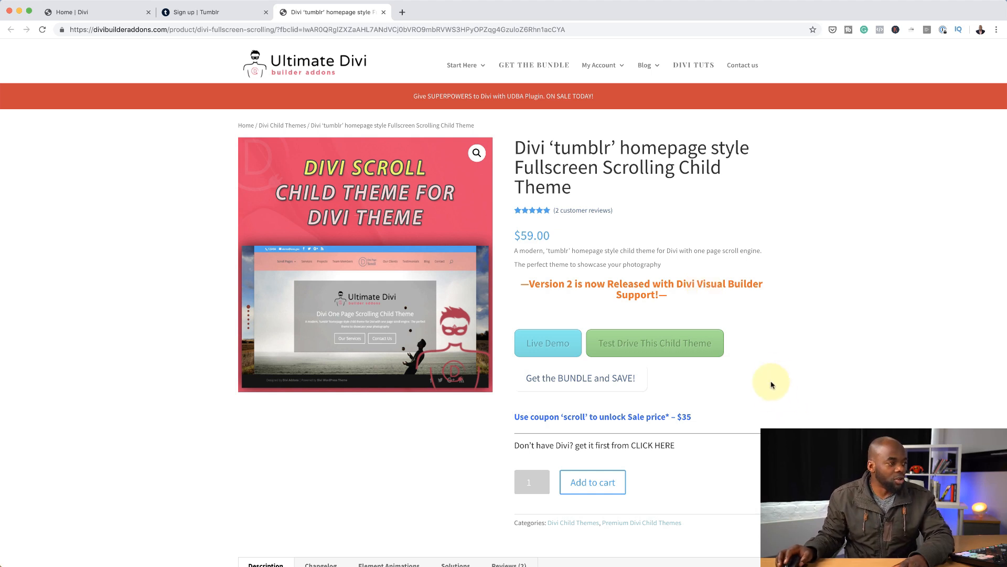
left_click(120, 12)
mouse_move(37, 47)
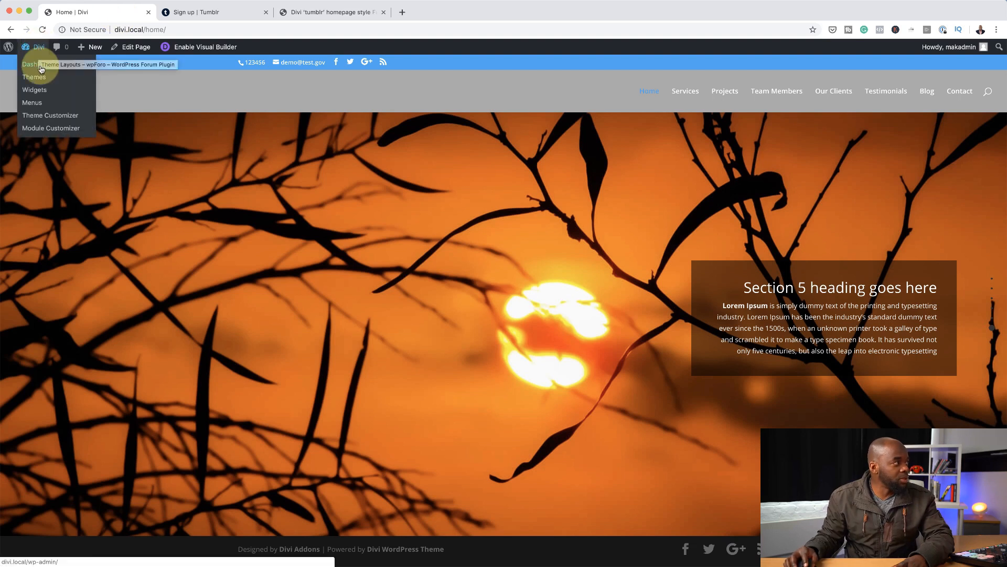
left_click(31, 66)
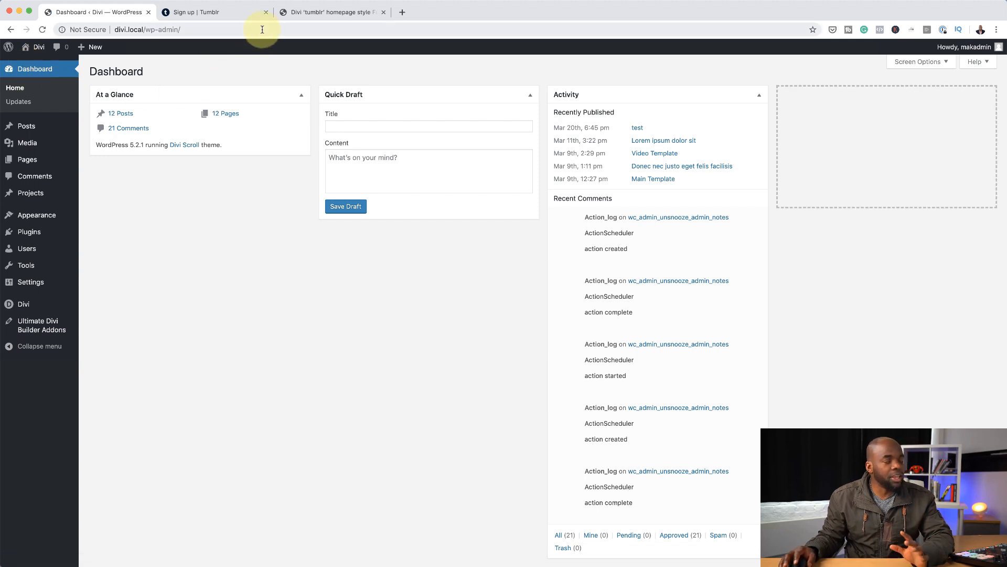
- Switch to Finder and examine the contents of the Divi-Scroll-child-theme-UNZIP-ME-FIRST folder in Downloads, collapsing its import subfolder
left_click(307, 13)
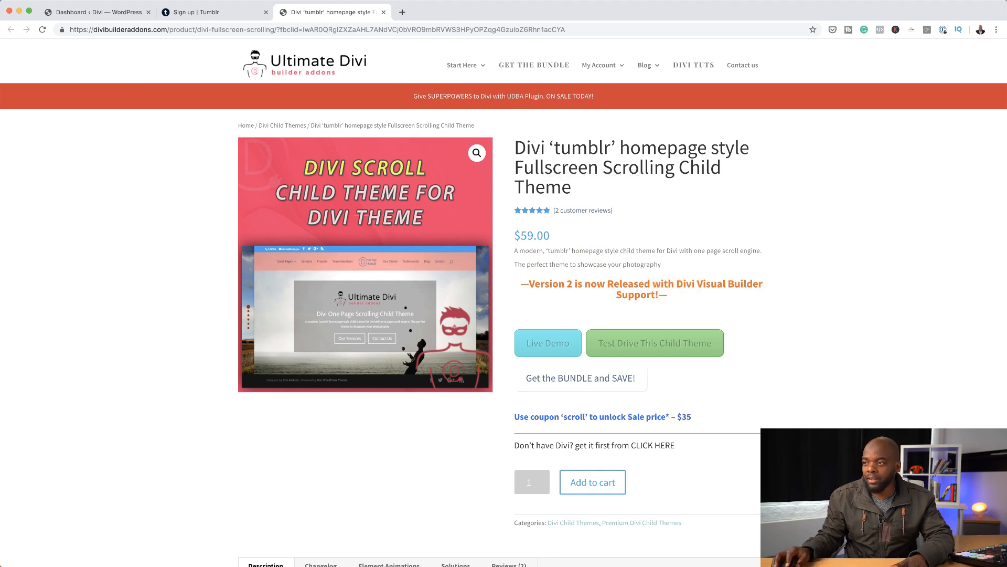
left_click_drag(1006, 247, 635, 141)
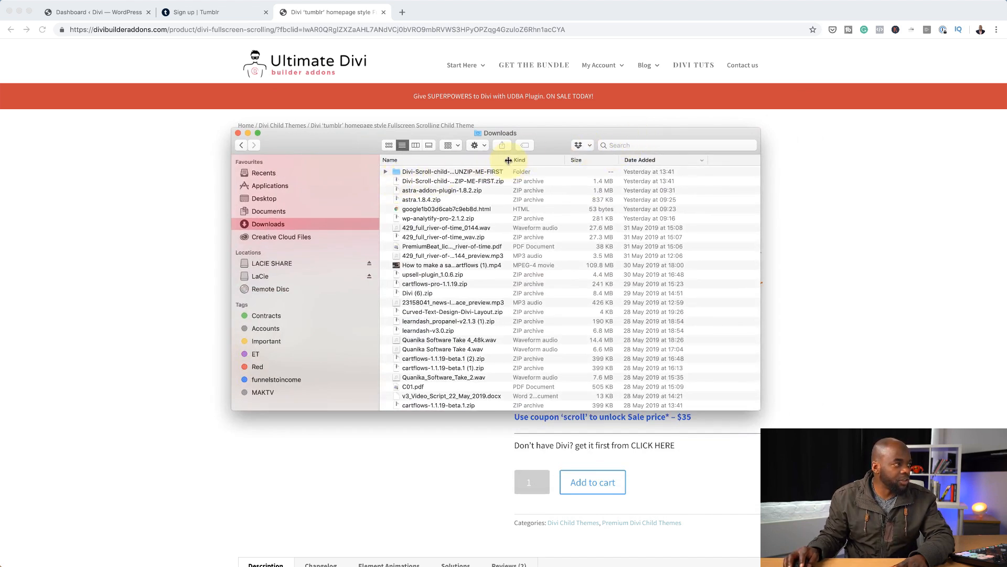
left_click_drag(509, 160, 592, 160)
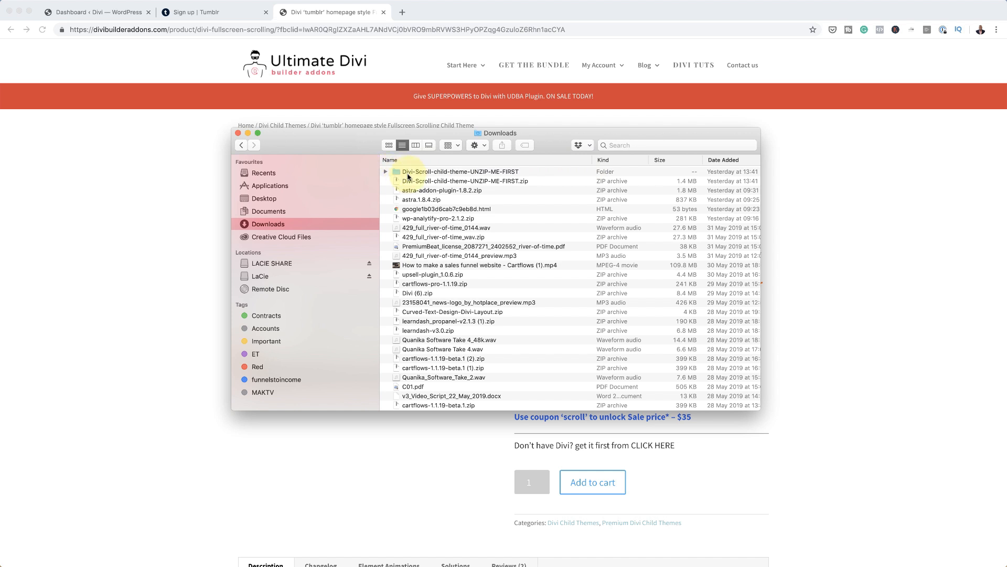
double_click(410, 173)
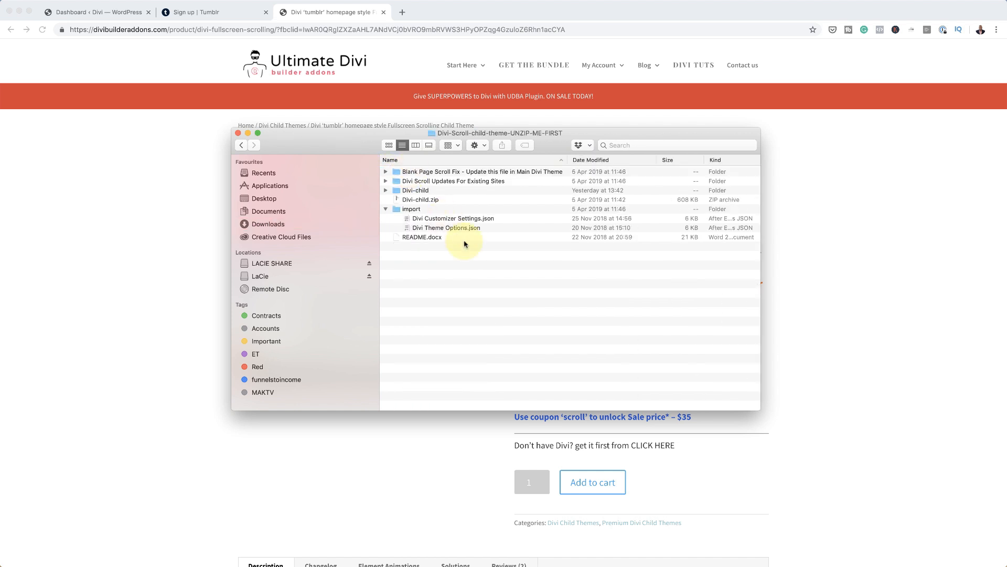
left_click(386, 209)
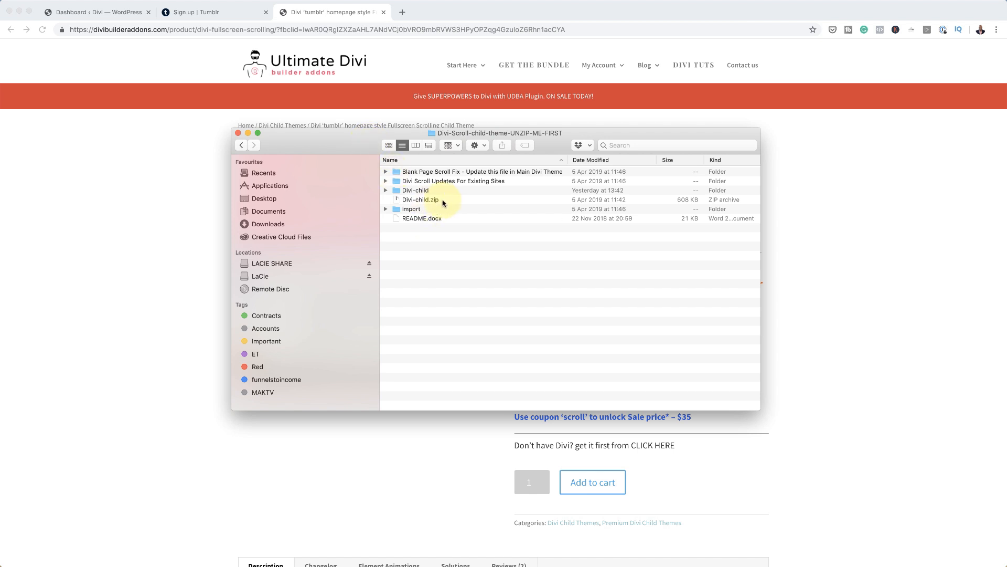
left_click_drag(322, 145, 399, 155)
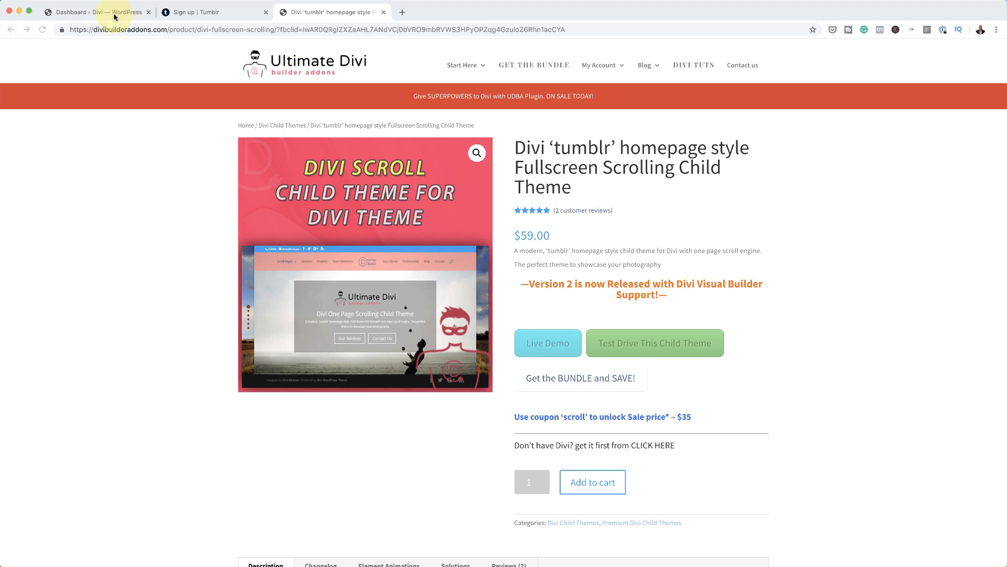
- Try to install a new WordPress theme by uploading Divi-child.zip from the unzipped child theme folder
left_click(123, 13)
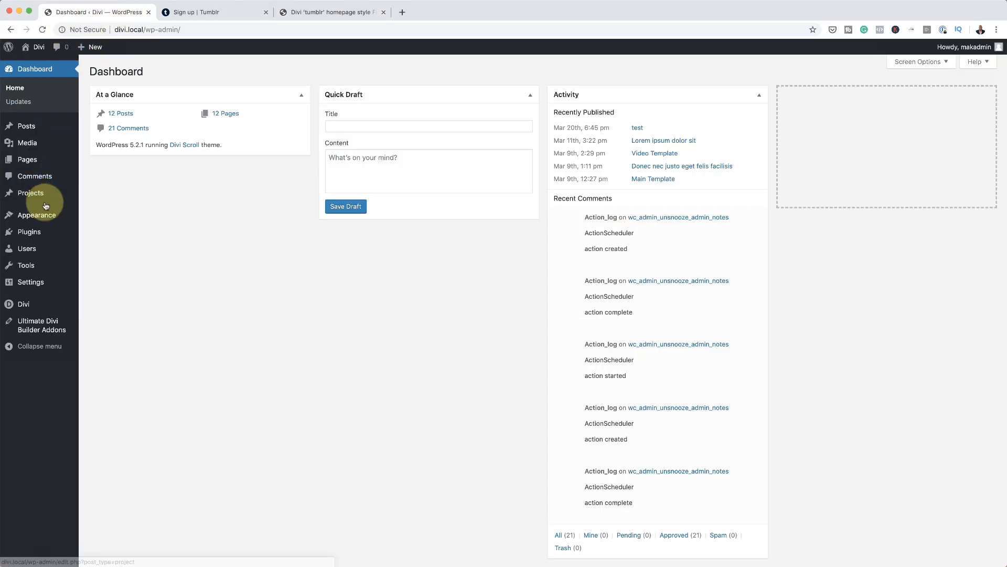
mouse_move(32, 218)
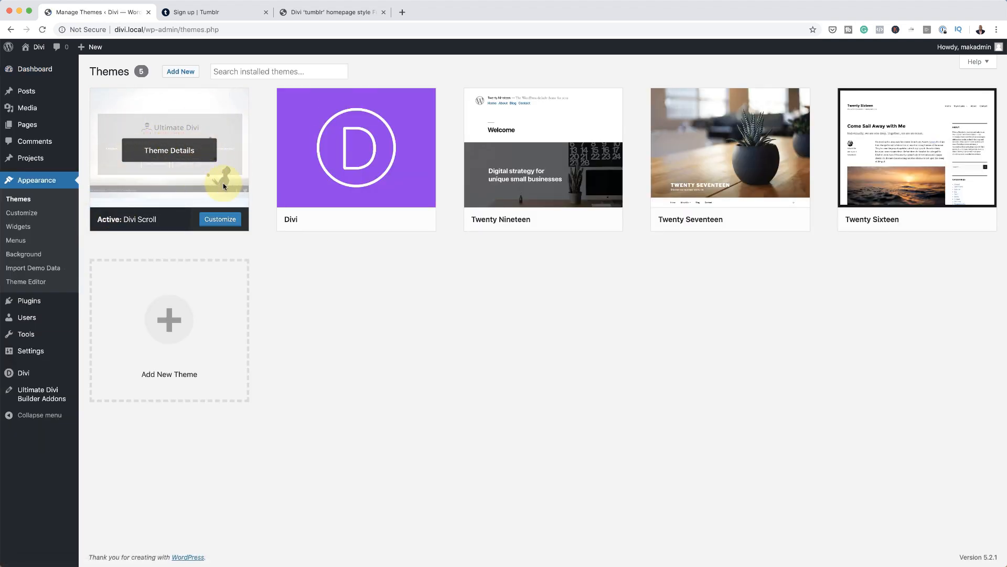
left_click(181, 72)
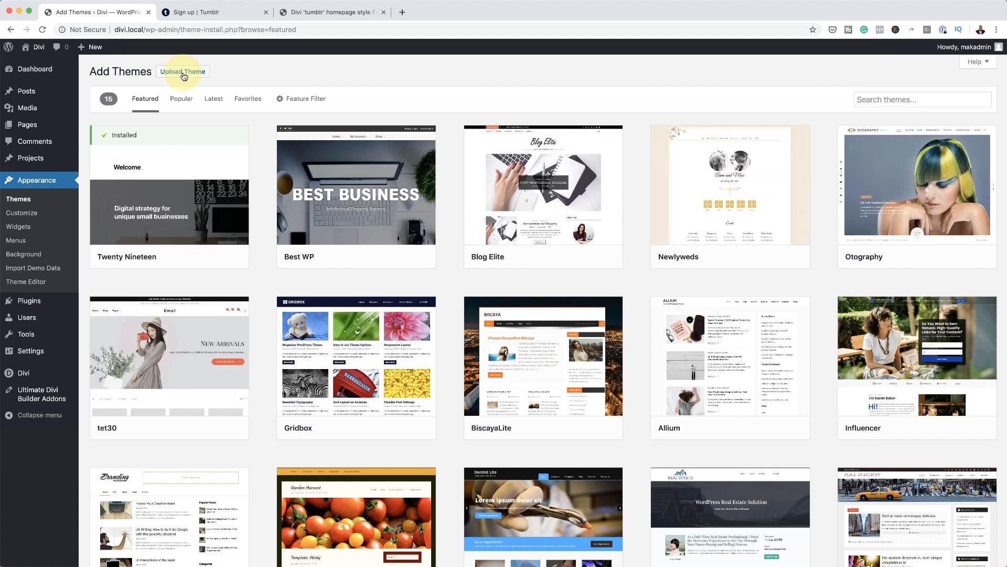
left_click(183, 74)
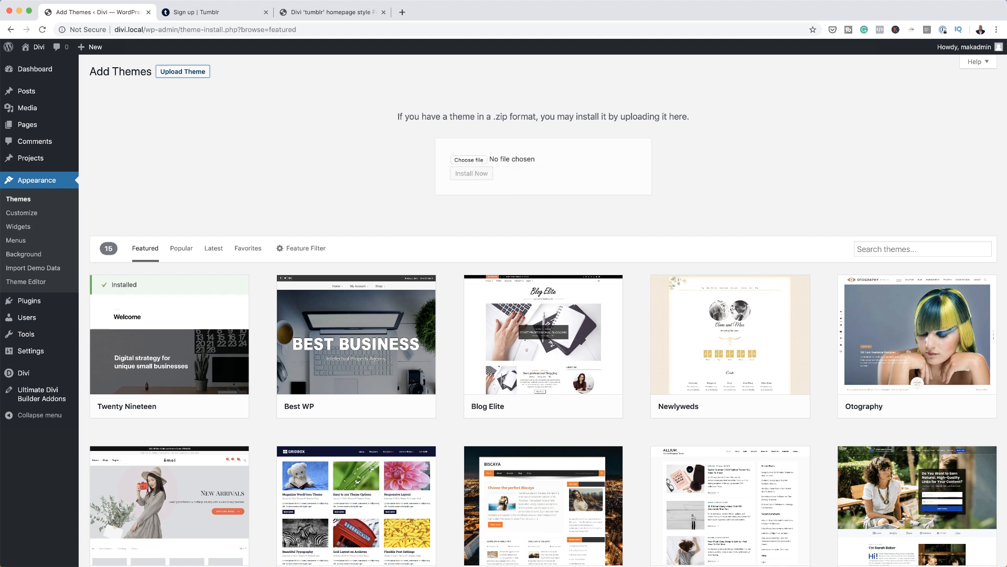
left_click_drag(1006, 163, 512, 257)
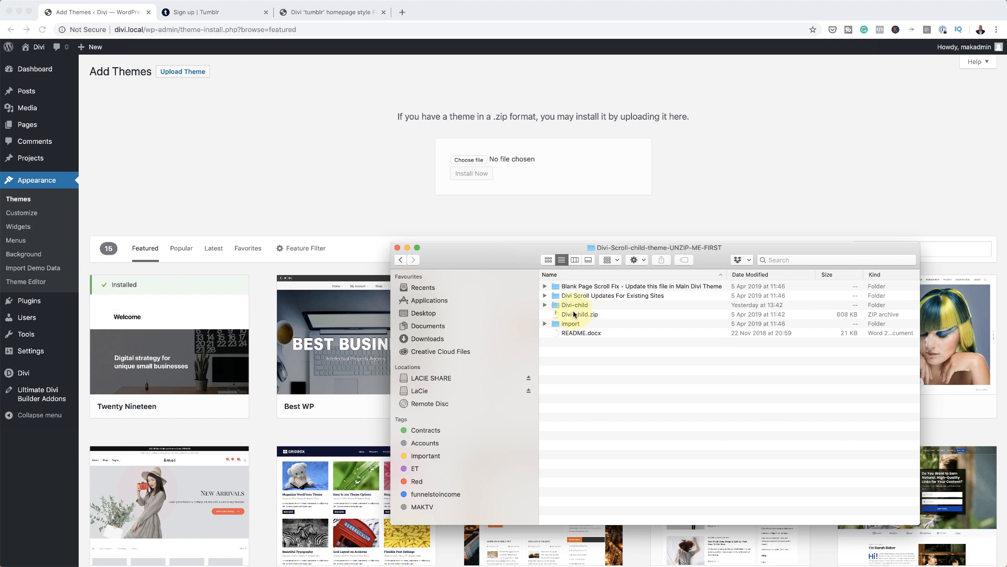
left_click_drag(557, 317, 483, 164)
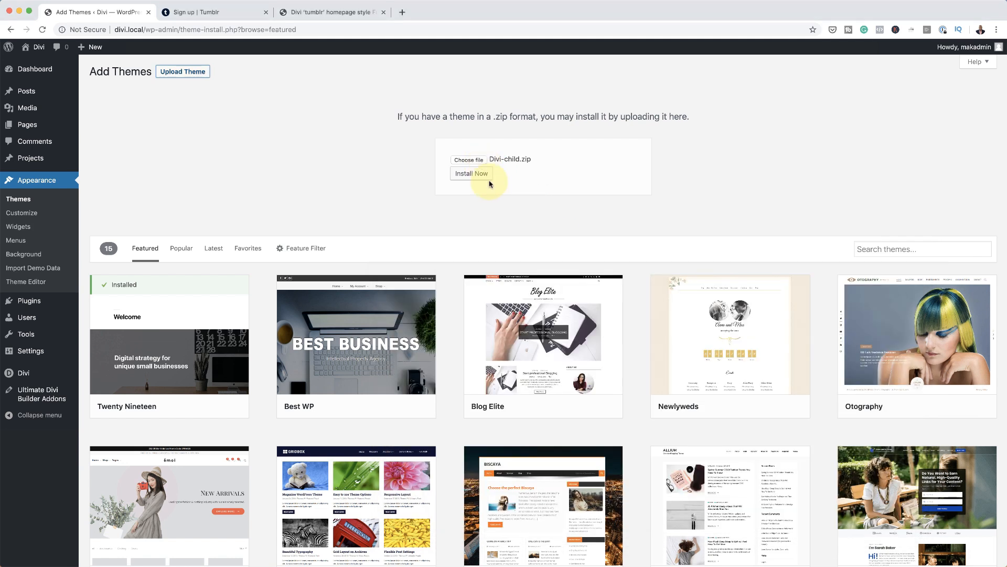
left_click(488, 176)
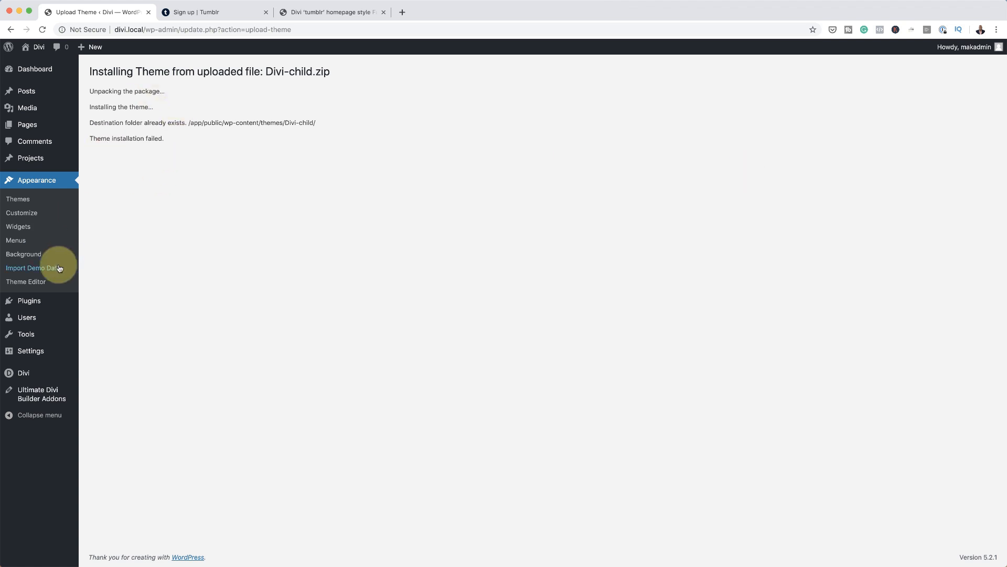
- Search for new plugins with "one click demo plugin" and view the details of One Click Demo Import
mouse_move(37, 304)
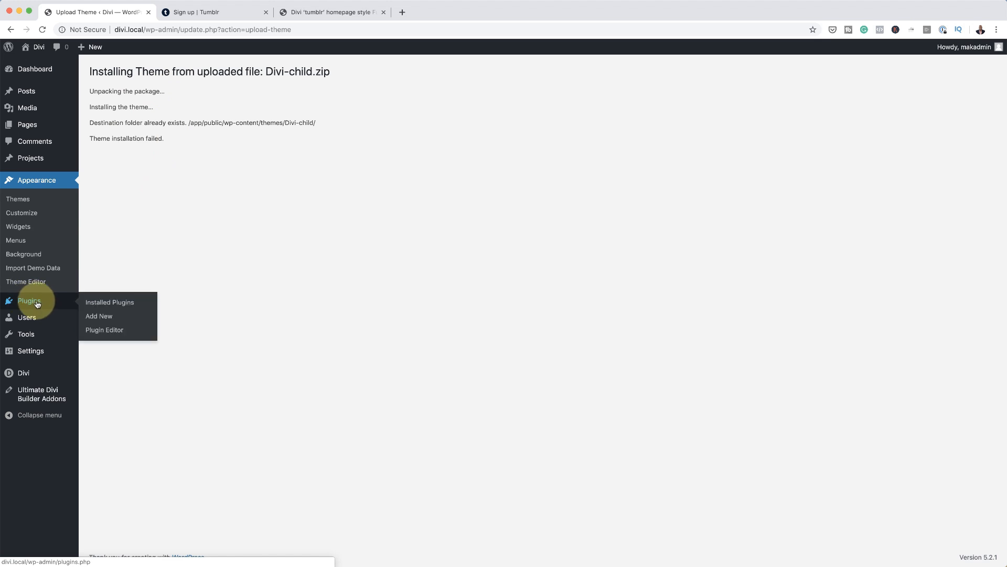
left_click(107, 316)
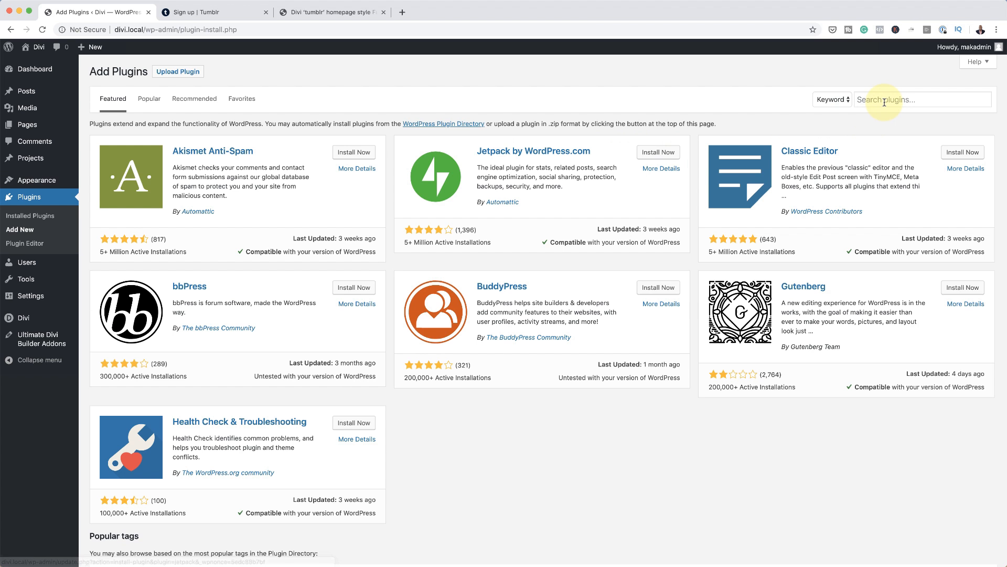
left_click(885, 100)
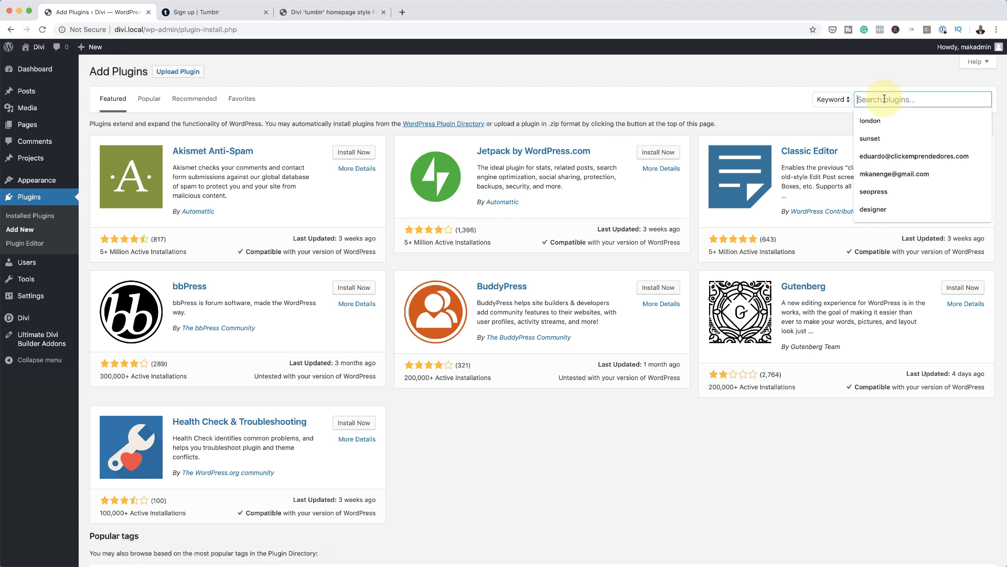
type("one ")
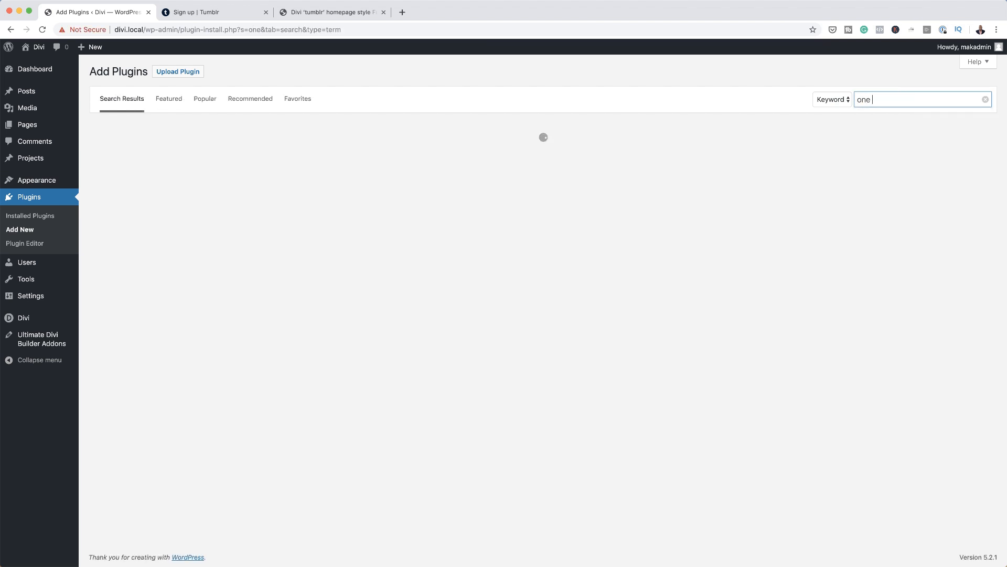
type("click")
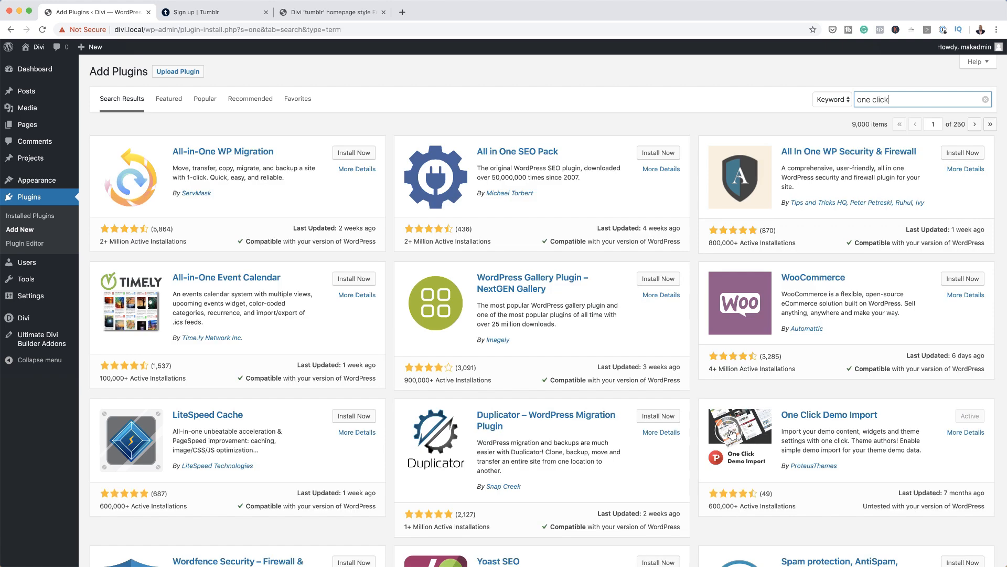
type(" demo")
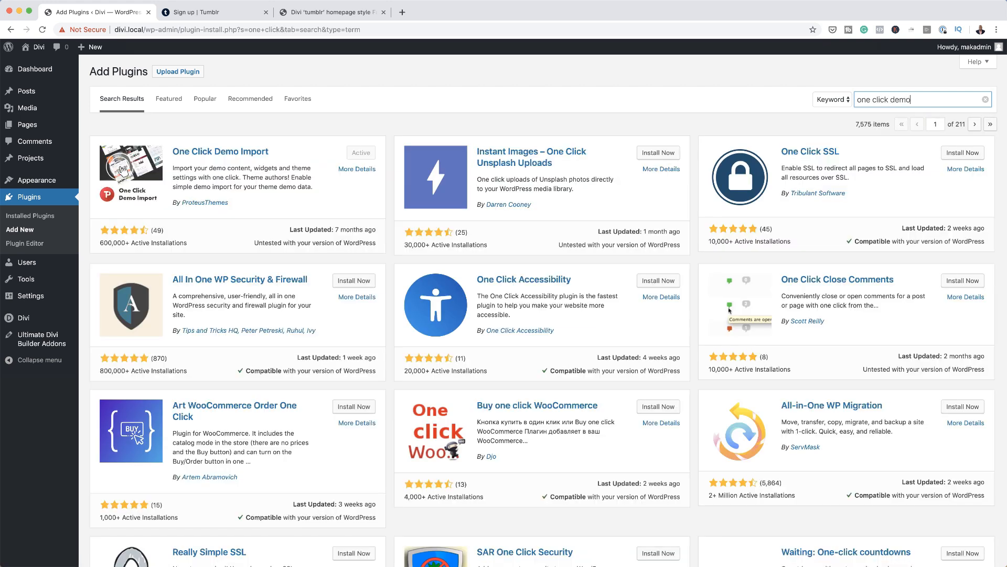
type(" plugin")
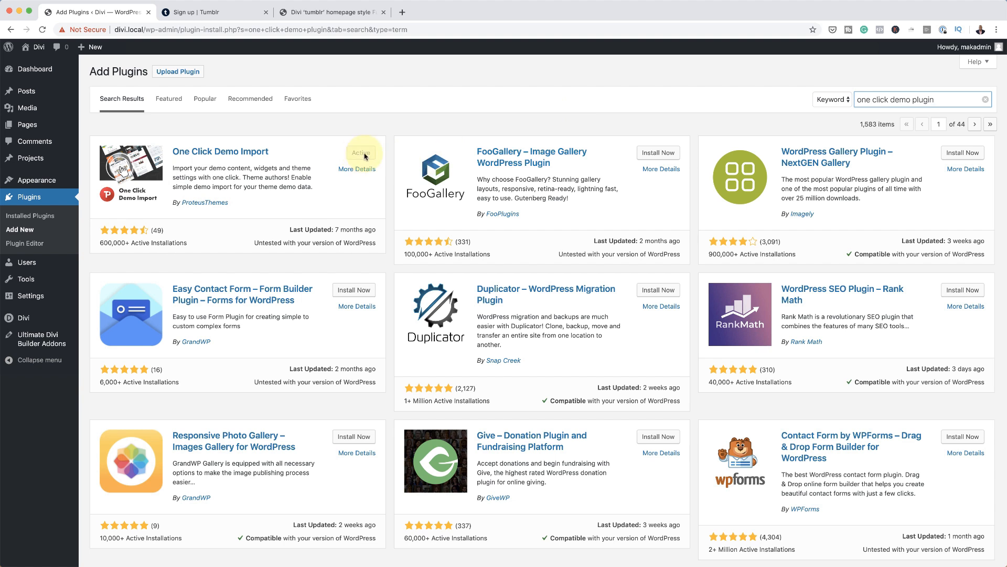
left_click(228, 154)
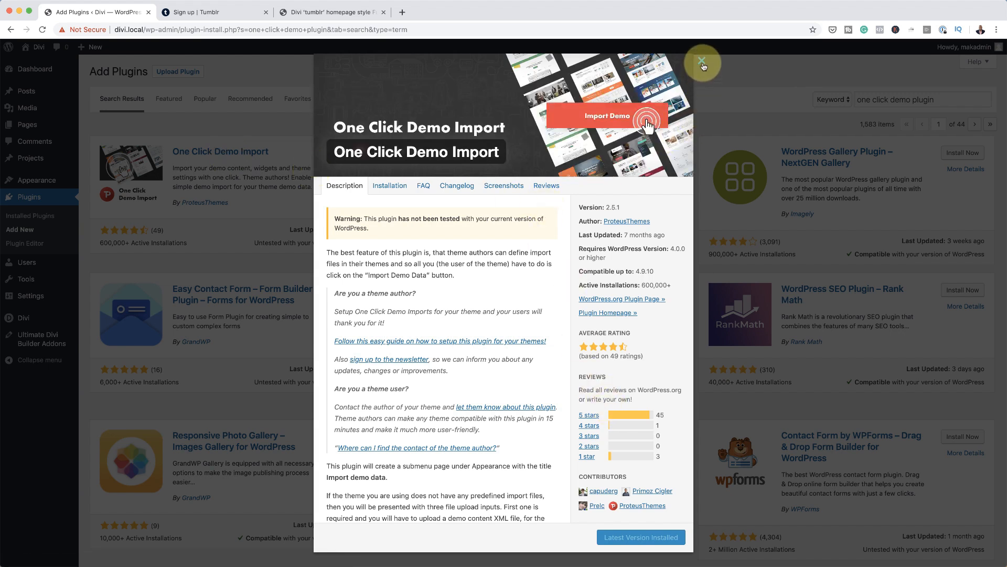
left_click(702, 61)
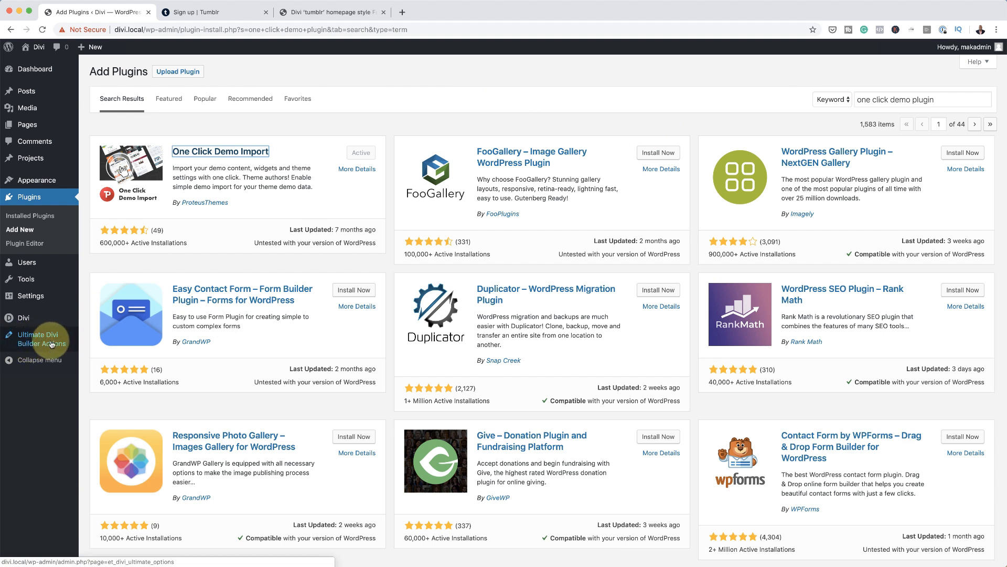
- Open the Divi Theme Options and bring up the import form for a previously exported options file
mouse_move(12, 317)
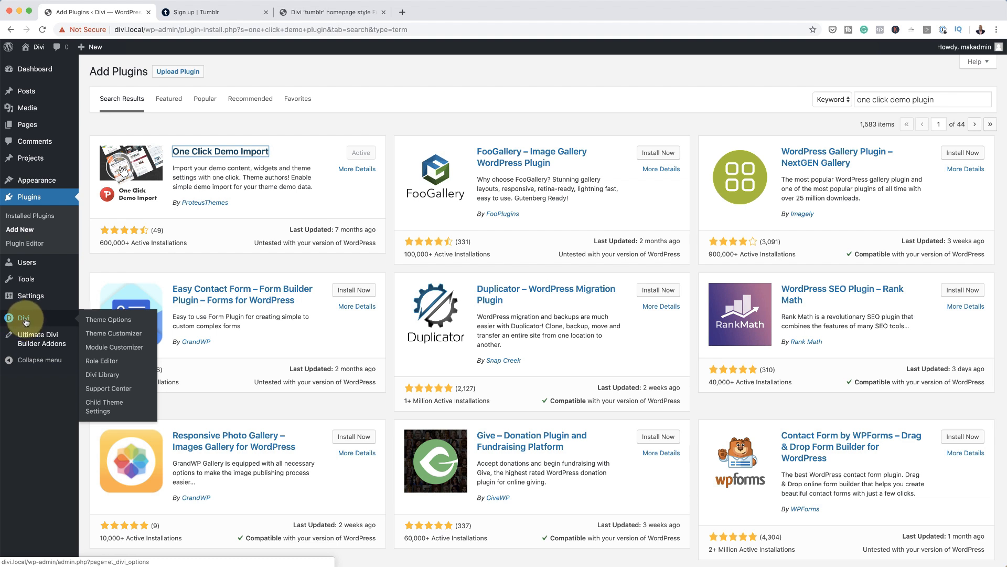
left_click(106, 322)
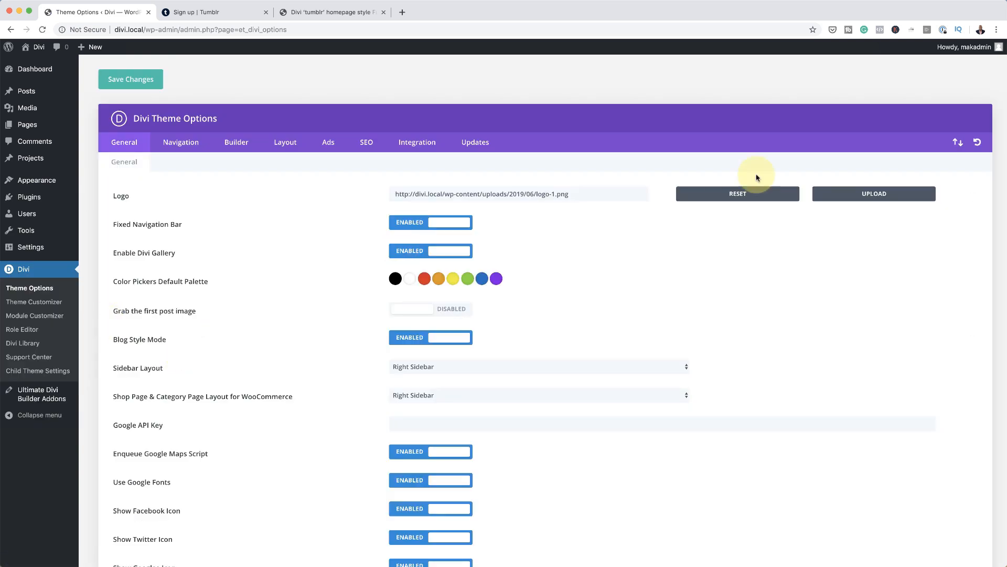
left_click(958, 143)
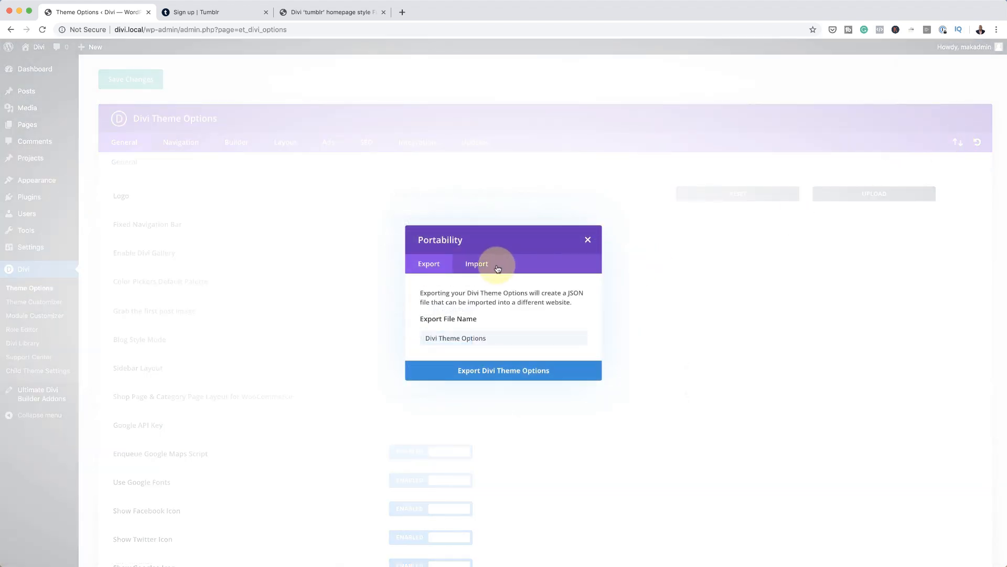
left_click(482, 267)
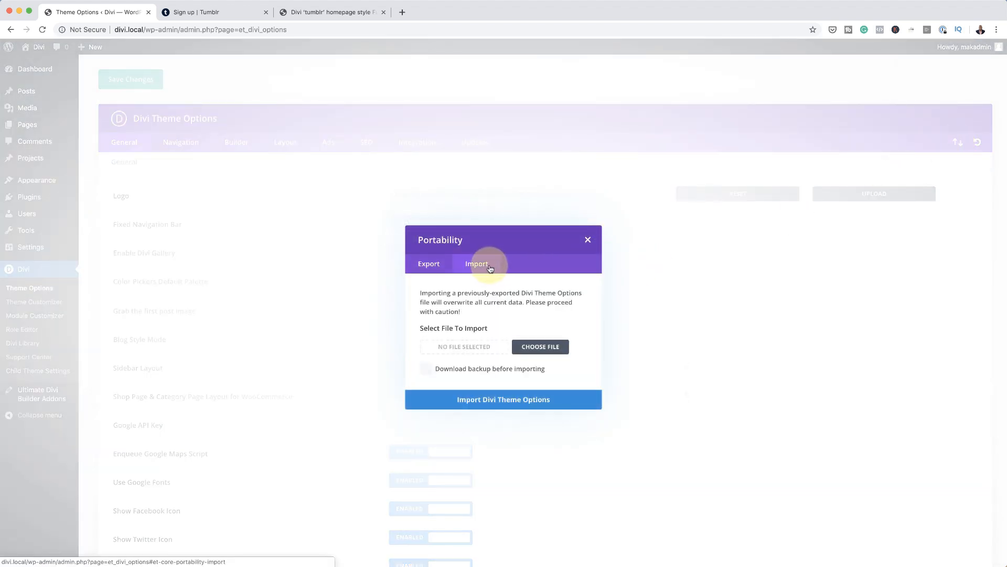
- Switch to Finder, arrange the child theme folder window beside the import form and expand its import subfolder
mouse_move(680, 565)
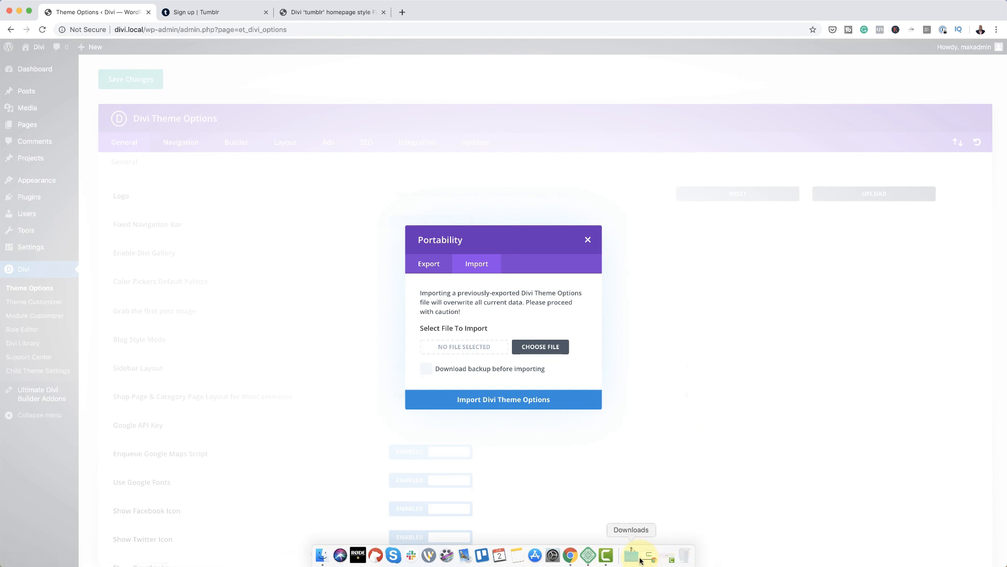
left_click(636, 559)
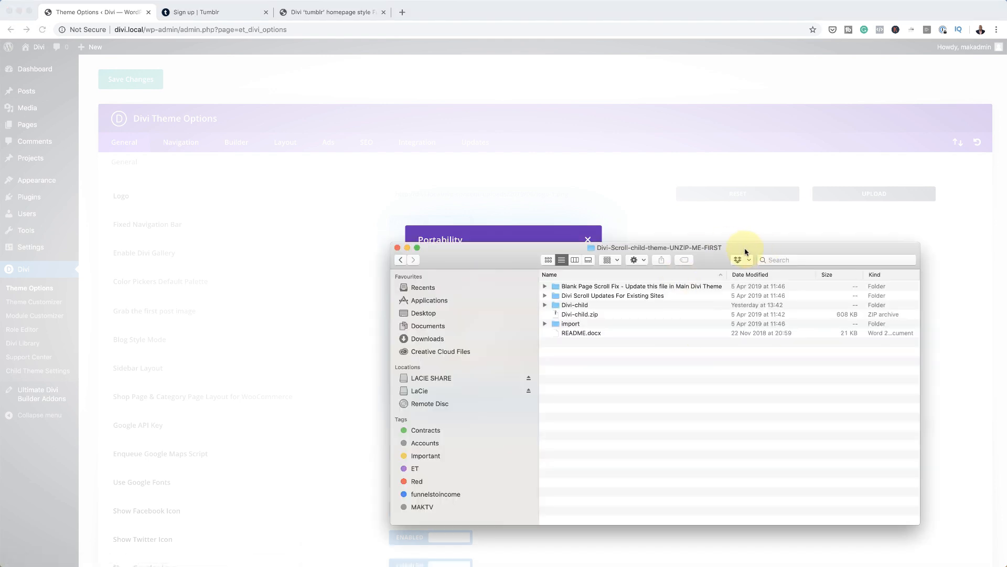
left_click_drag(746, 252, 780, 68)
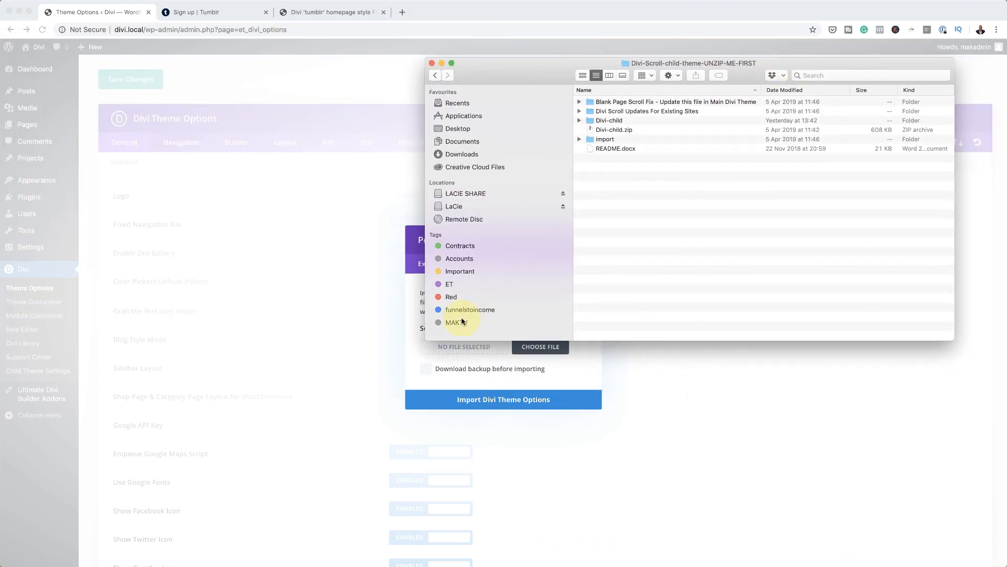
left_click_drag(425, 340, 618, 400)
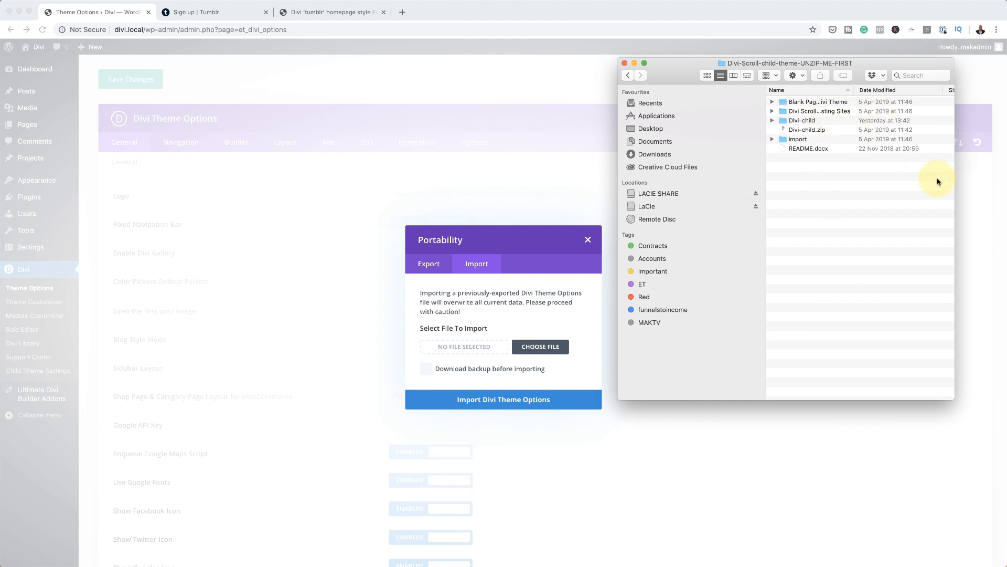
left_click_drag(954, 185, 1002, 173)
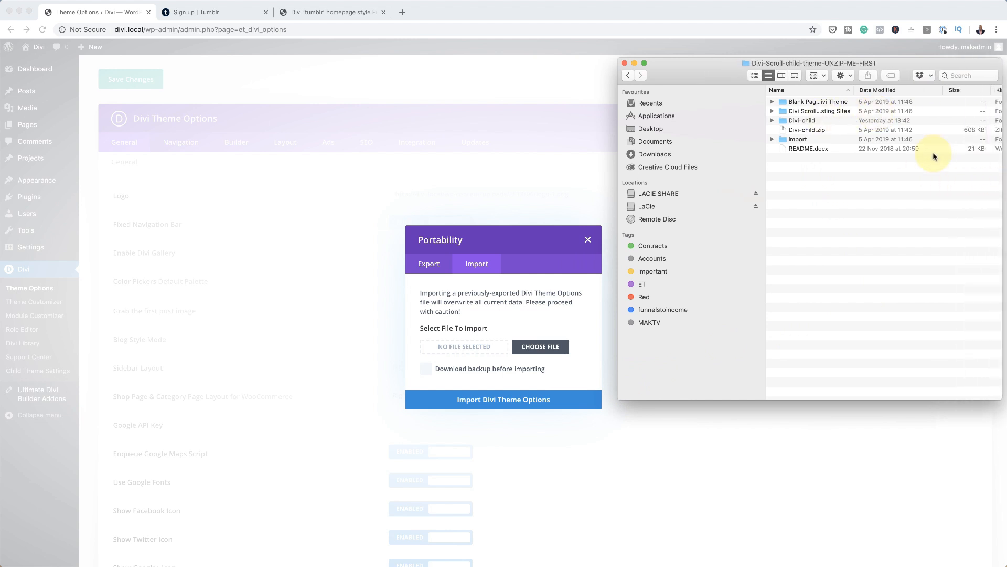
left_click(773, 140)
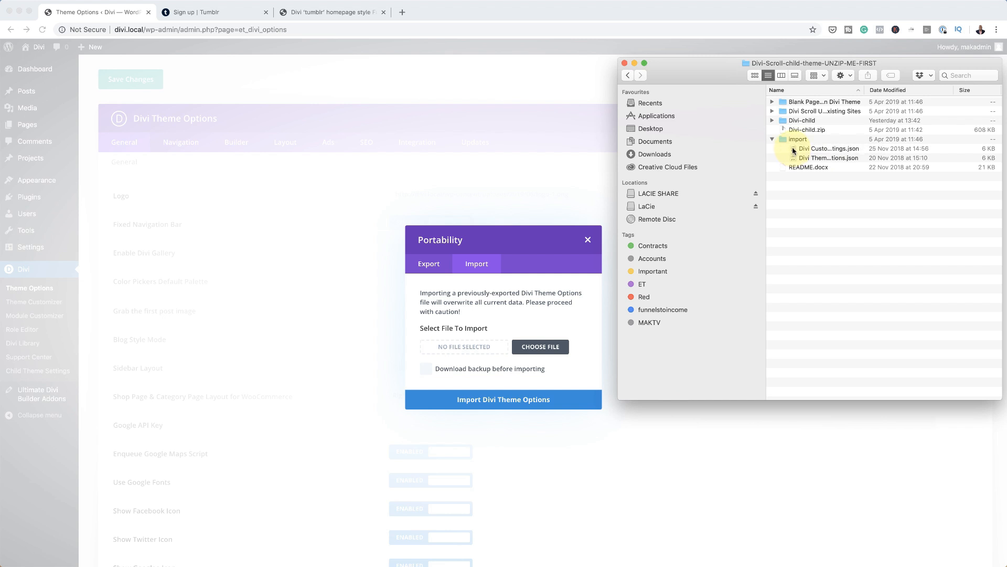
- Try to import Divi Customizer Settings.json as the Divi Theme Options and close the import form
left_click_drag(794, 151, 457, 351)
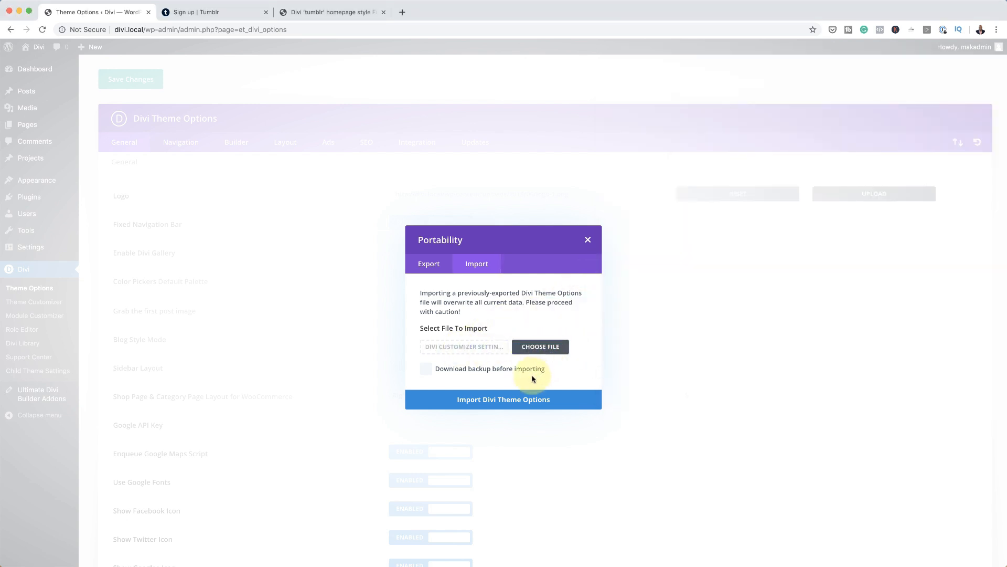
left_click(530, 405)
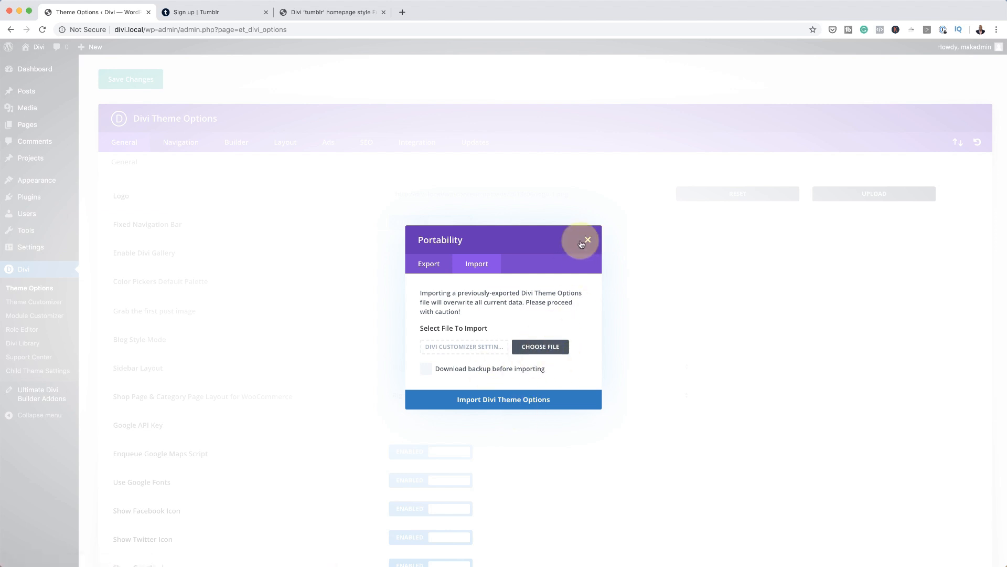
left_click(586, 239)
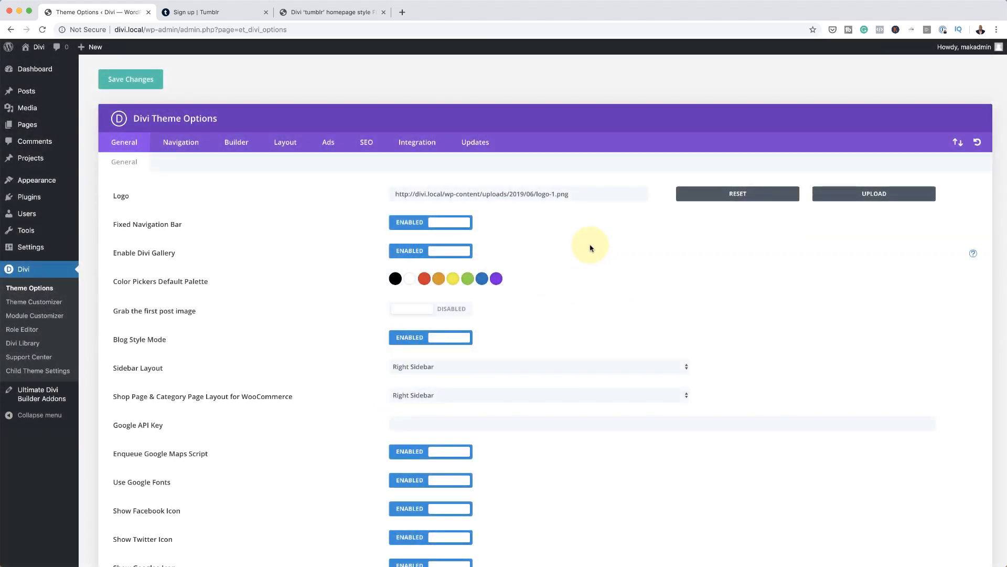
- Open the Divi Theme Customizer, widen the Finder folder window to read its file names, and bring up the customizer's Portability dialog
left_click(40, 307)
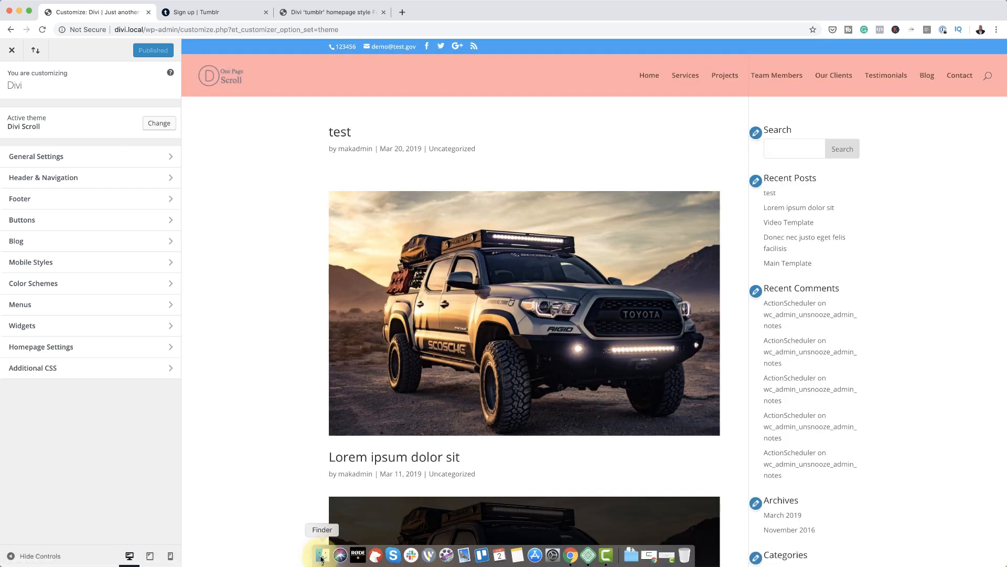
left_click(323, 557)
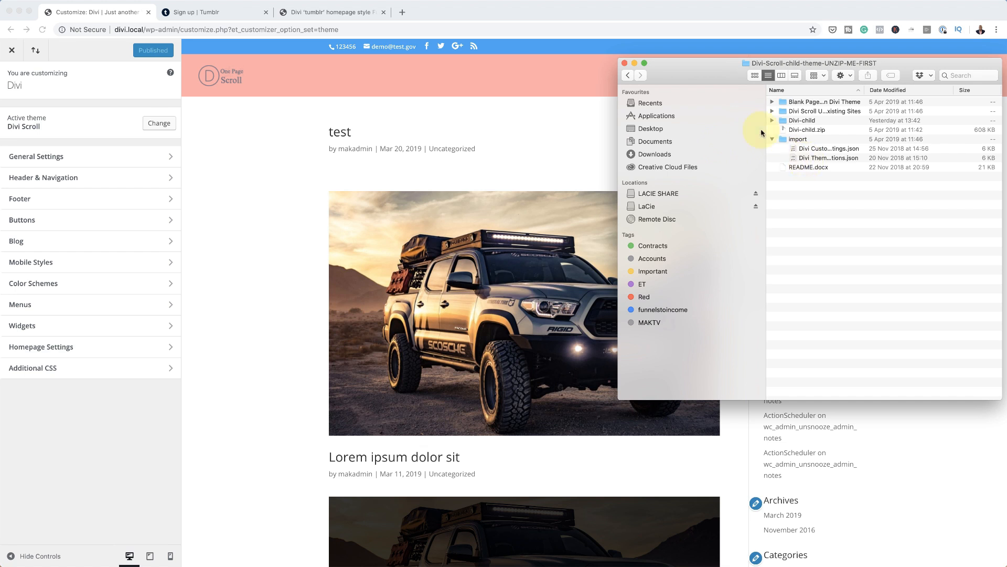
left_click_drag(618, 95, 489, 95)
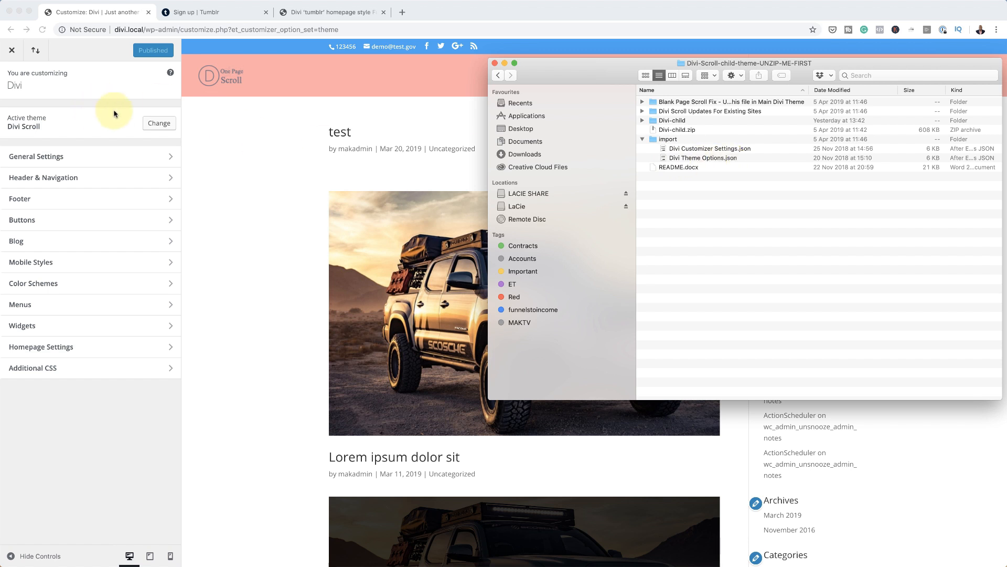
left_click(36, 51)
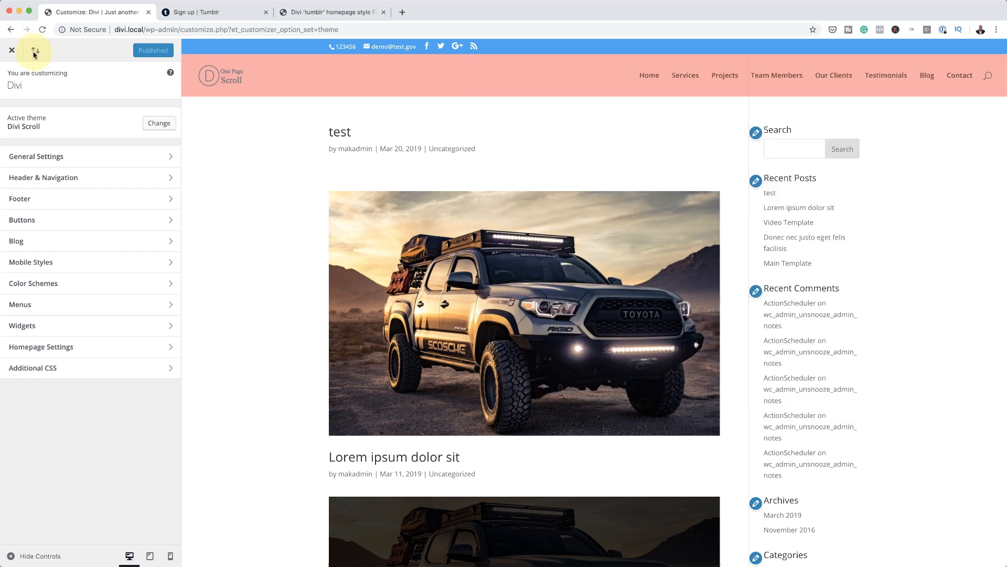
left_click(35, 52)
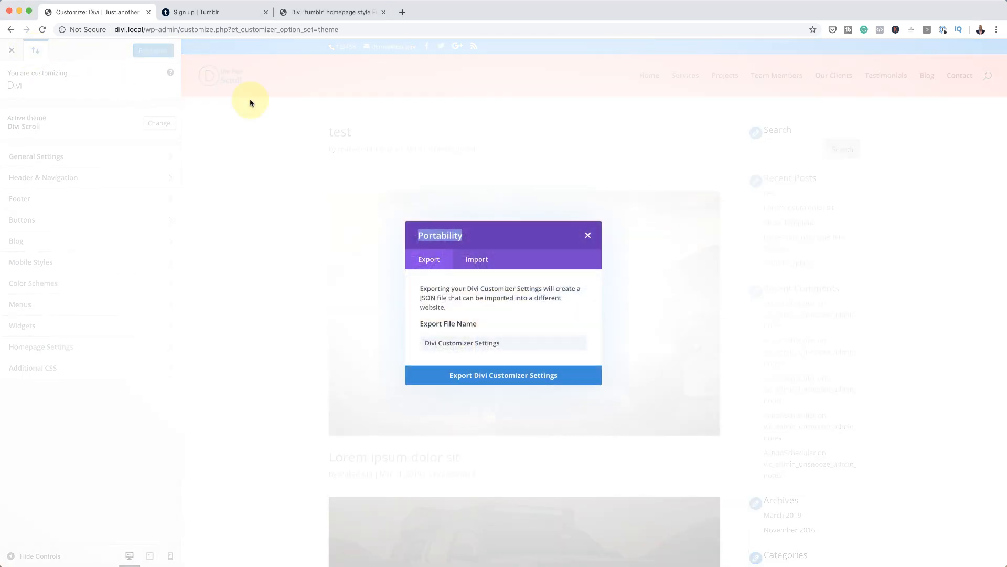
- Move the Finder folder window clear of the Portability dialog and bring up the import form for Divi Customizer Settings
mouse_move(603, 557)
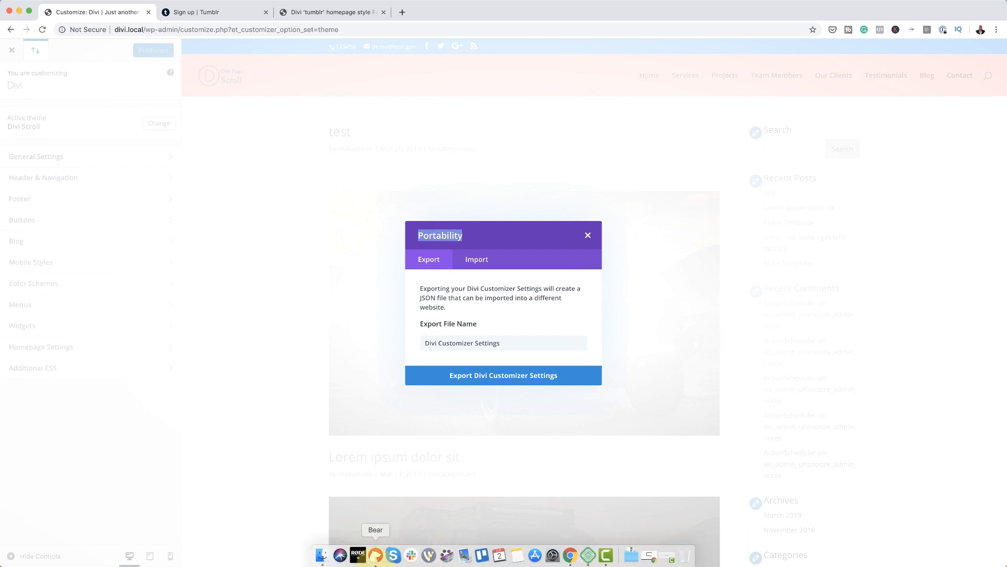
left_click(322, 556)
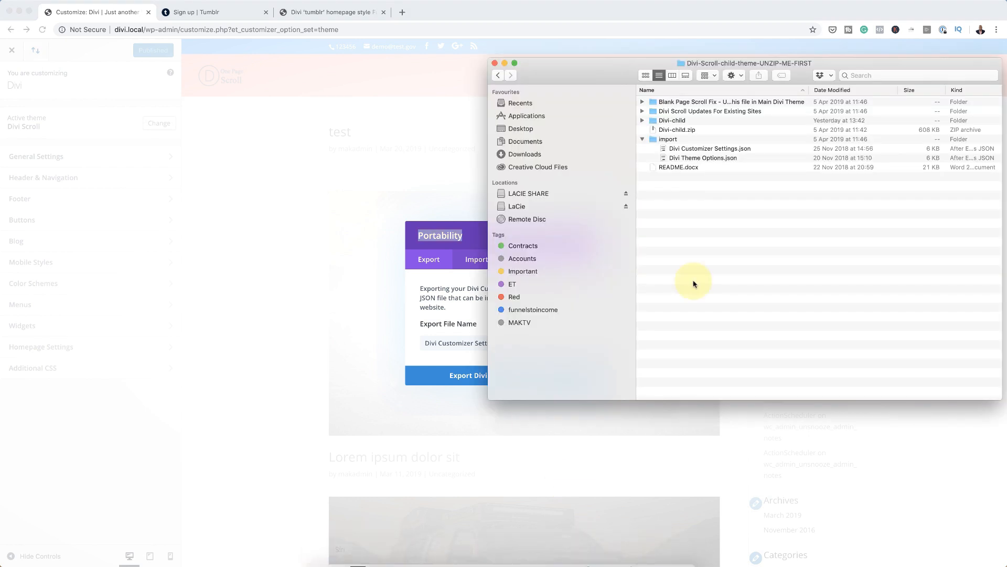
left_click_drag(607, 72, 755, 189)
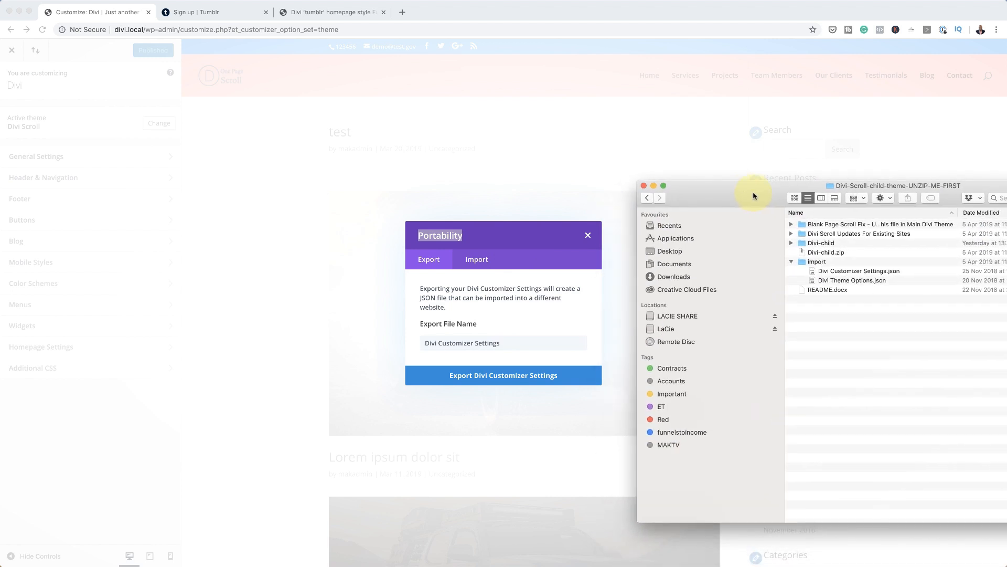
mouse_move(814, 283)
left_mouse_down()
mouse_move(472, 348)
mouse_move(480, 329)
mouse_move(823, 276)
mouse_move(822, 287)
mouse_move(816, 280)
left_mouse_up()
left_click(475, 258)
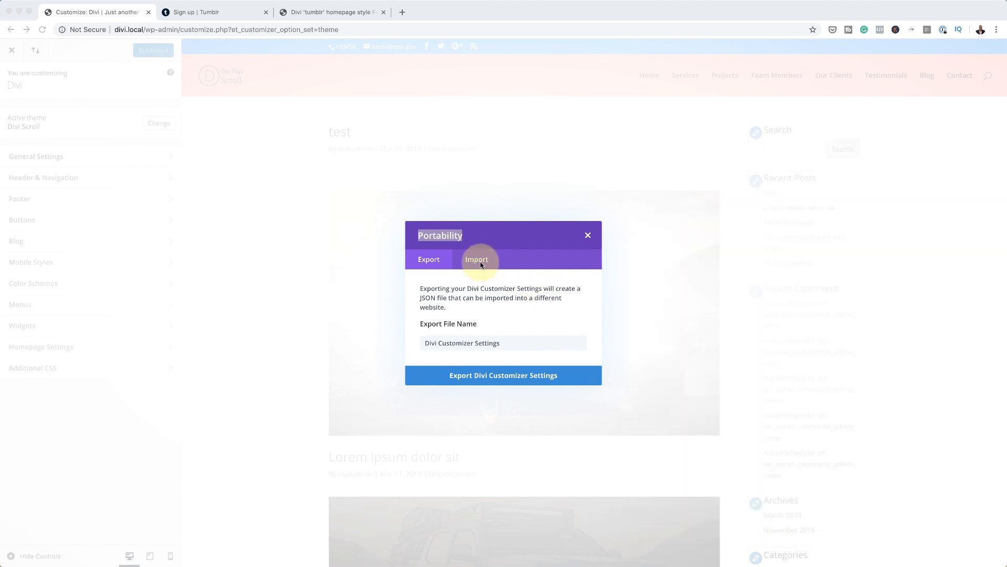
left_click(475, 258)
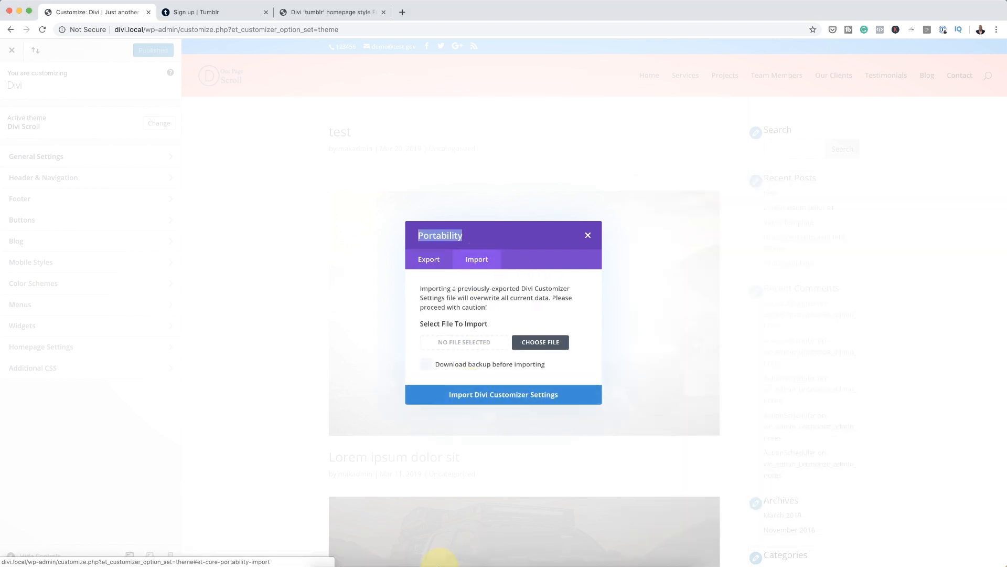
- Try to import Divi Theme Options.json from the import folder as the Divi Customizer Settings, and leave the customizer
left_click(322, 561)
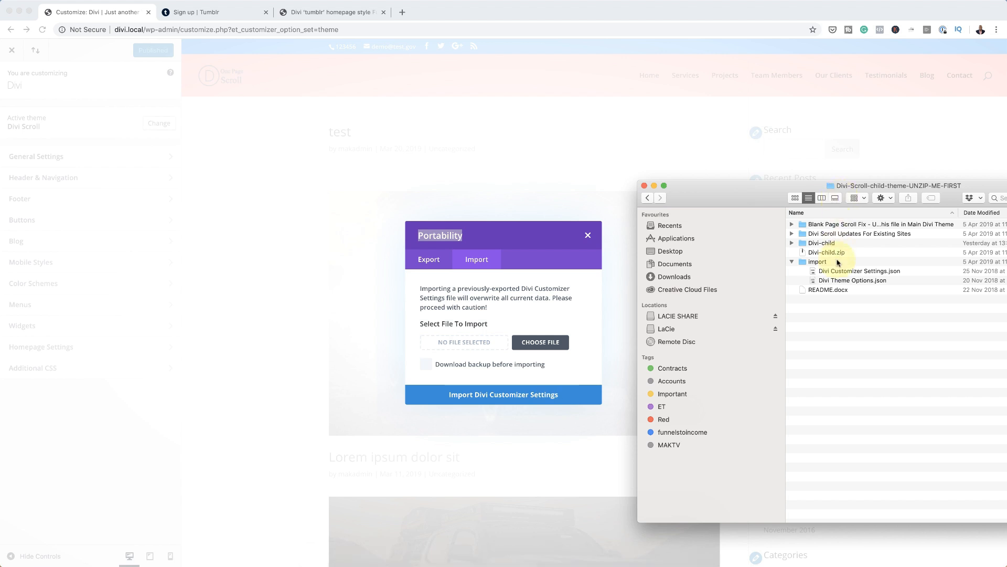
left_click_drag(812, 284, 438, 347)
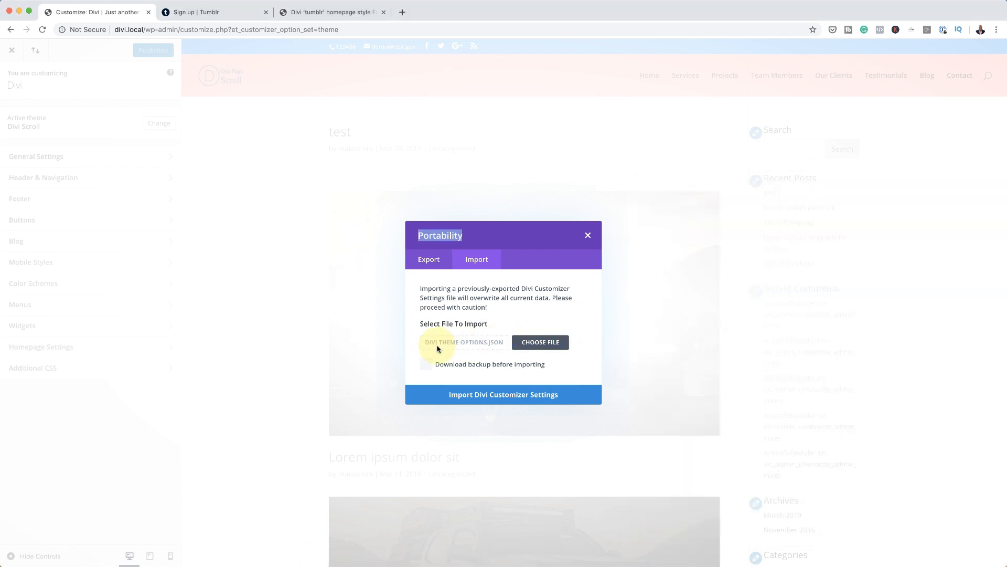
left_click(507, 399)
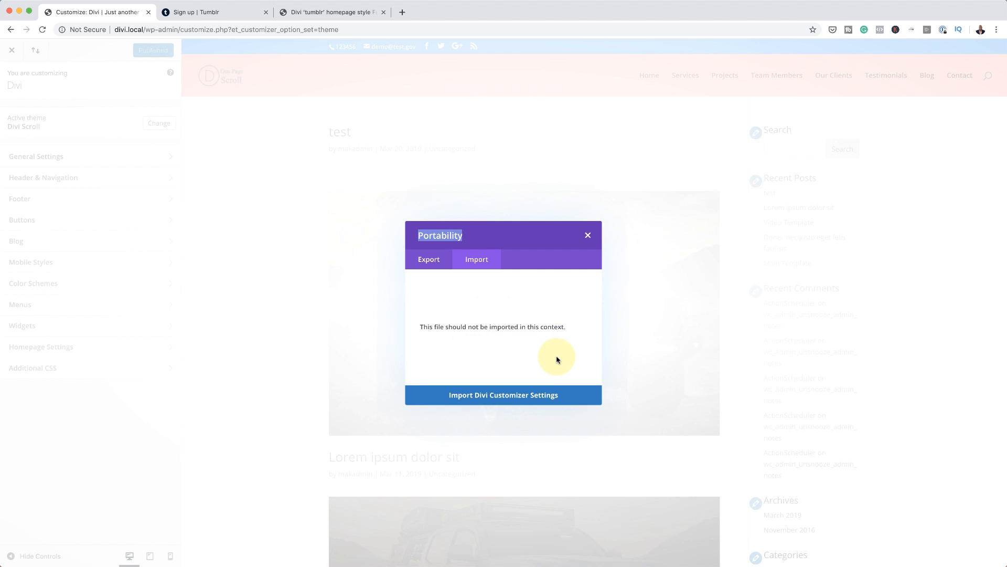
left_click(588, 236)
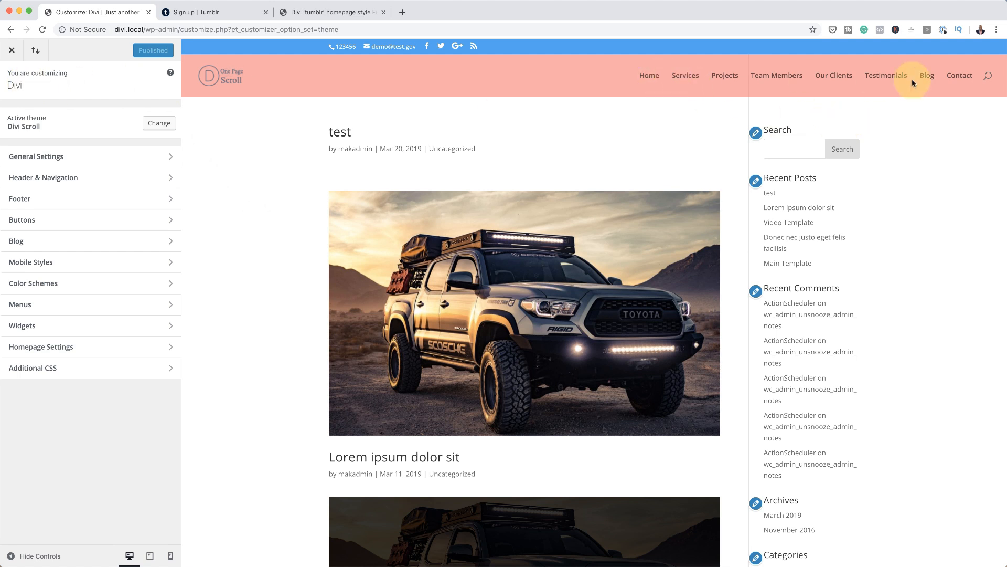
left_click(16, 55)
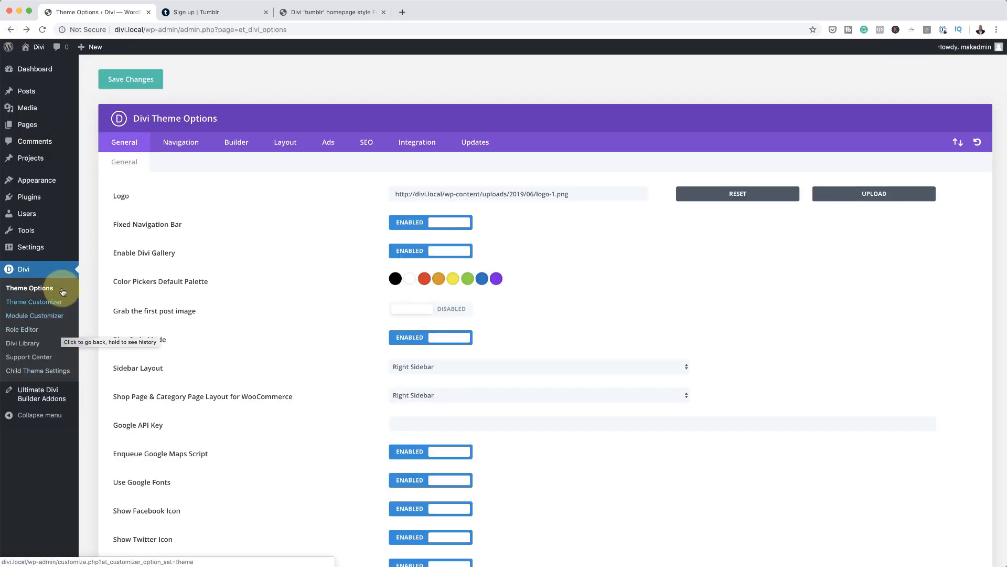
- Remove the invalid Blog item from the main menu and save the menu
mouse_move(62, 250)
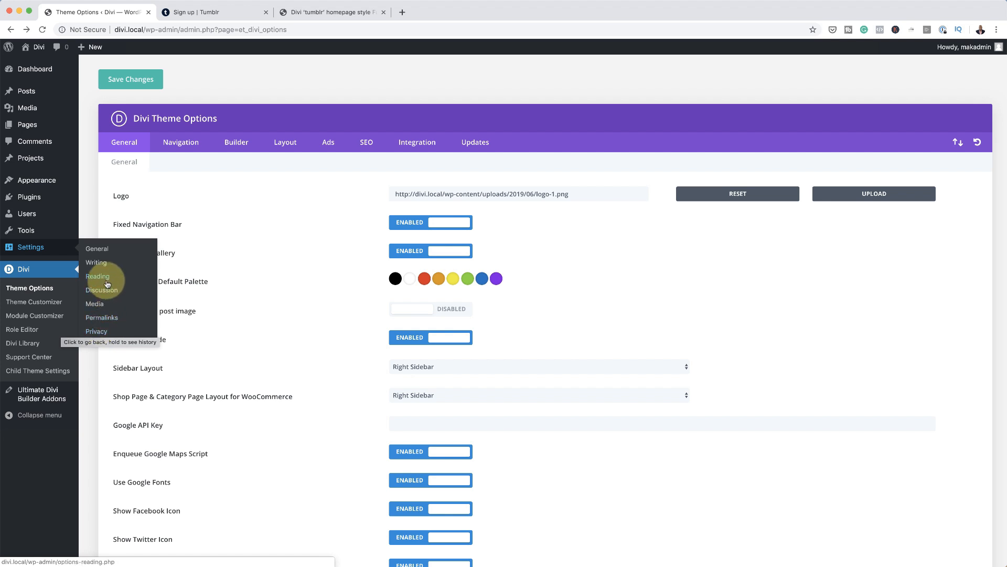
mouse_move(50, 185)
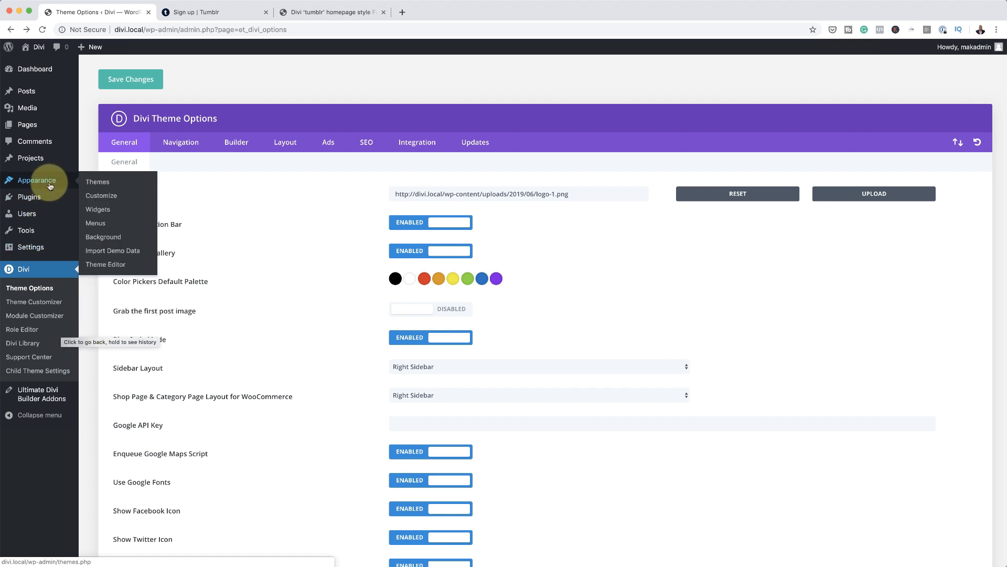
left_click(95, 223)
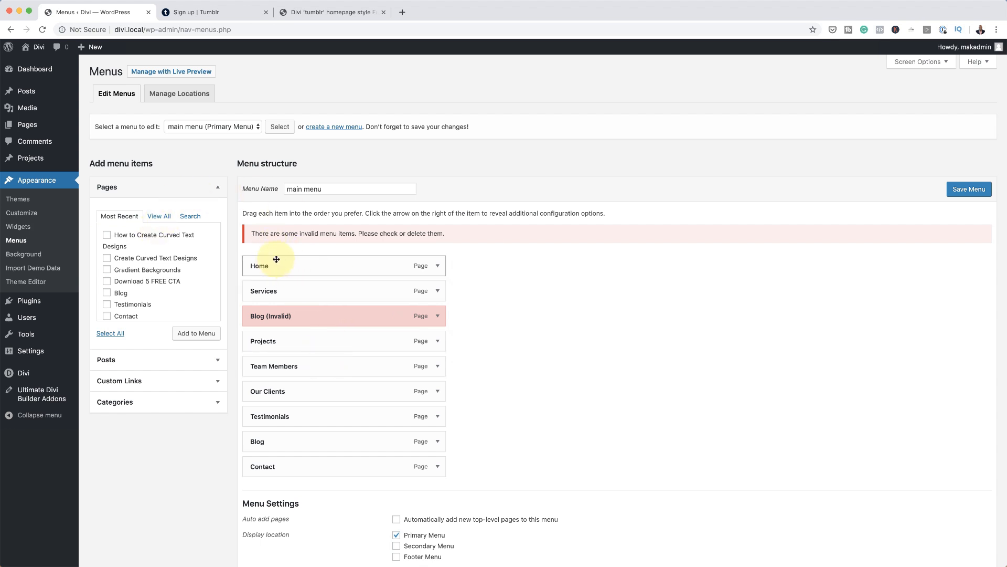
left_click(437, 316)
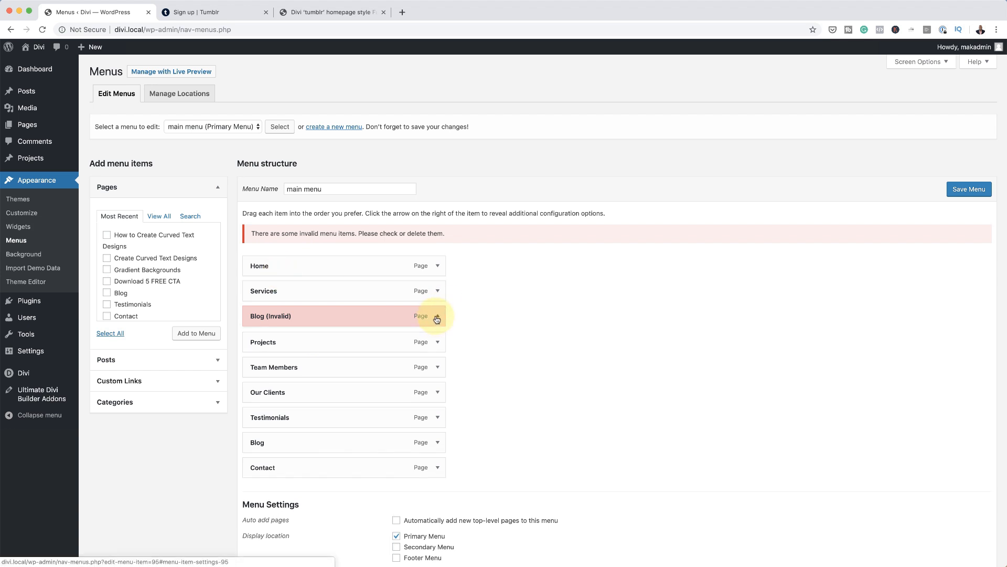
left_click(260, 403)
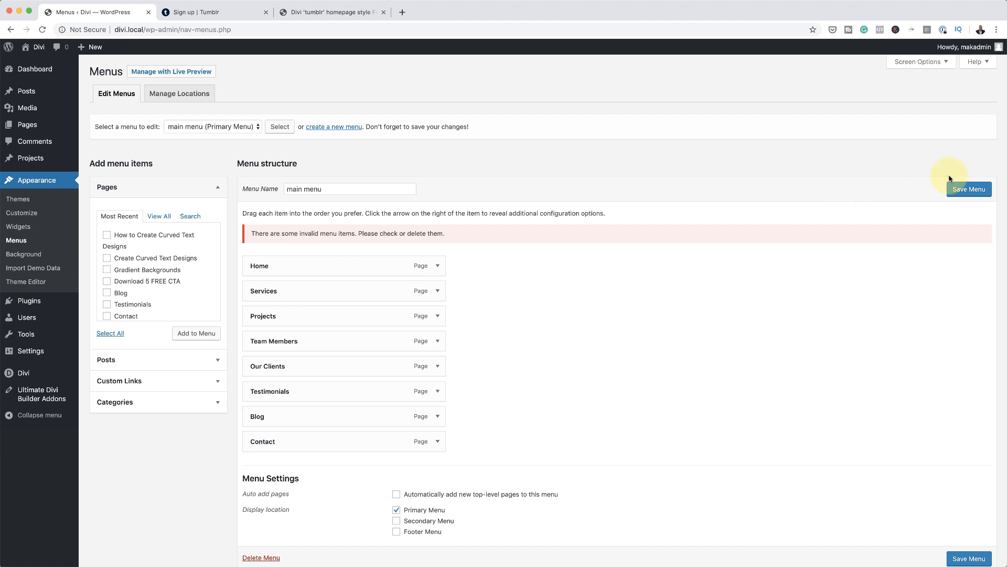
left_click(969, 189)
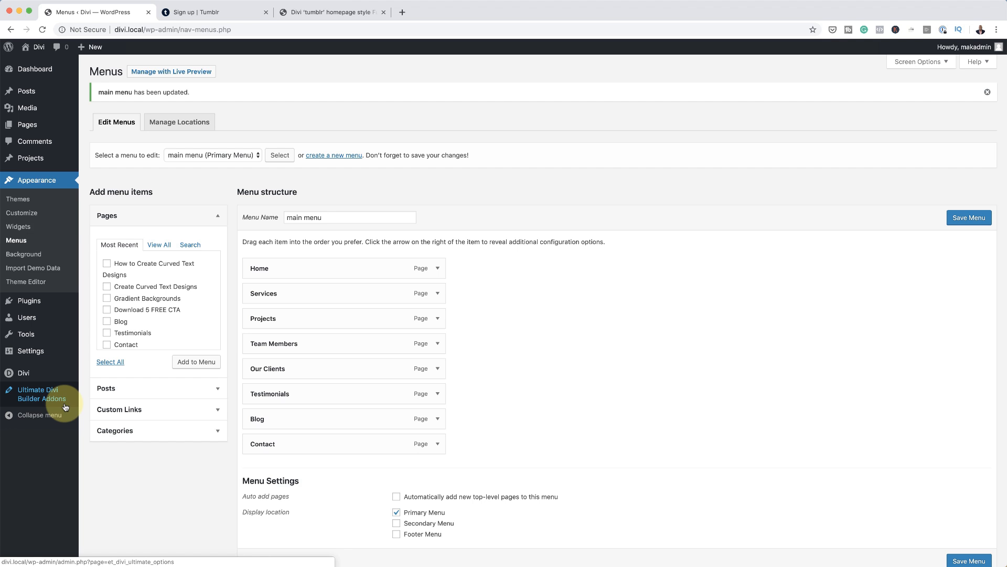
- Open the Reading settings and save them with the homepage displaying the latest posts
mouse_move(43, 356)
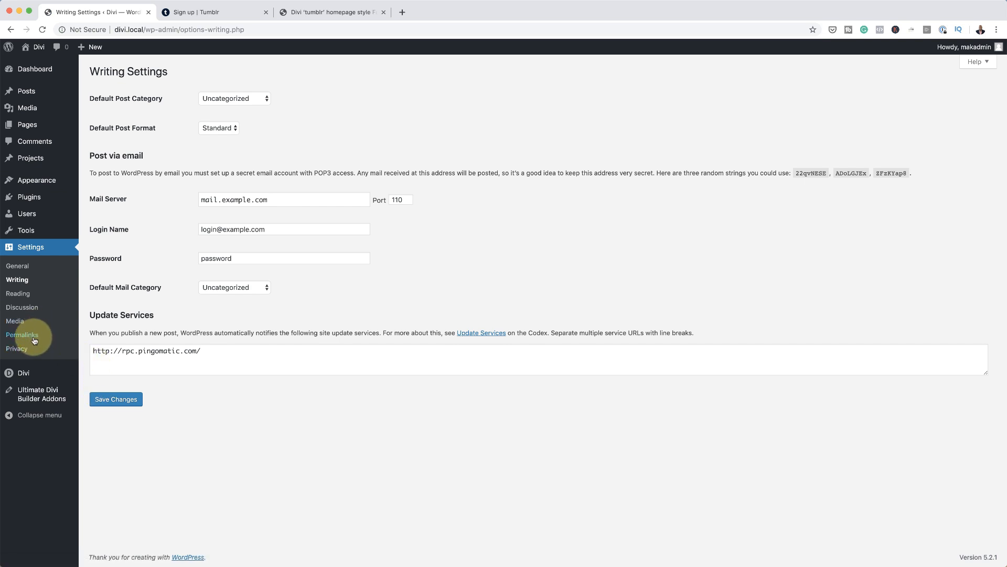
mouse_move(34, 374)
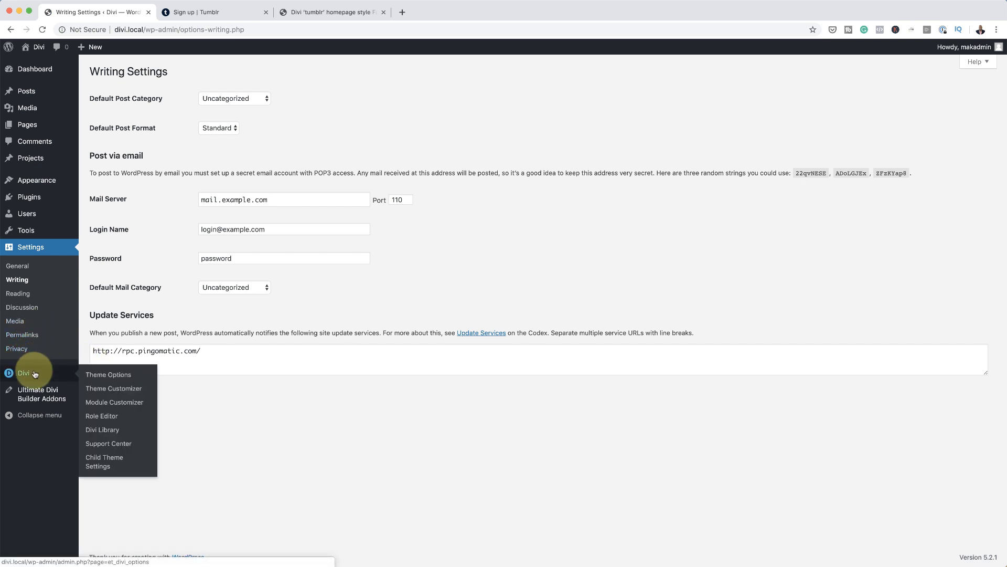
left_click(23, 294)
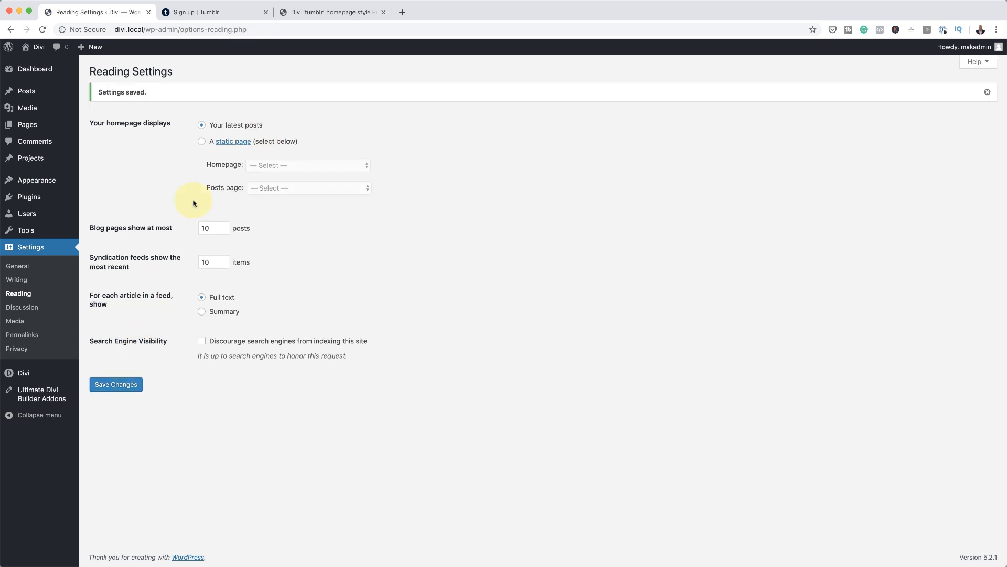
- Load the site's front page at divi.local to check how it looks
left_click_drag(144, 31, 310, 31)
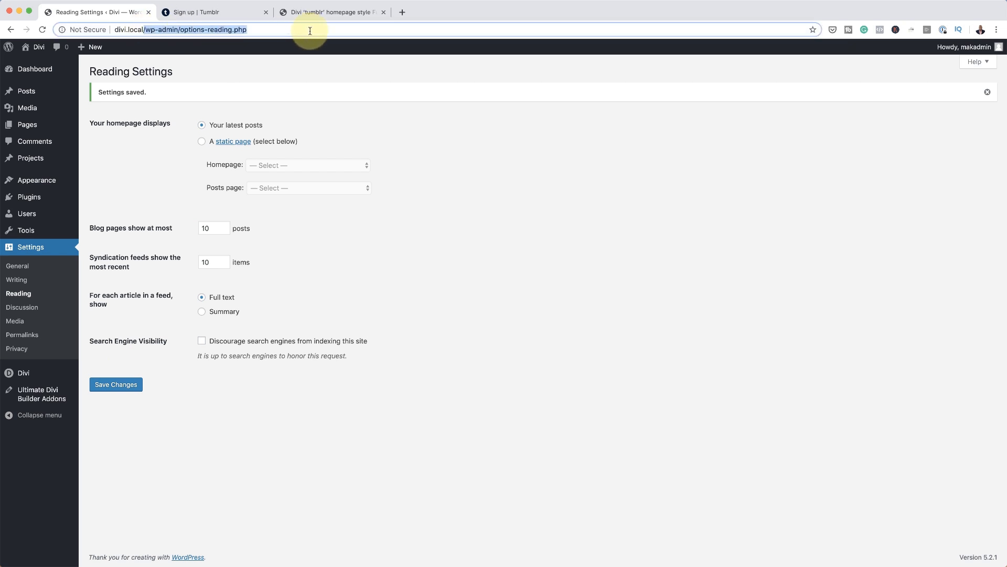
key("BackSpace")
key("Return")
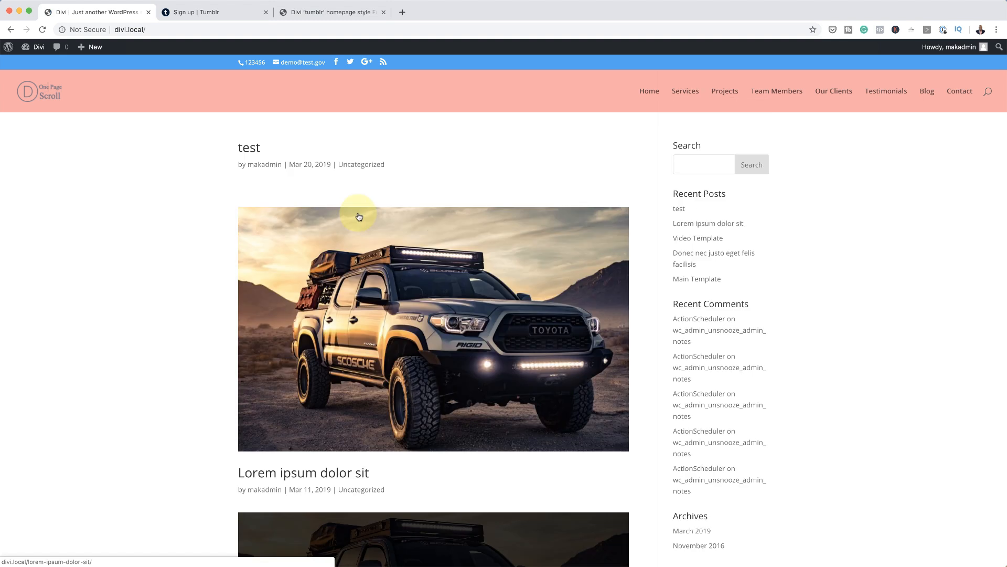
- Open the Home page from the site's main menu and look through its fullscreen sections down to Section 5
left_click(43, 30)
left_click(650, 93)
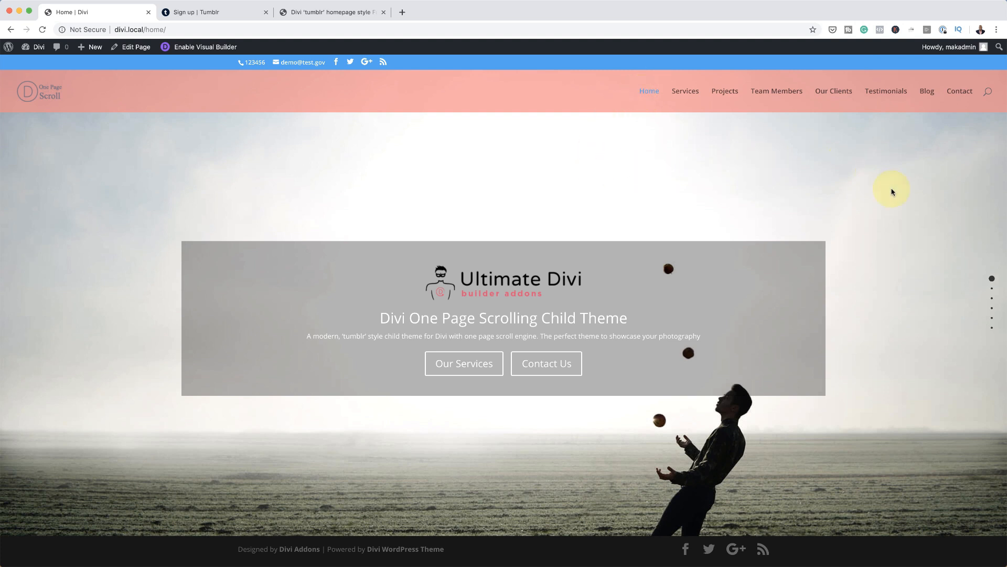
scroll(911, 241, "down", 1)
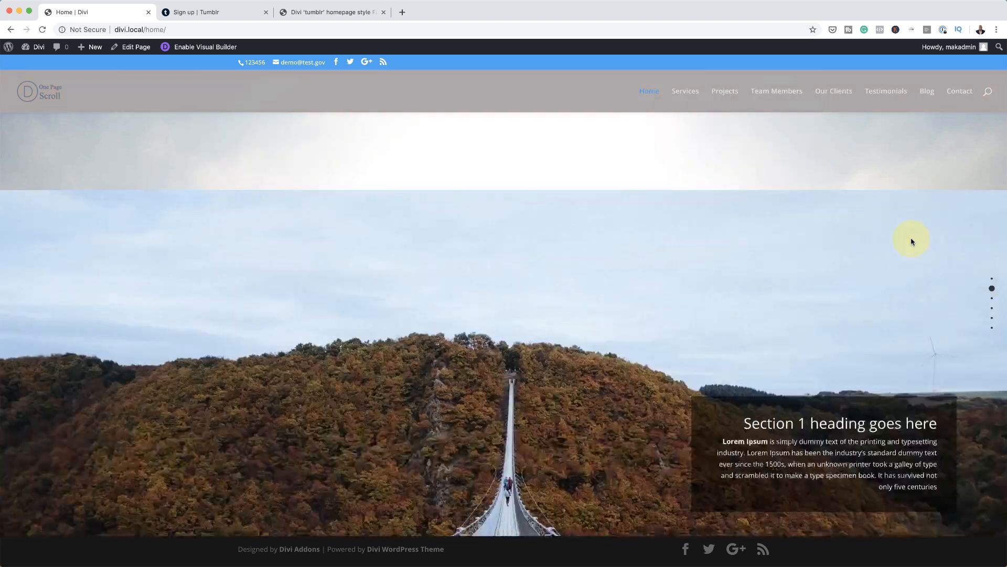
scroll(912, 241, "down", 1)
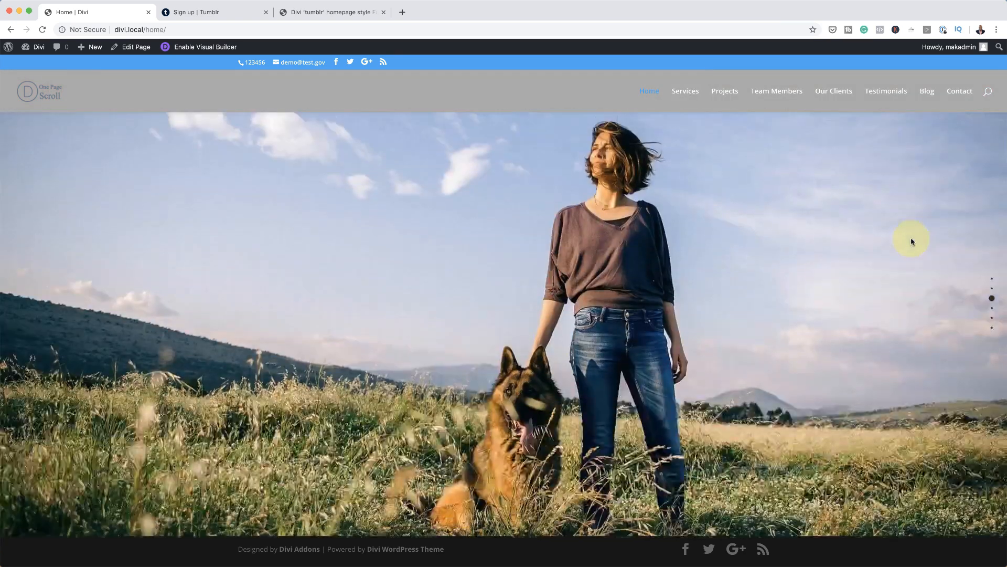
scroll(912, 241, "down", 1)
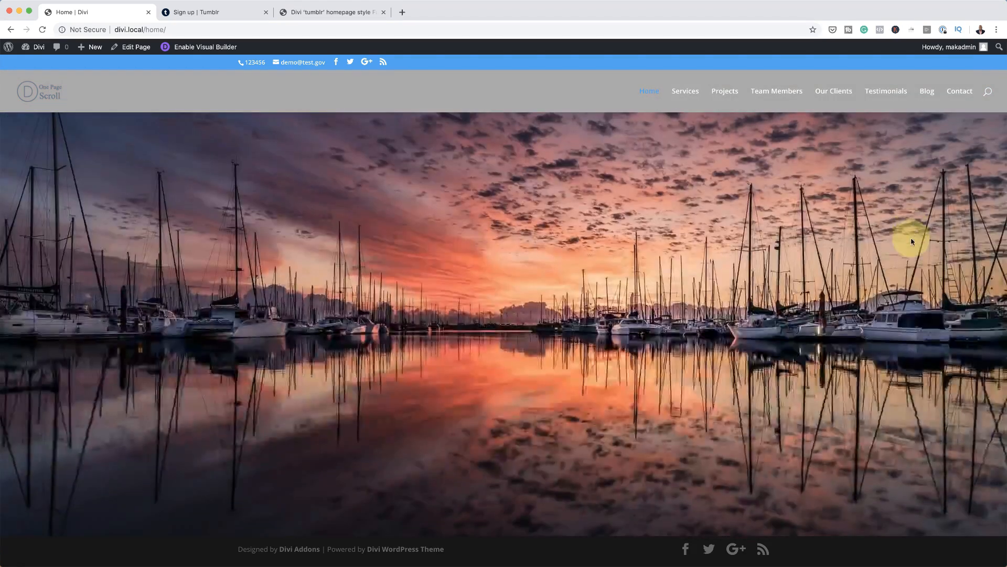
scroll(912, 242, "down", 1)
scroll(911, 240, "down", 1)
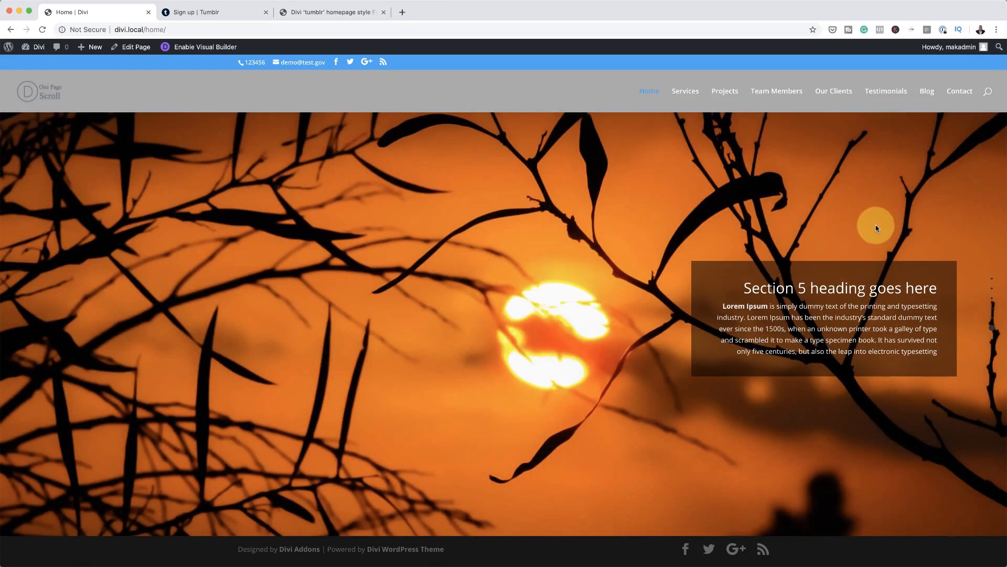
- Open the Home page for editing, set its template to Child Theme Scroll Page No Footer and update the page
left_click(133, 49)
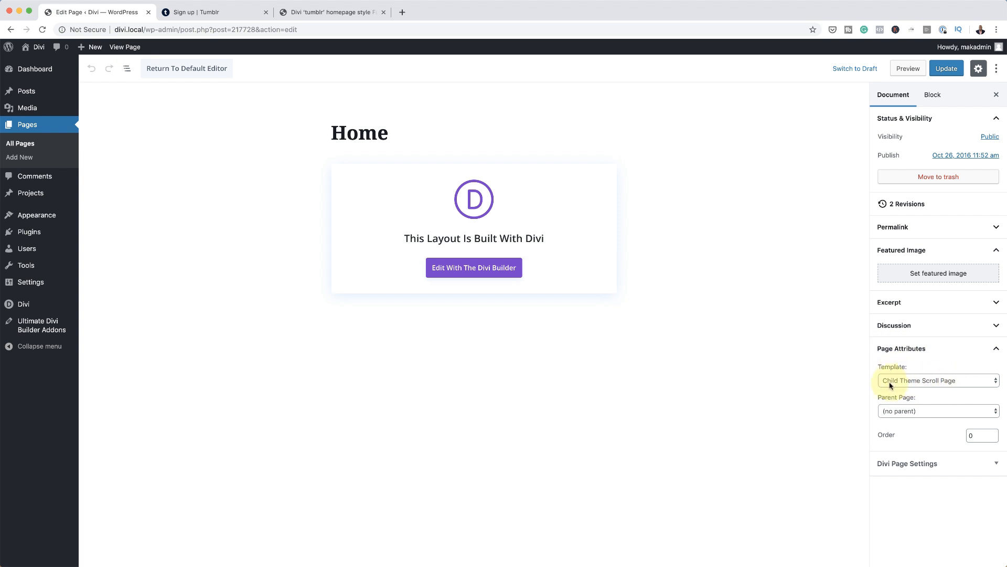
left_click(965, 385)
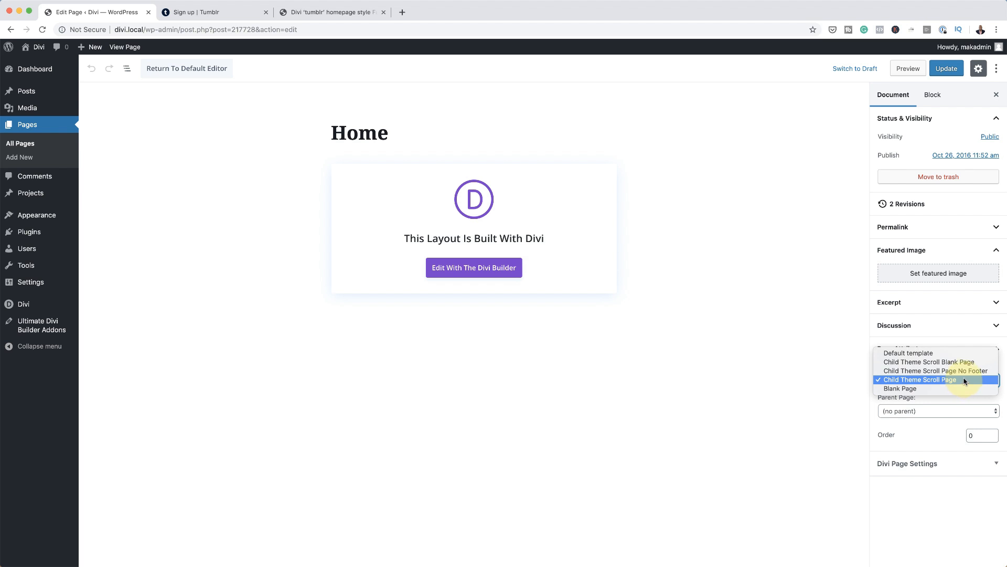
left_click(964, 372)
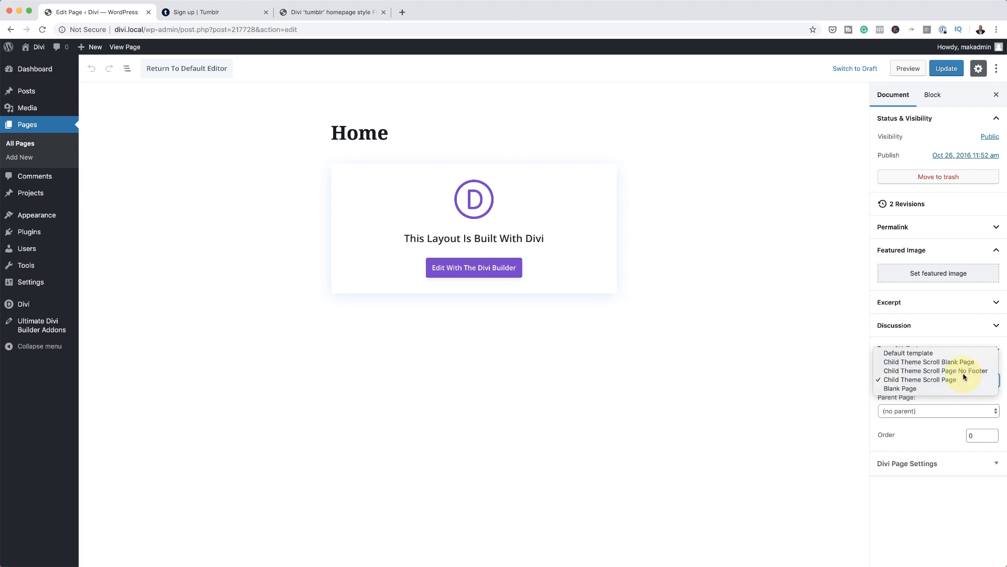
left_click(954, 68)
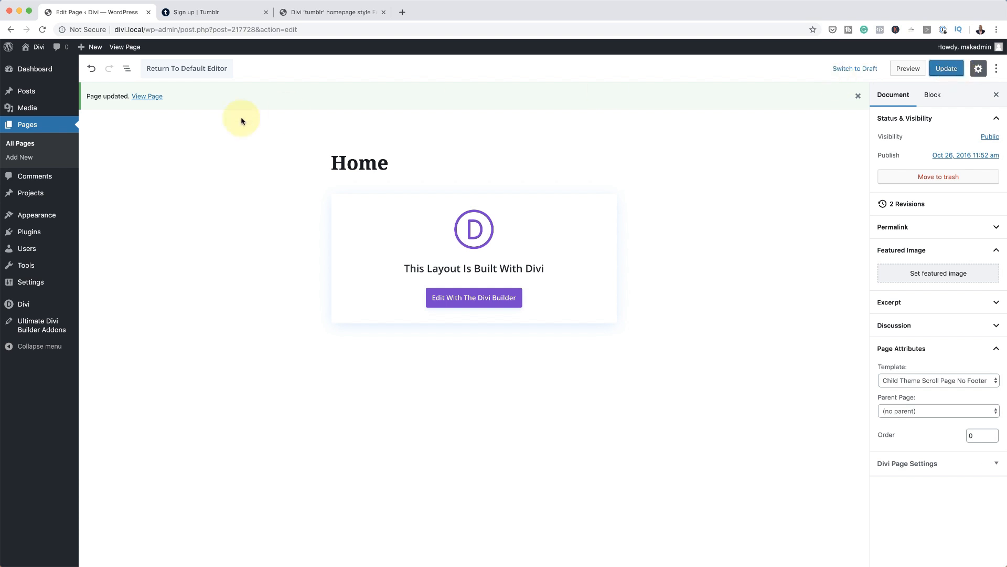
- View the updated Home page in a new tab and check its fullscreen sections with the no-footer template
left_click(131, 48, "super")
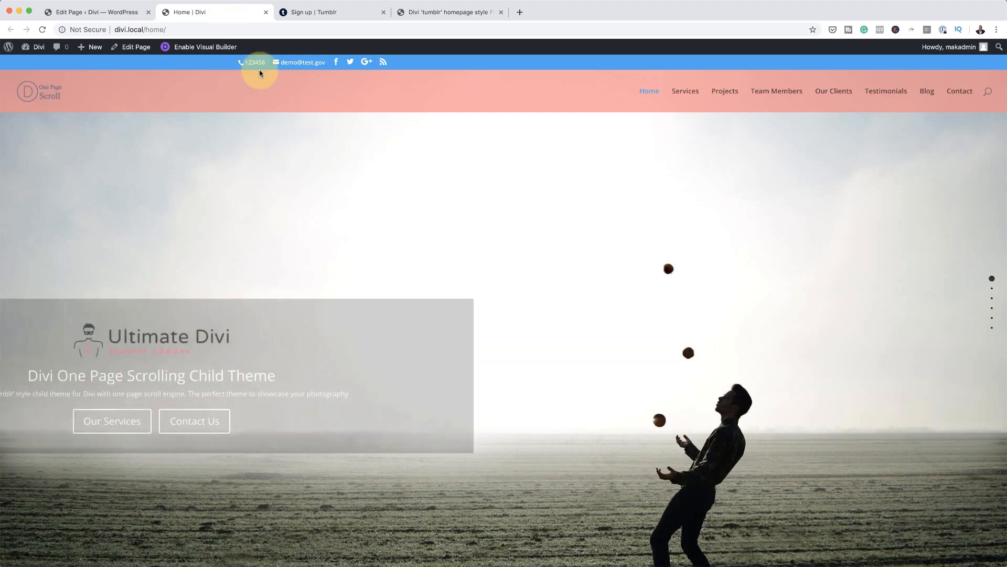
scroll(427, 264, "down", 1)
scroll(428, 269, "down", 3)
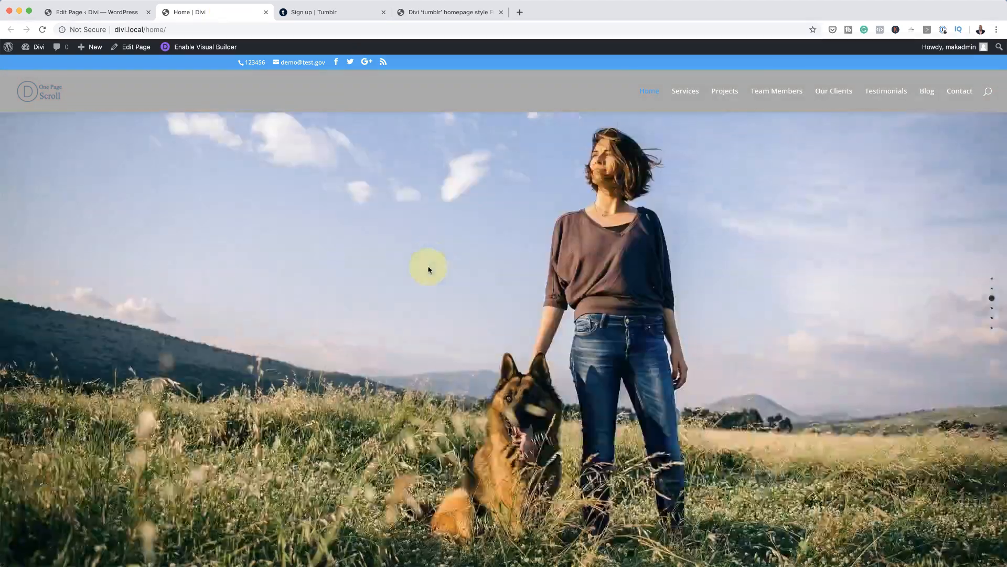
scroll(428, 269, "down", 1)
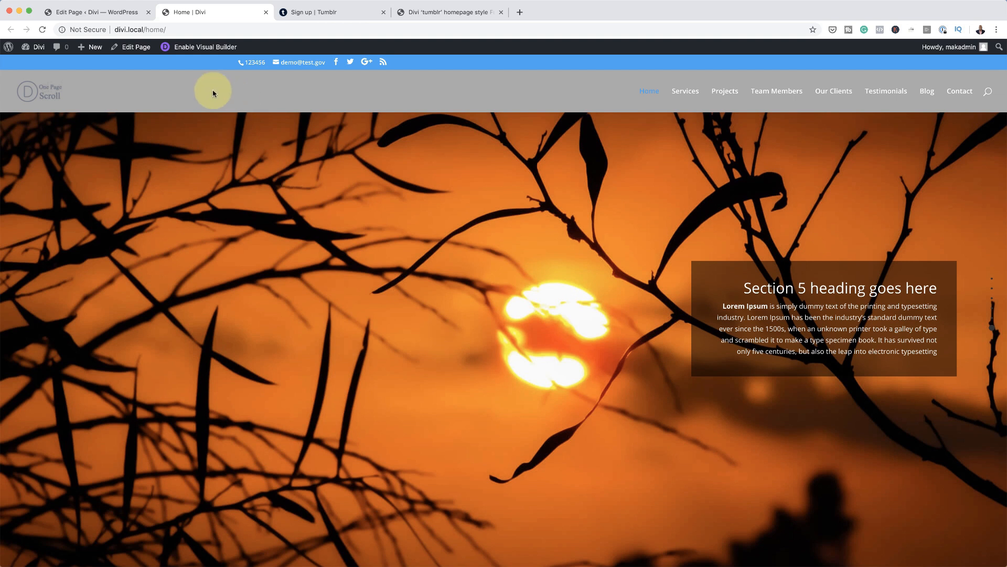
- Return to the Home page editor, set the template to Child Theme Scroll Blank Page and update the page
left_click(114, 13)
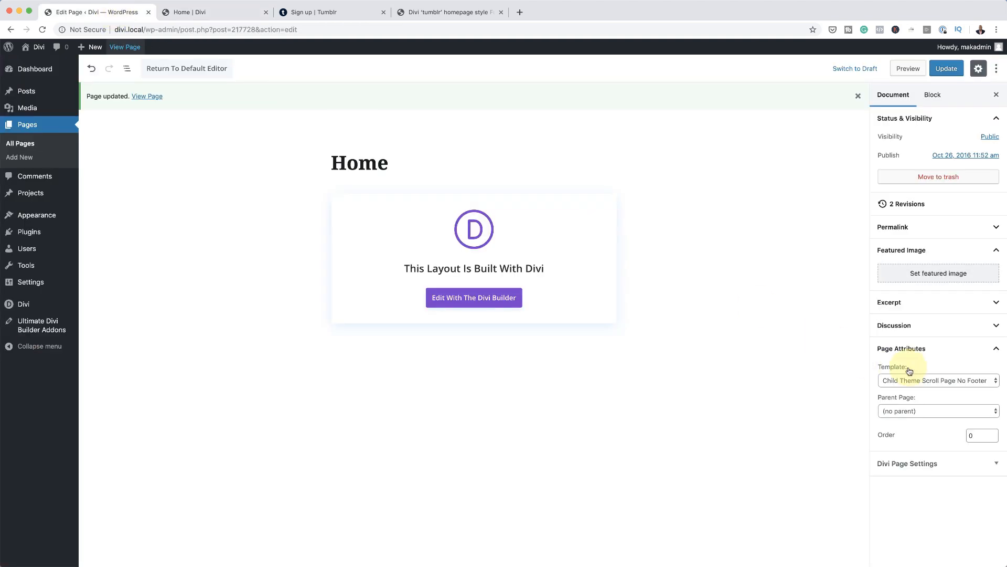
left_click(922, 381)
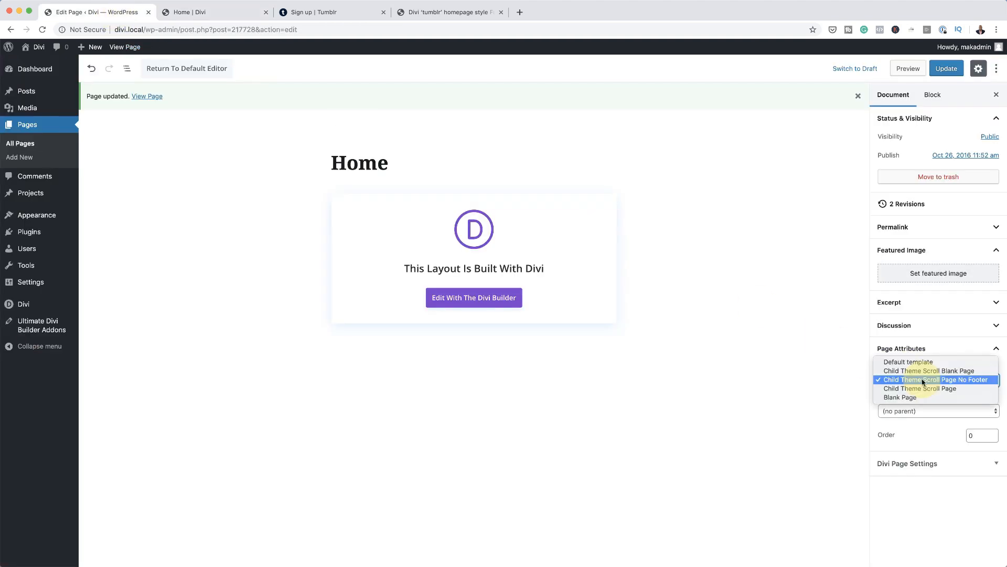
left_click(898, 371)
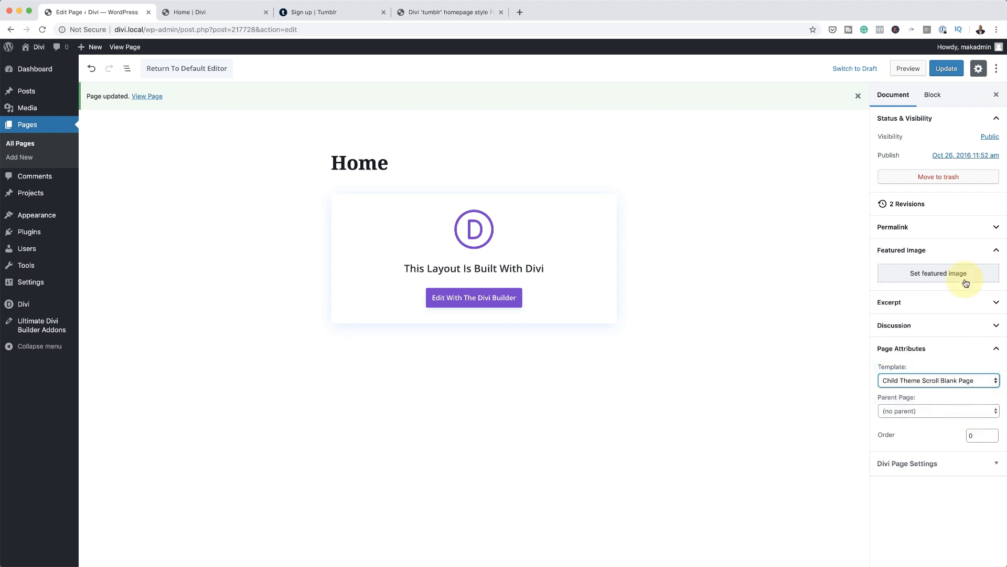
left_click(945, 68)
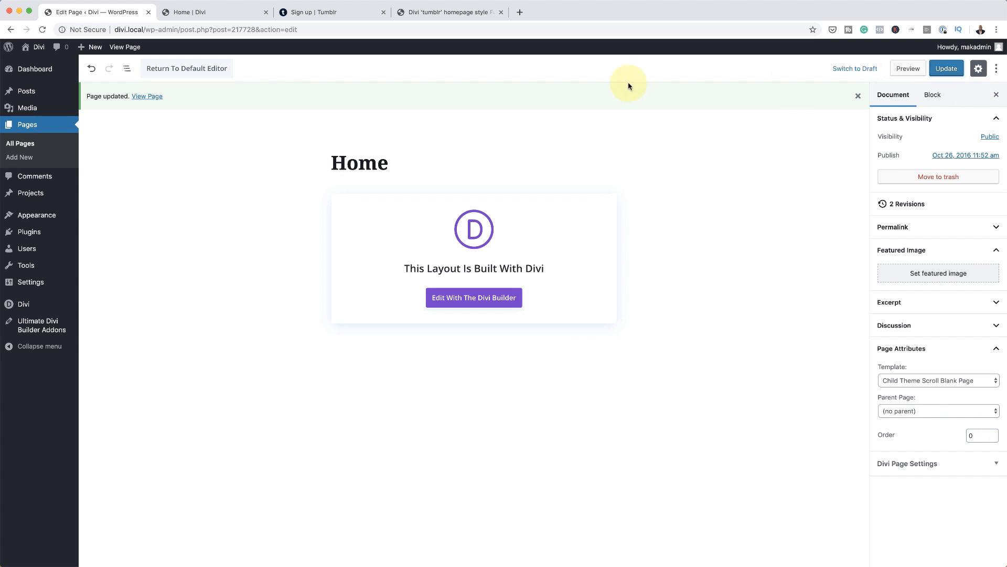
- Reload the live Home page and check the blank template through all sections, from Section 5 back to the first
left_click(218, 16)
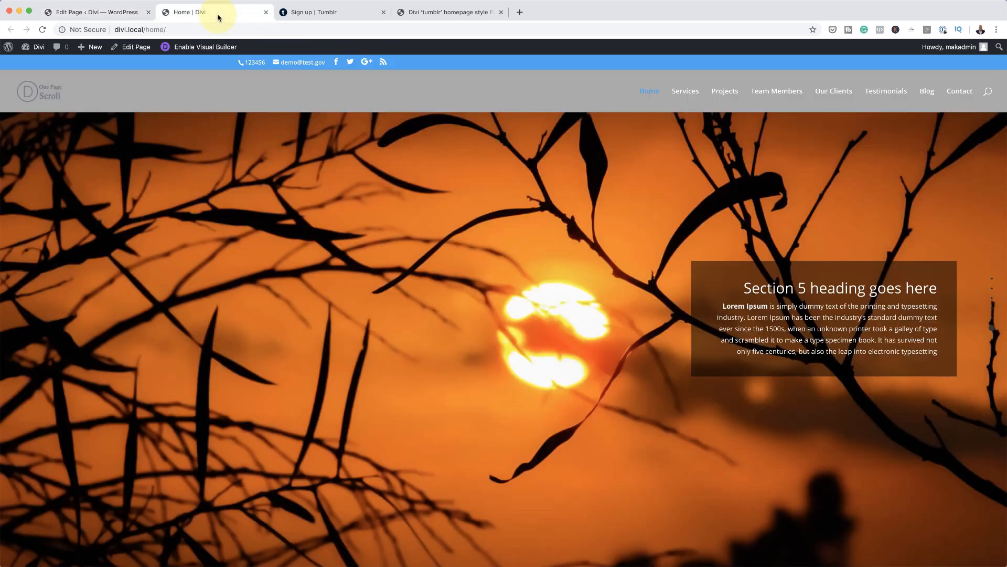
left_click(44, 30)
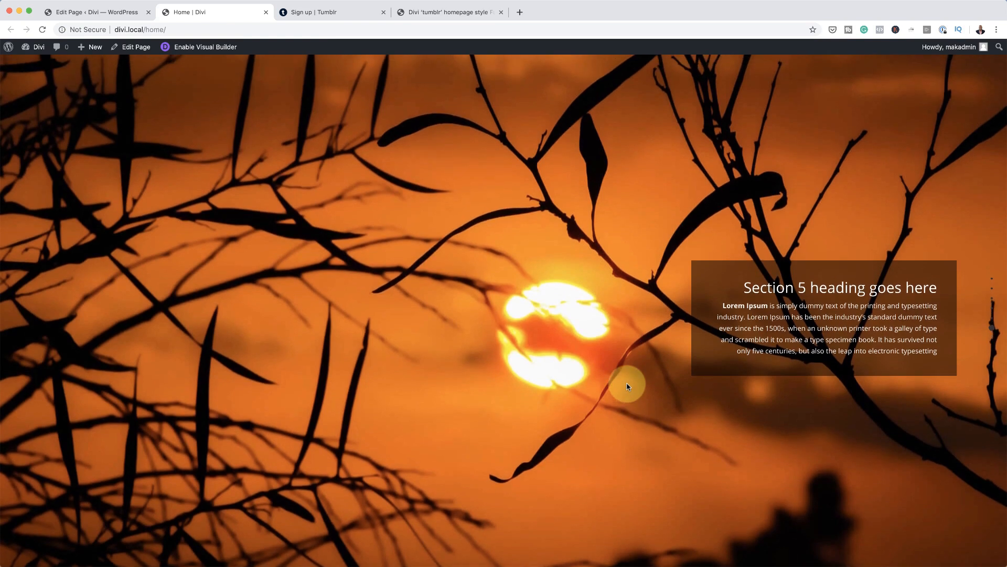
scroll(627, 387, "up", 1)
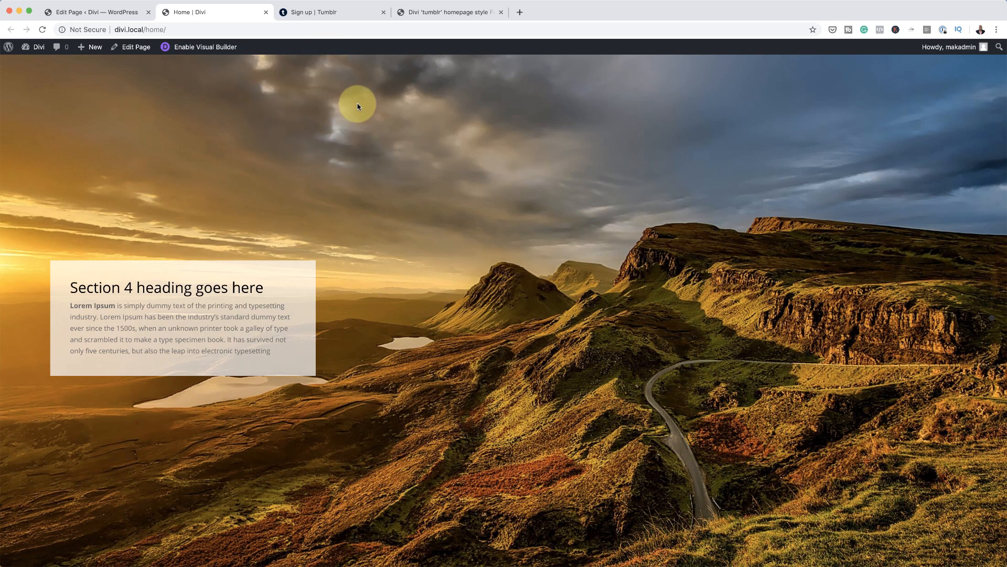
scroll(574, 515, "up", 1)
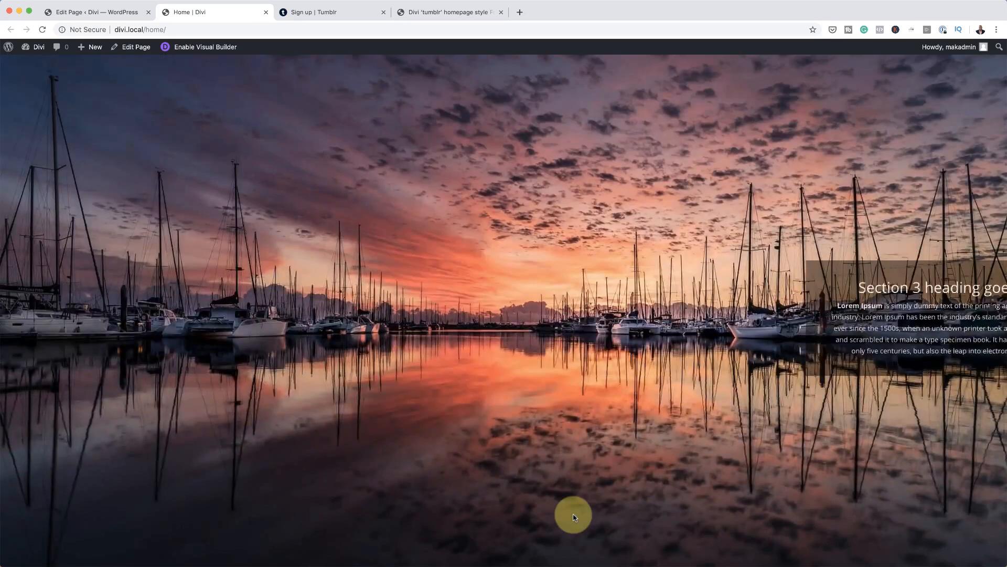
scroll(574, 515, "up", 1)
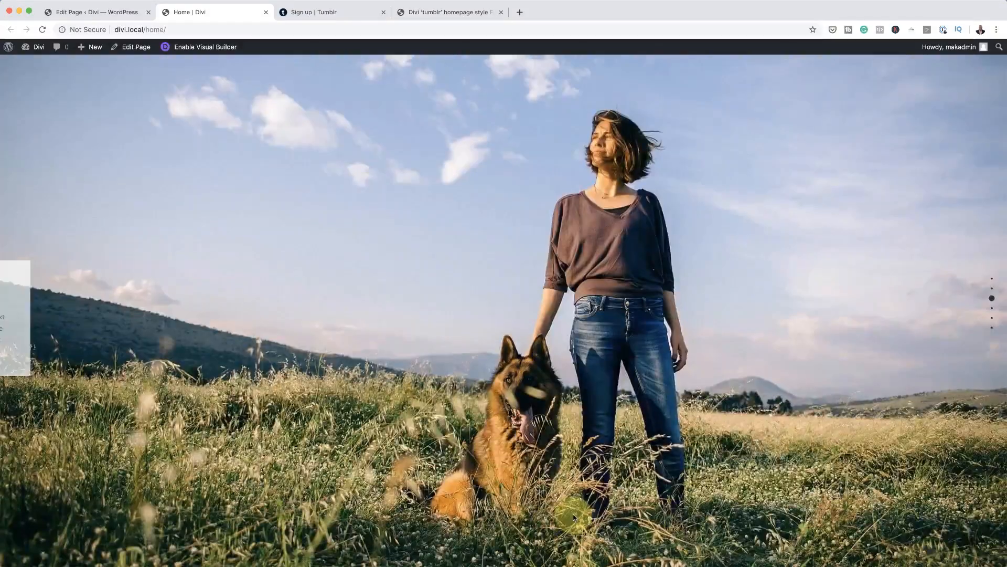
scroll(574, 516, "up", 1)
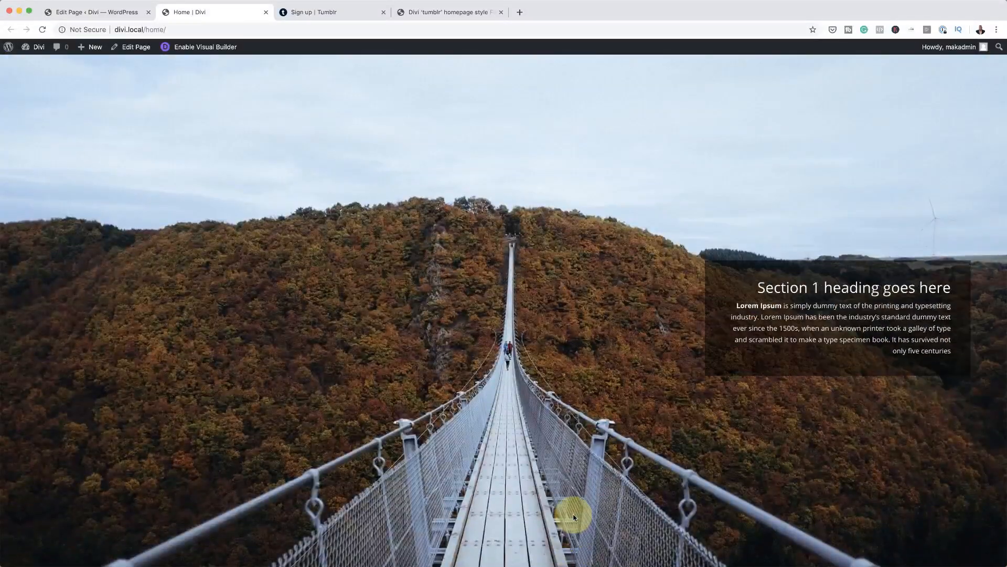
scroll(573, 515, "up", 1)
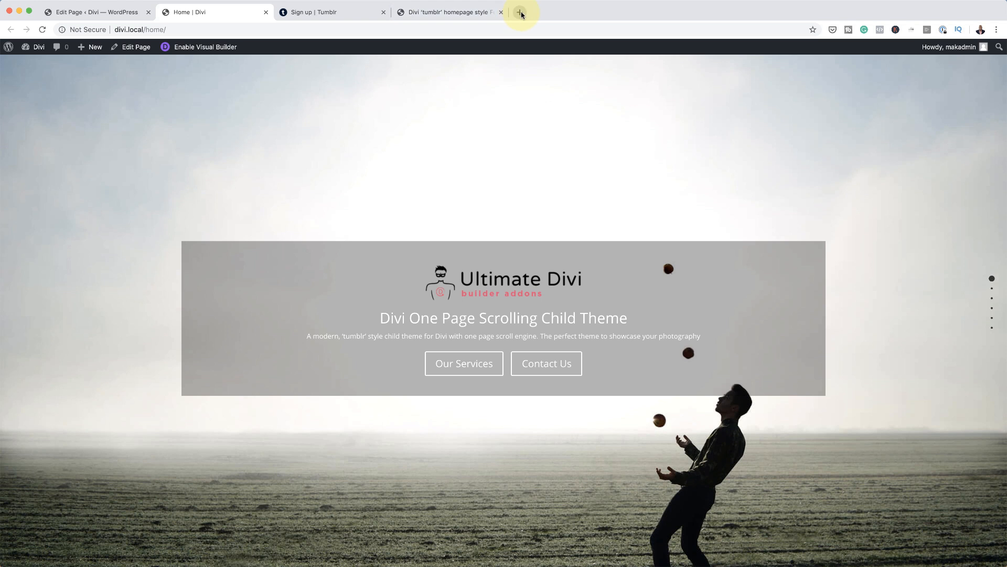
- Open pixabay.com in a new browser tab and glance over the free images on its homepage
left_click(520, 12)
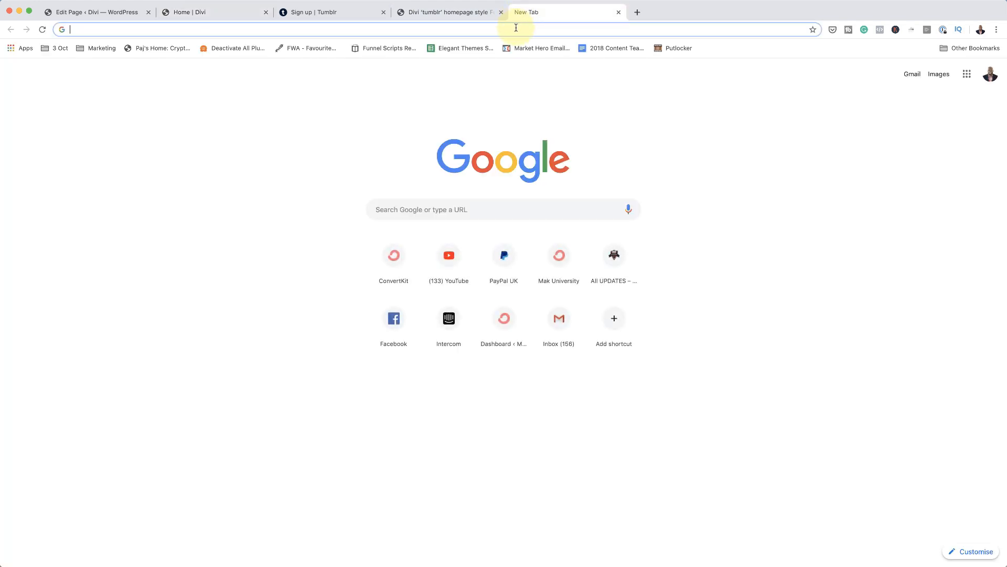
type("pixa")
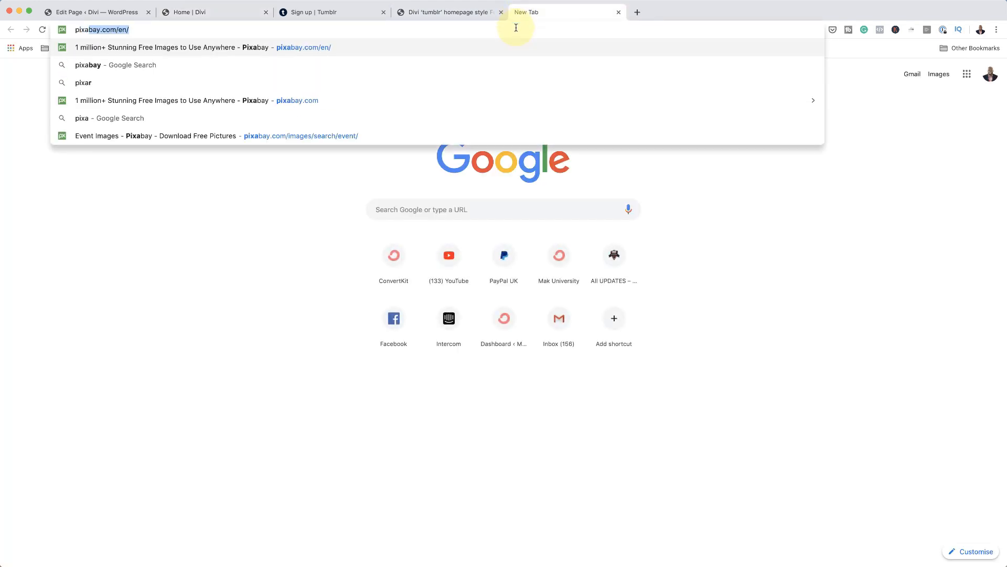
key("Return")
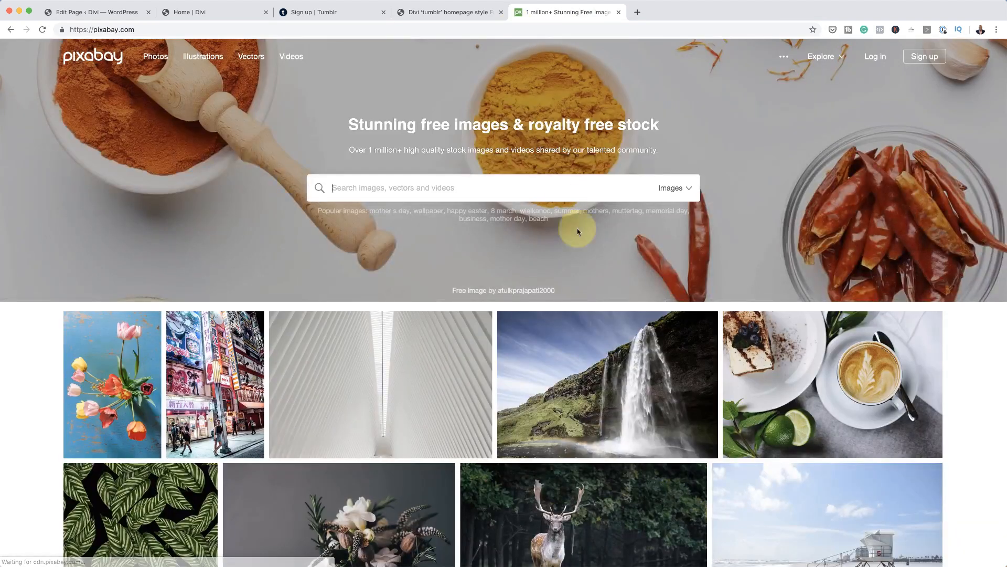
scroll(598, 346, "down", 3)
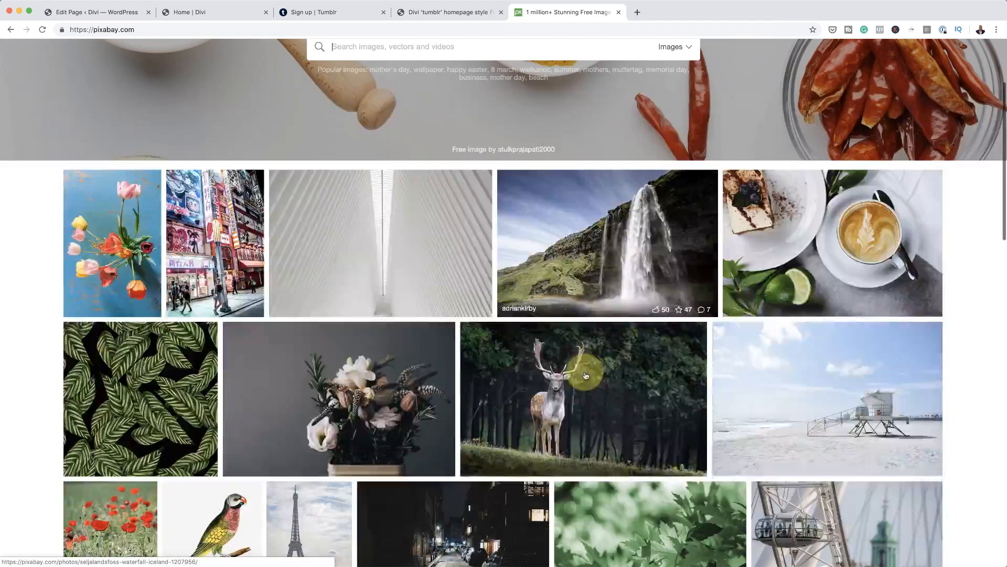
scroll(582, 364, "up", 3)
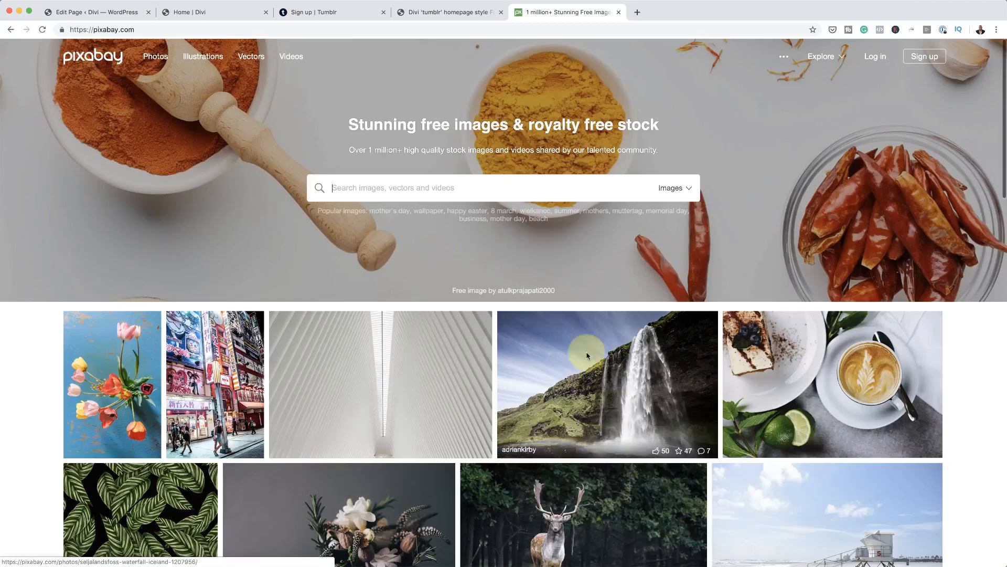
- Search Pixabay's images for food
left_click(485, 190)
type("foo")
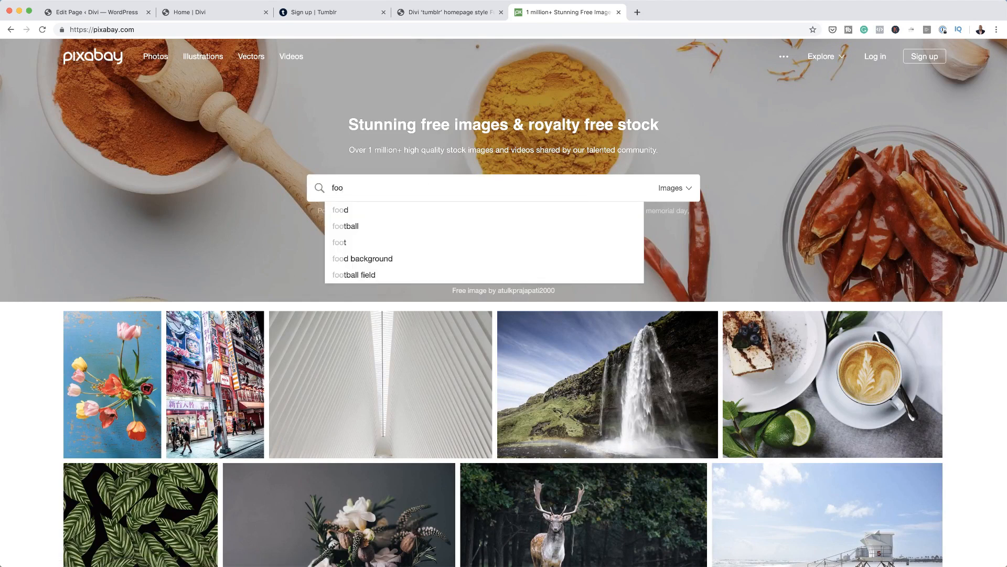
type("d")
key("Return")
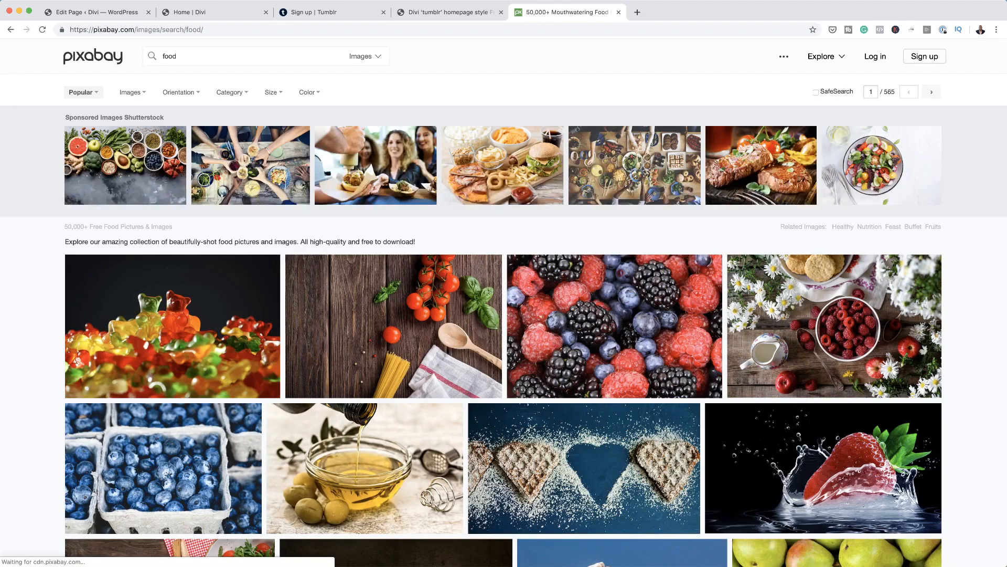
- Choose the photo of broccoli, tomatoes and red peppers from the food results and download it as a 1920×1367 JPG, passing the captcha
scroll(726, 403, "down", 4)
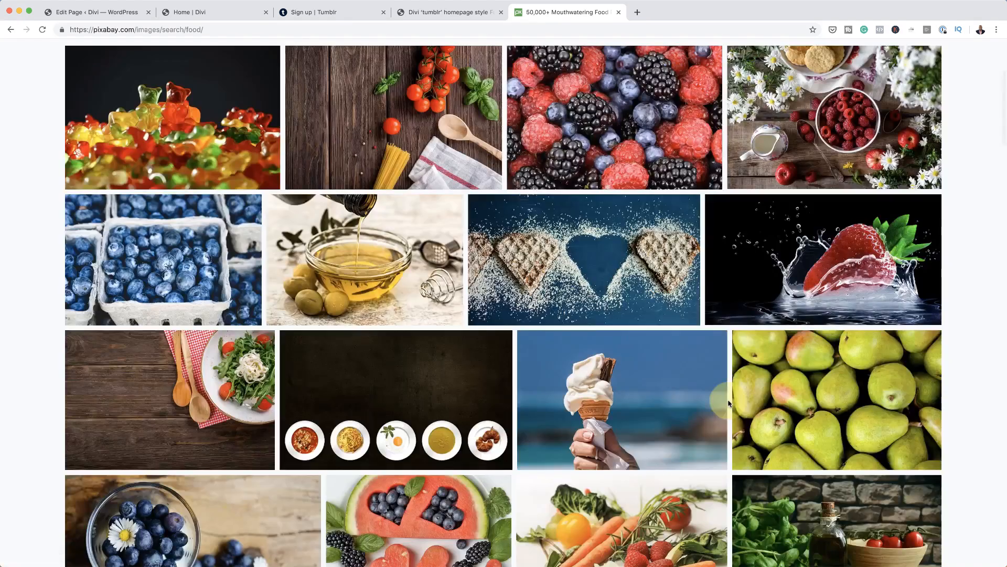
scroll(729, 403, "down", 7)
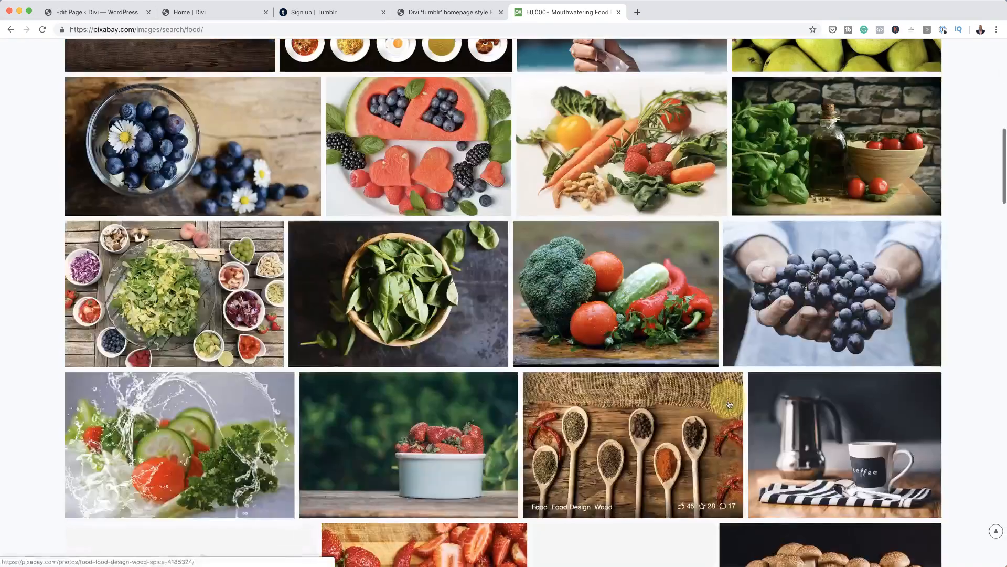
left_click(654, 273)
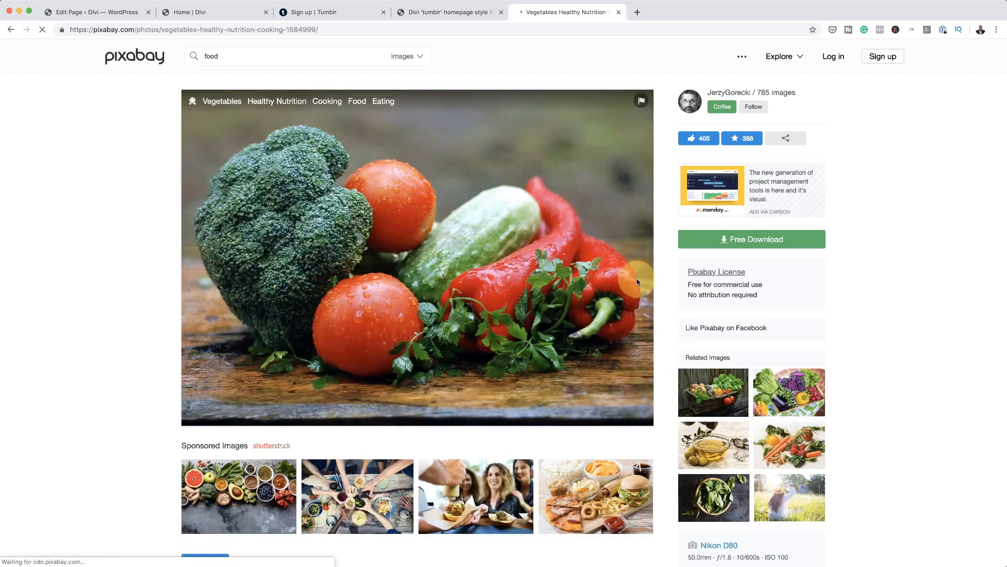
left_click(781, 241)
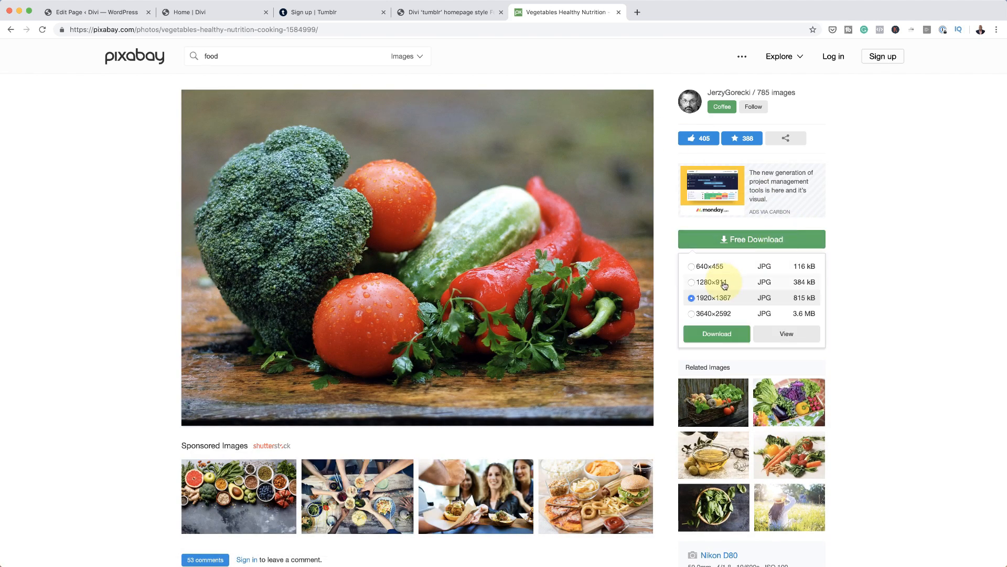
left_click(732, 335)
left_click(447, 326)
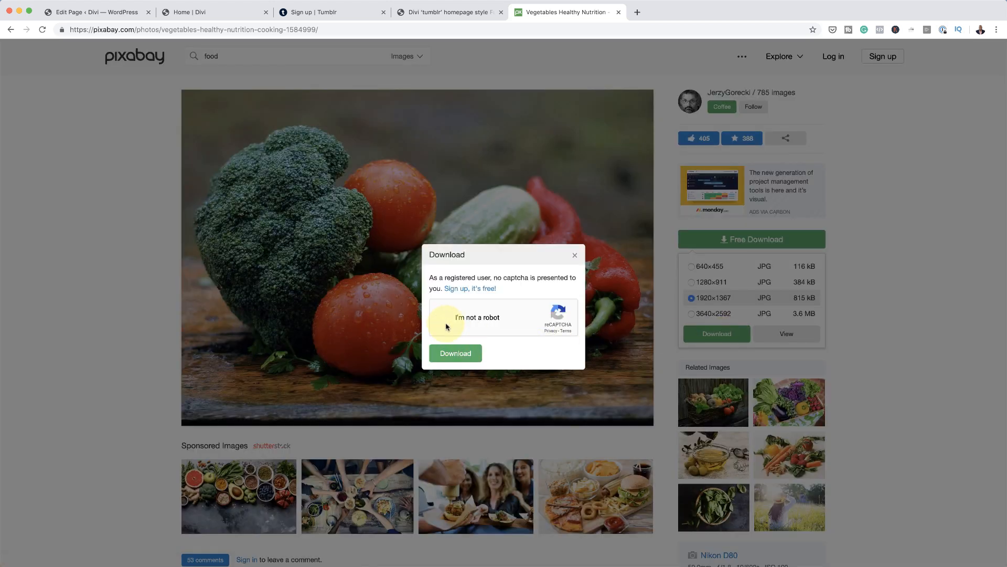
left_click(464, 356)
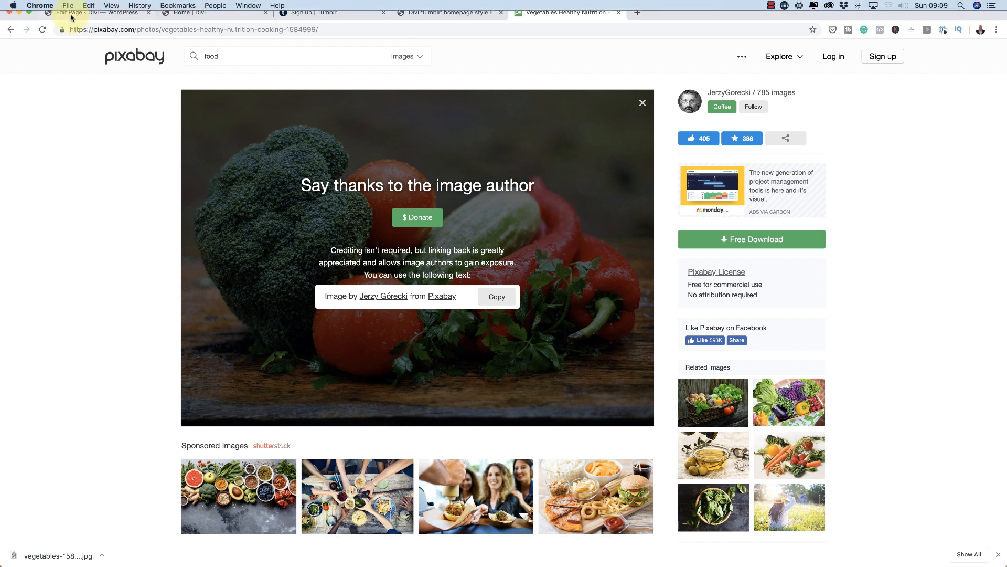
- Enable the Visual Builder on the live Home page and open the settings of the first section's fullwidth header module
left_click(221, 15)
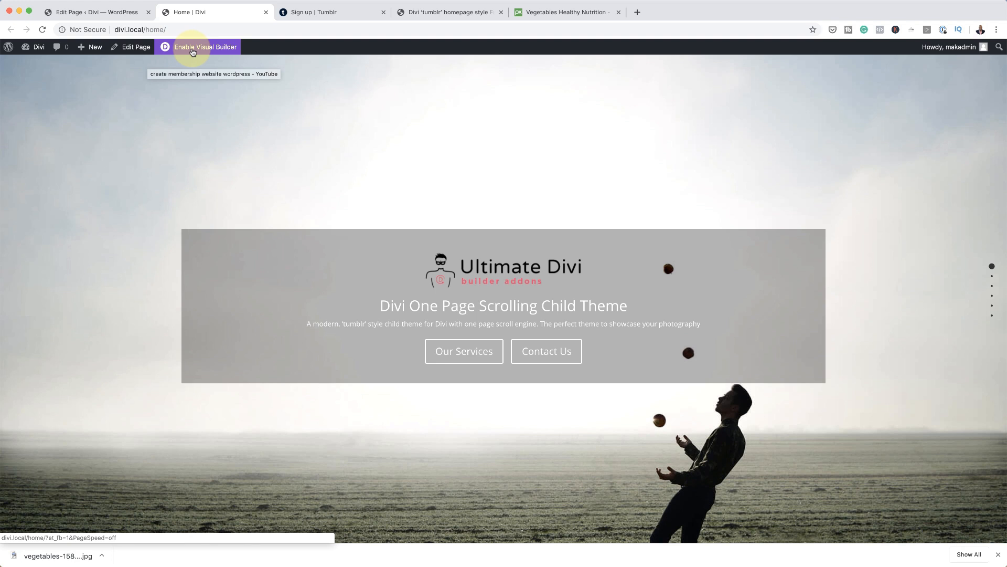
left_click(193, 49)
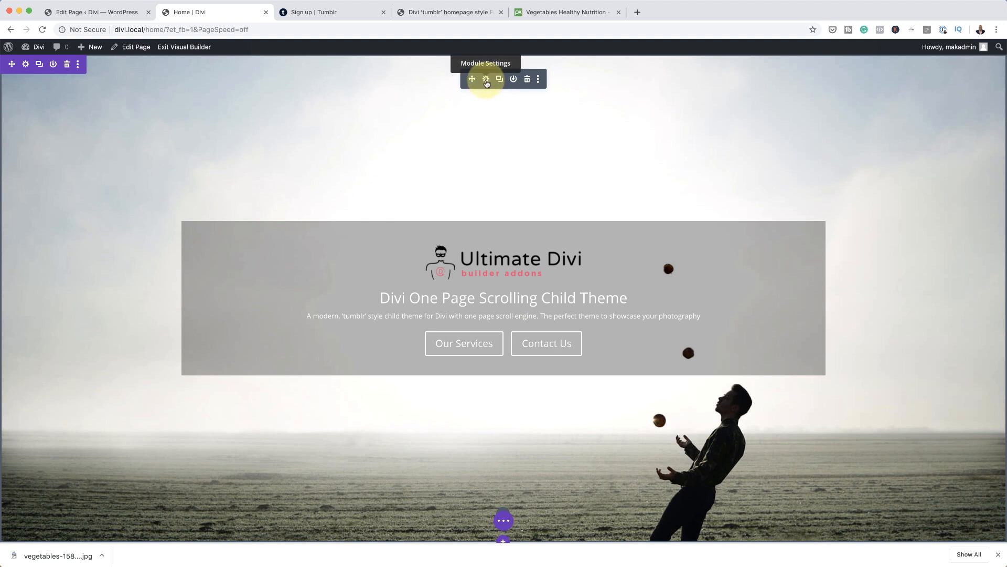
left_click(486, 80)
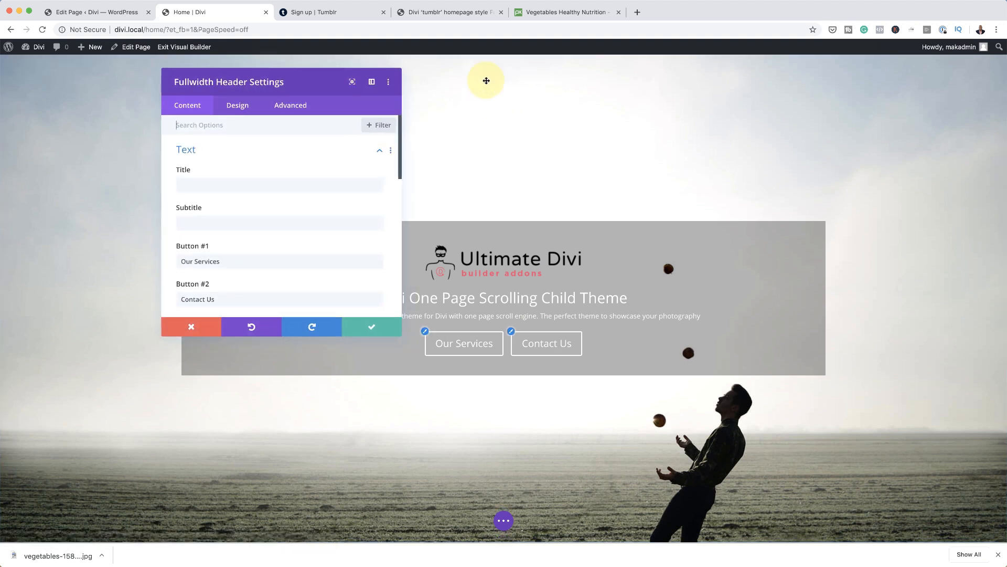
- Delete the Ultimate Divi logo and the empty line above the heading in the header's body text, docking the settings panel beside the page
scroll(292, 225, "down", 5)
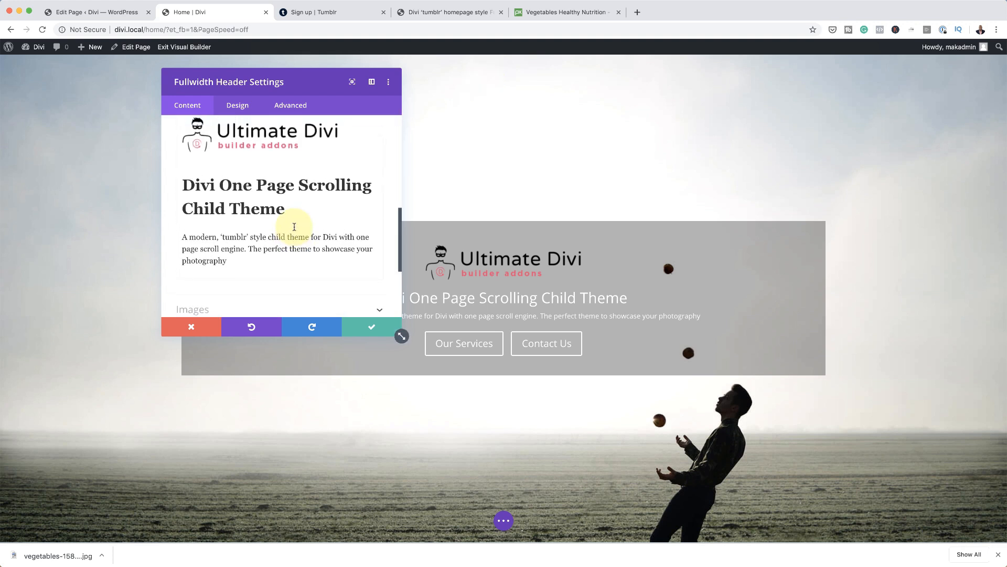
scroll(295, 228, "up", 2)
left_click(321, 177)
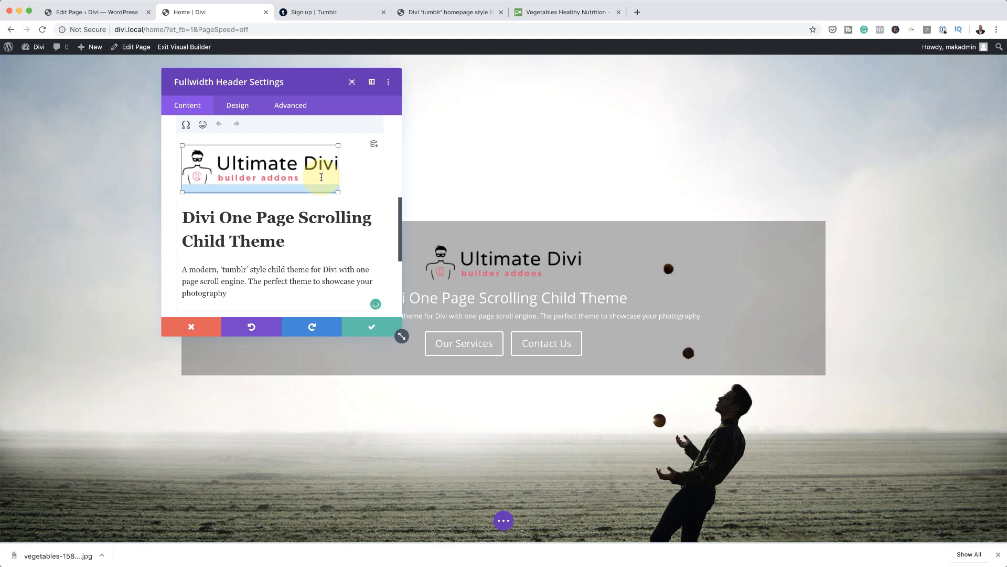
key("BackSpace")
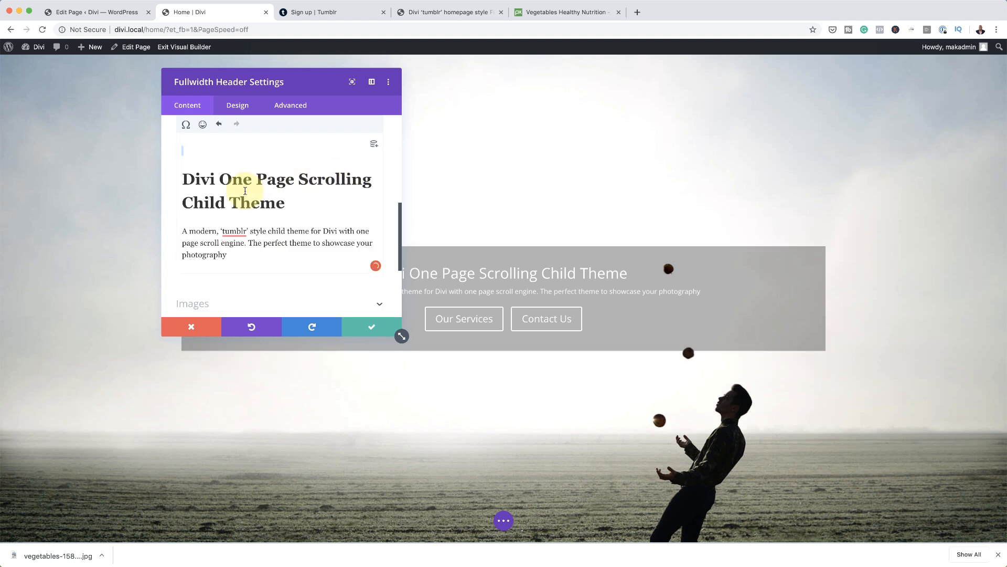
left_click_drag(400, 335, 396, 367)
left_click(371, 82)
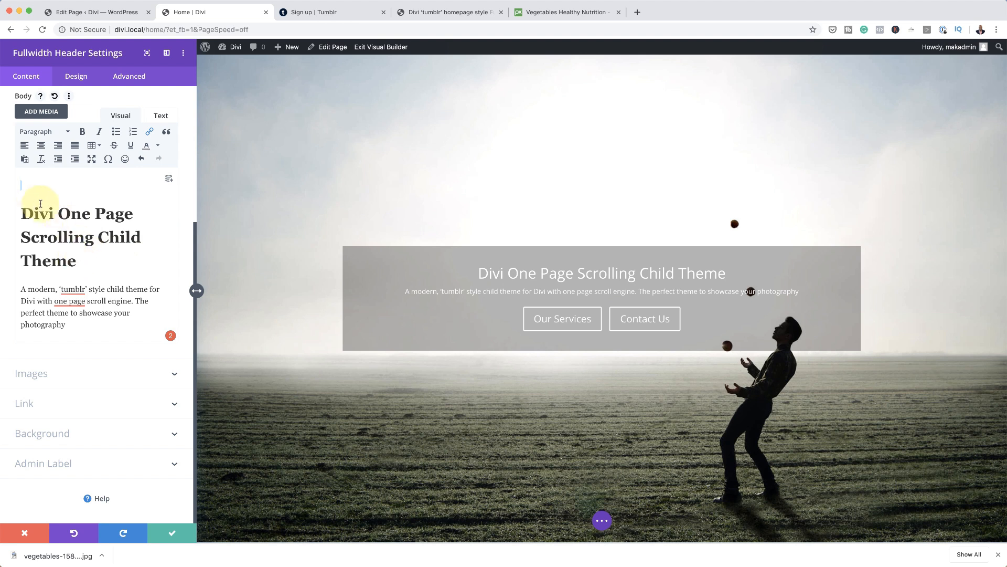
left_click(23, 212)
key("BackSpace")
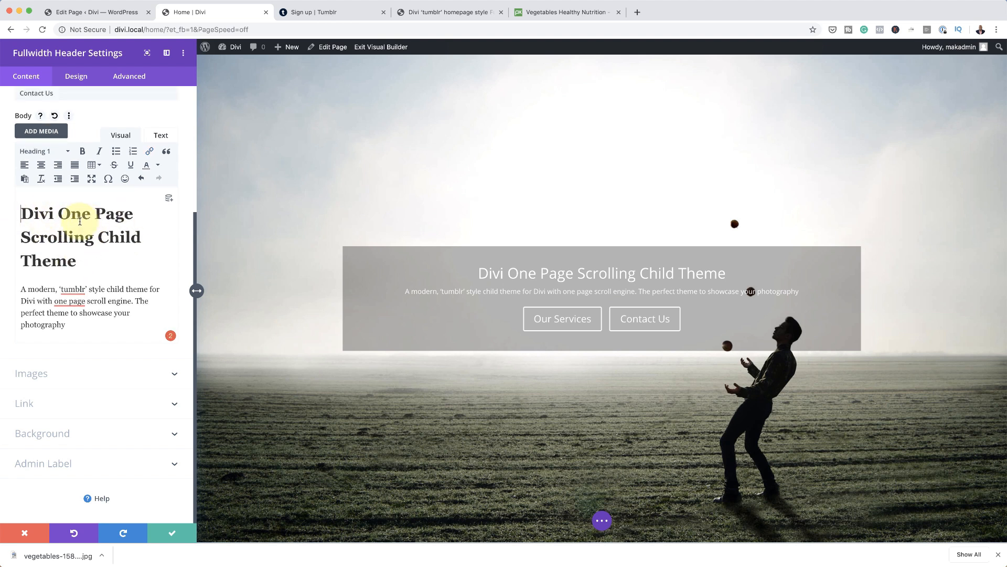
- Check the header module's image and background image options, then save the module settings
left_click(56, 385)
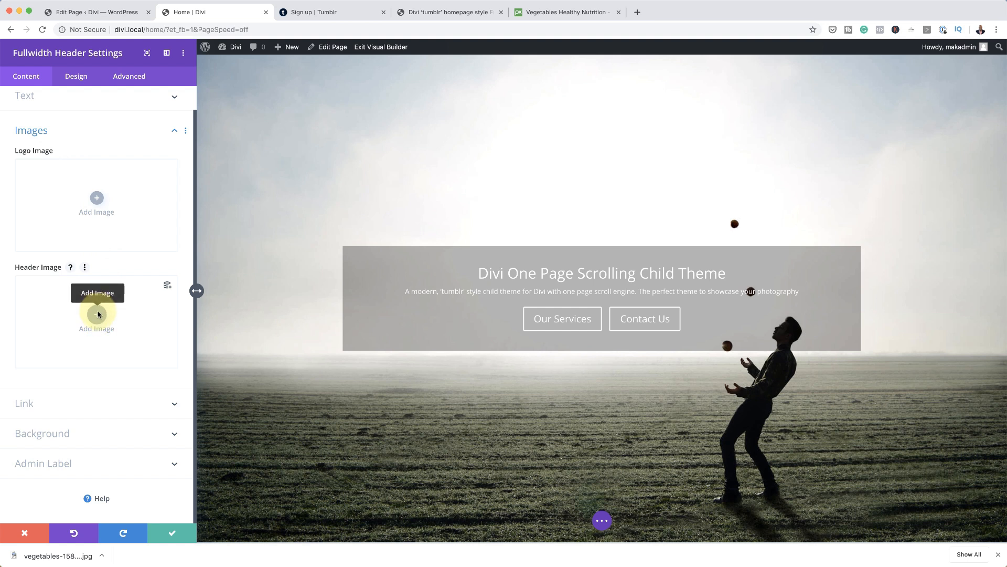
left_click(49, 435)
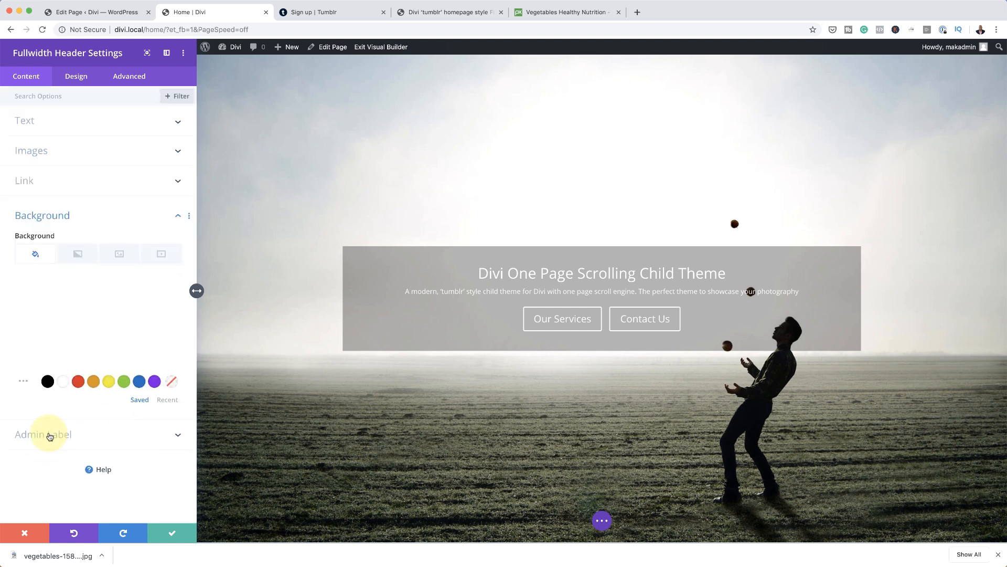
left_click(109, 255)
left_click(99, 325)
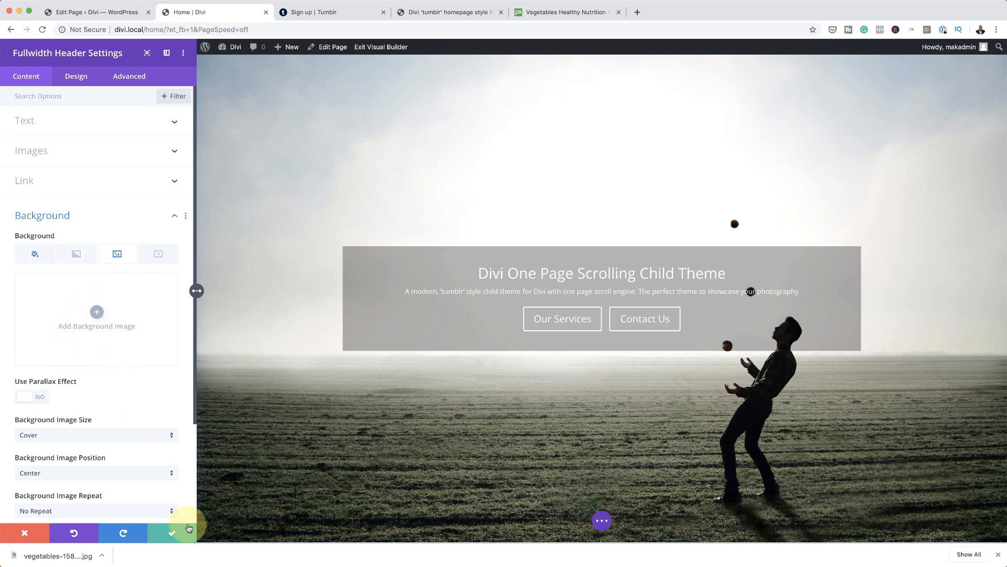
left_click(998, 555)
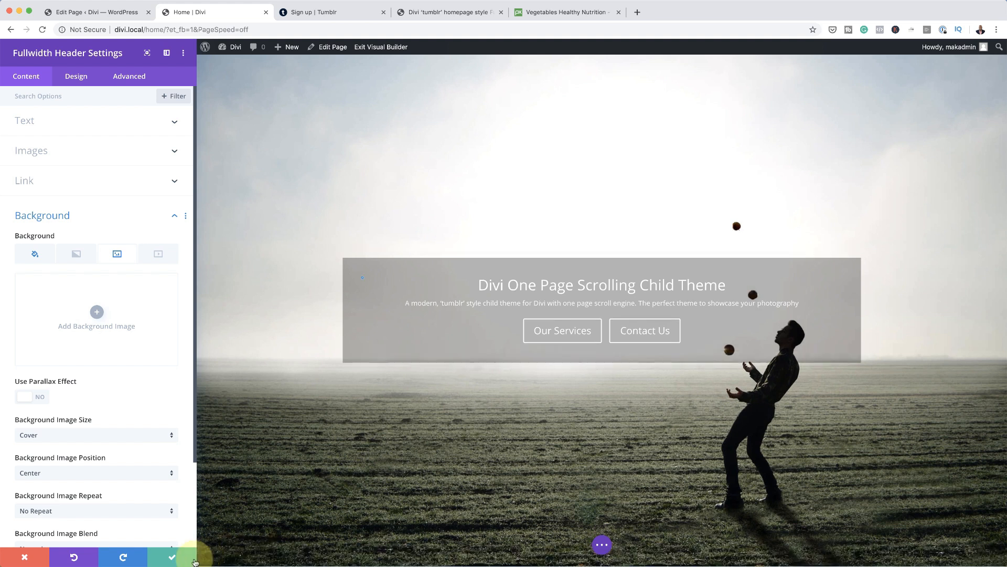
left_click(172, 559)
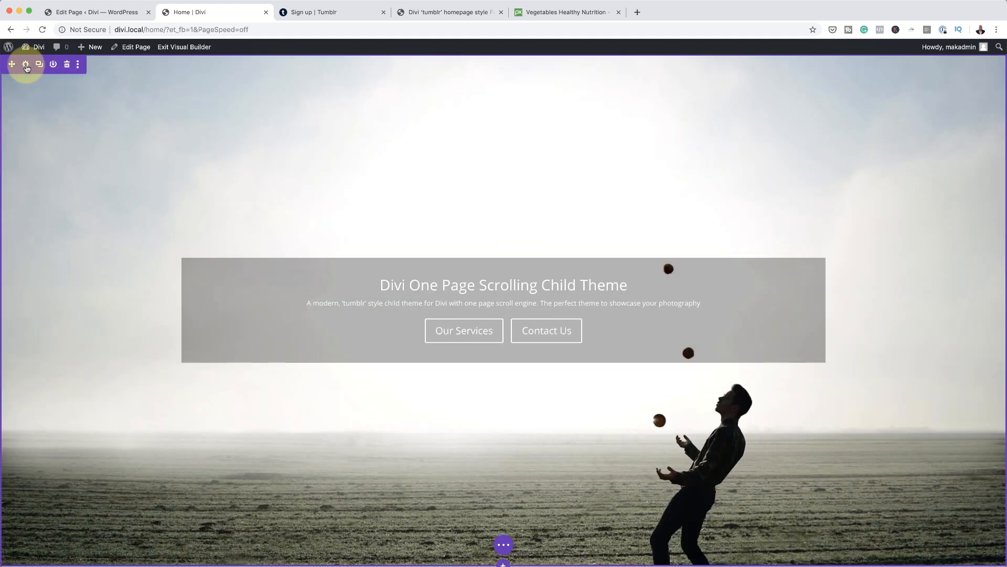
- Replace the first section's background image with vegetables-1584999_1920.jpg uploaded from Downloads, and save the section settings
left_click(26, 66)
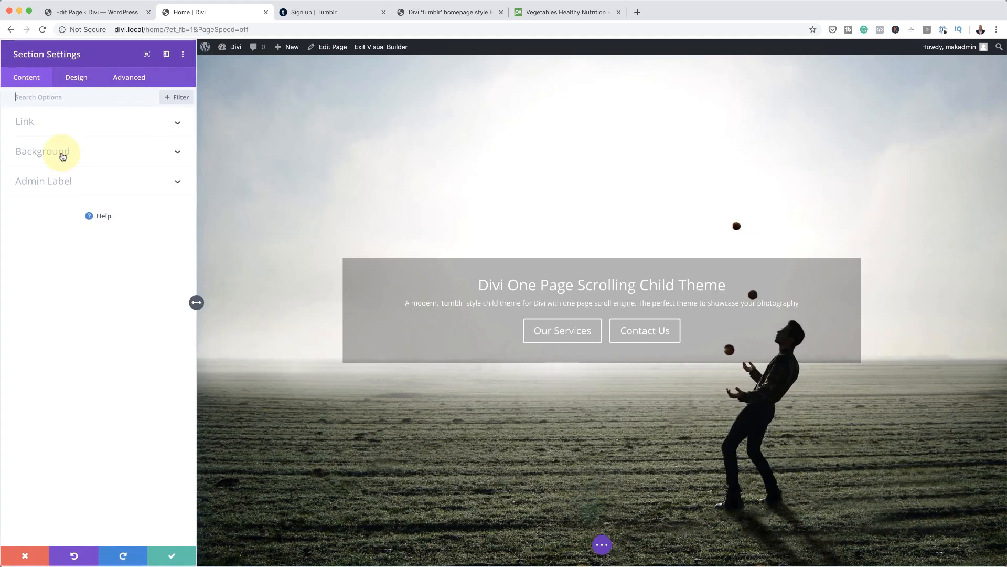
left_click(62, 159)
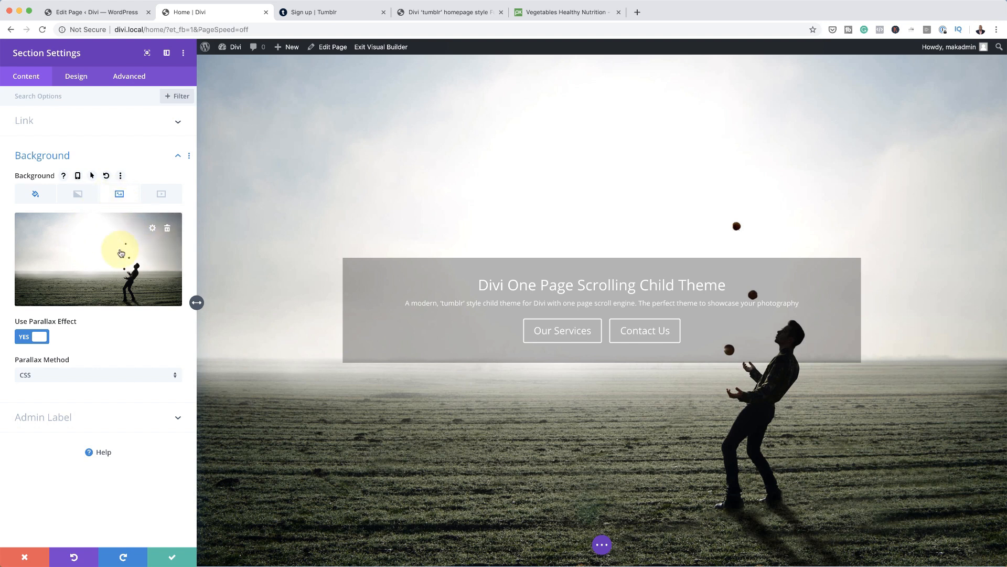
left_click(114, 250)
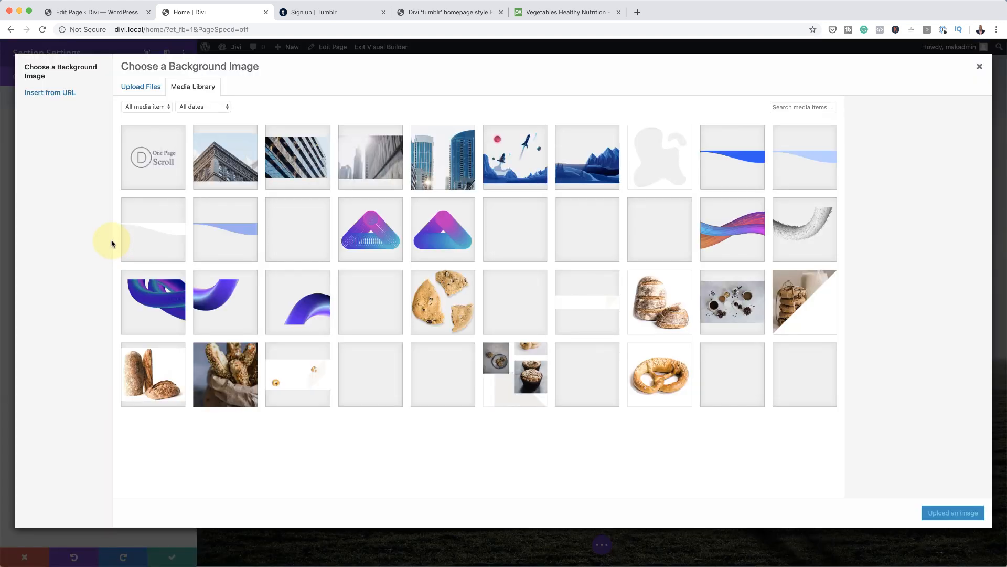
left_click(143, 88)
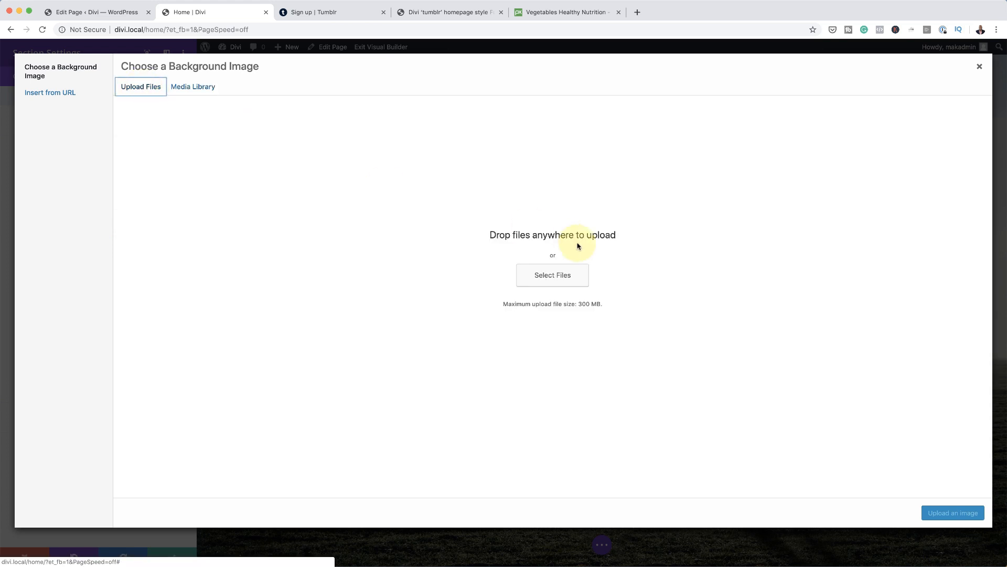
left_click(552, 275)
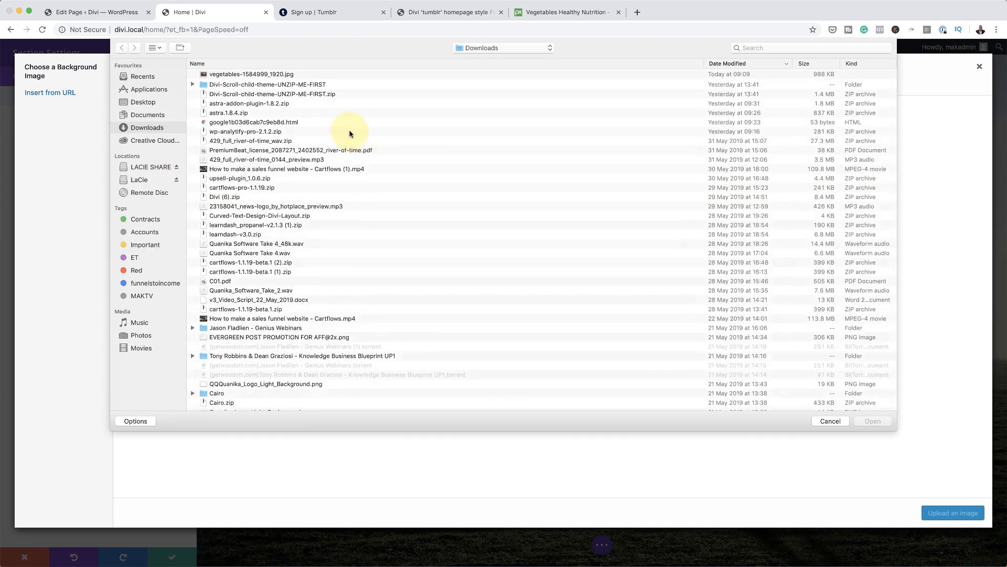
left_click(291, 77)
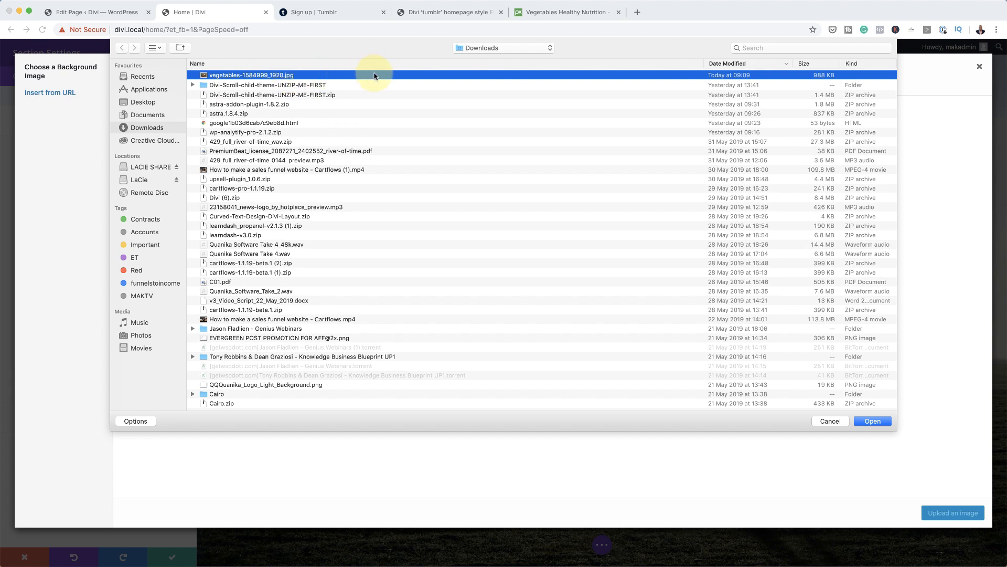
left_click(873, 422)
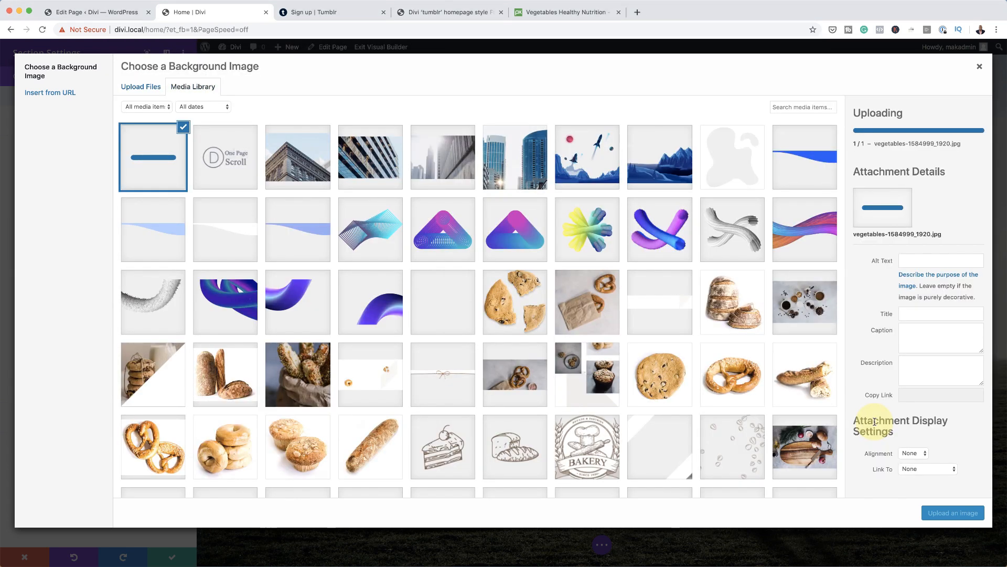
left_click(967, 514)
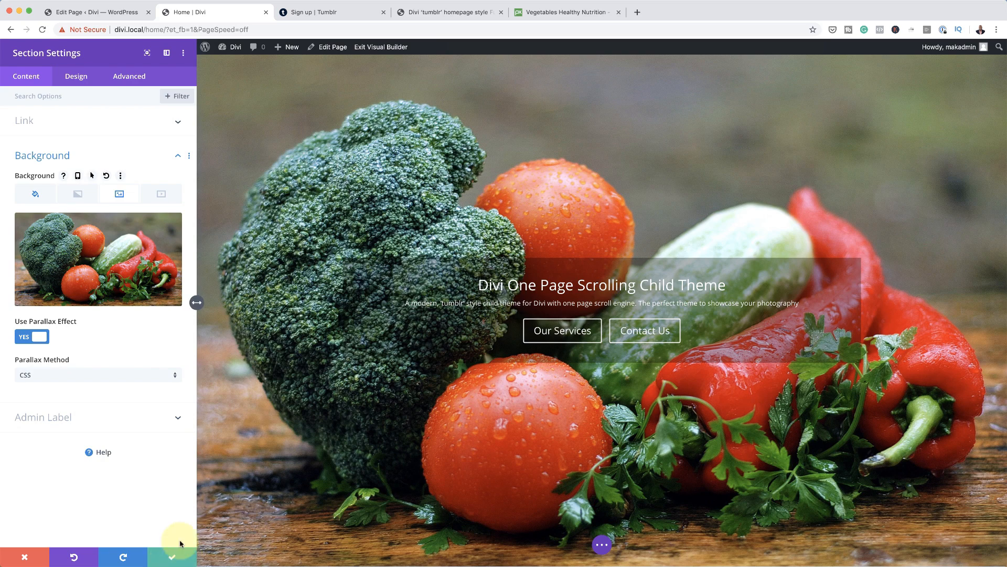
left_click(173, 556)
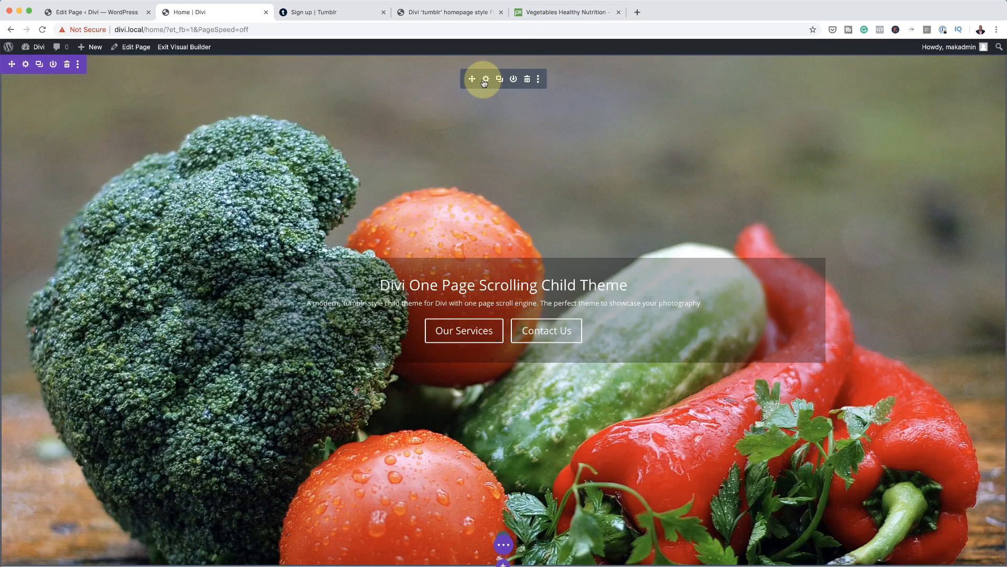
- Reopen the fullwidth header module's settings and set its title to NEW TITLE
left_click(486, 80)
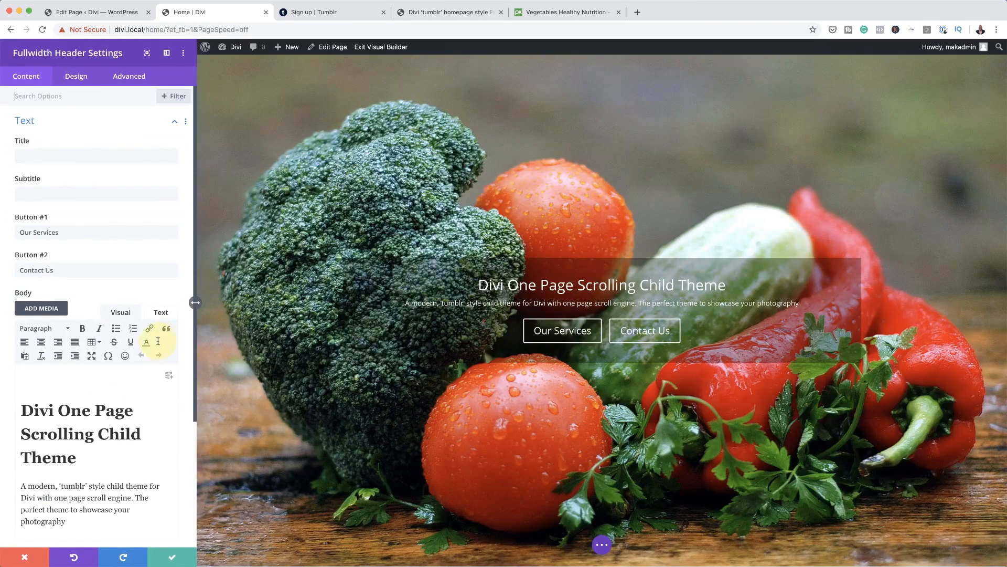
left_click(34, 159)
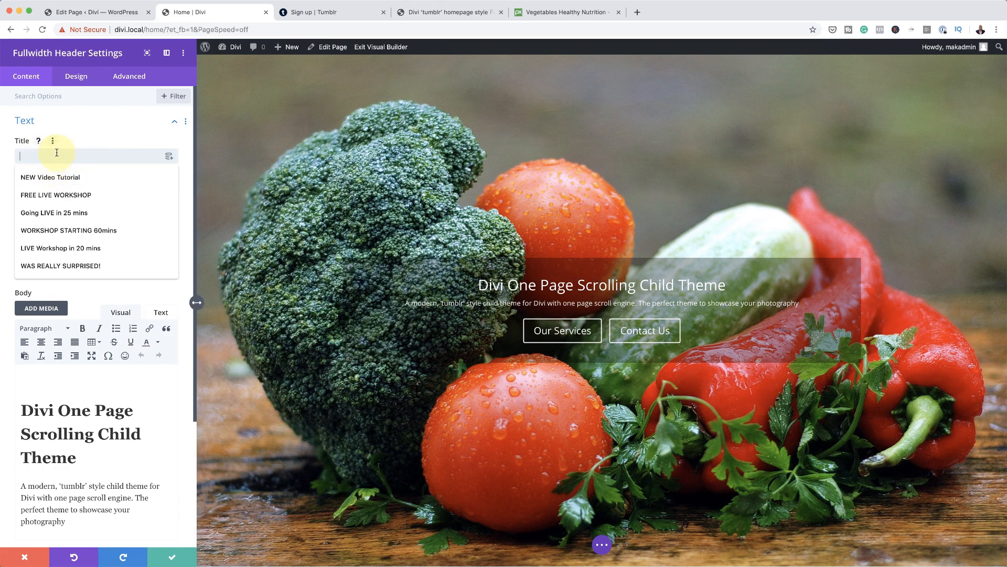
type("NEW")
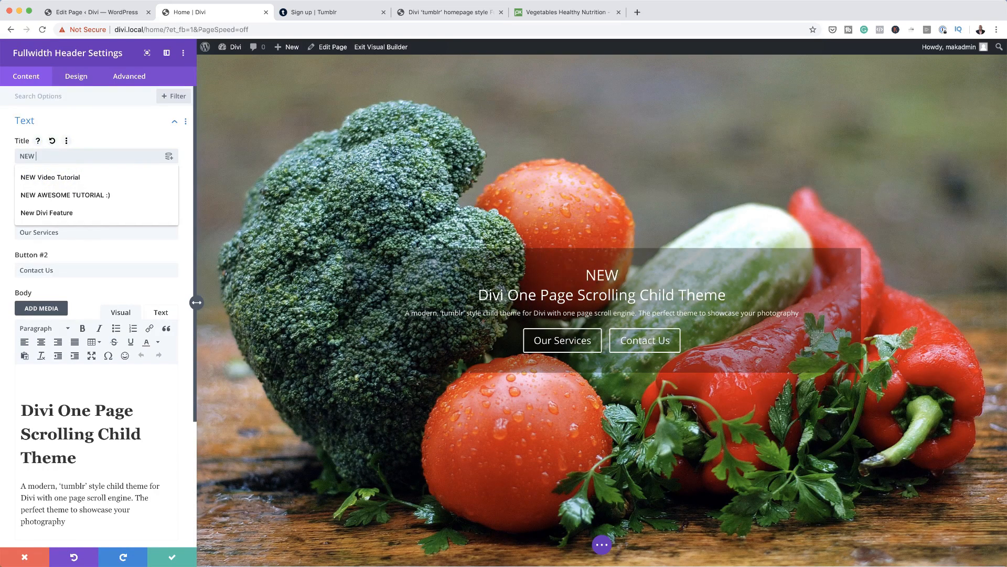
type(" TIT")
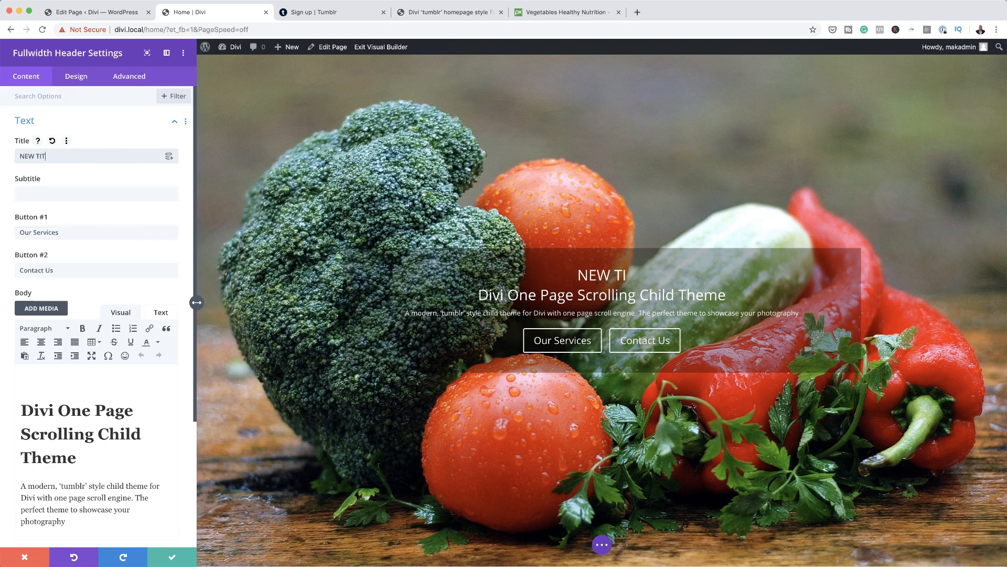
type("LE")
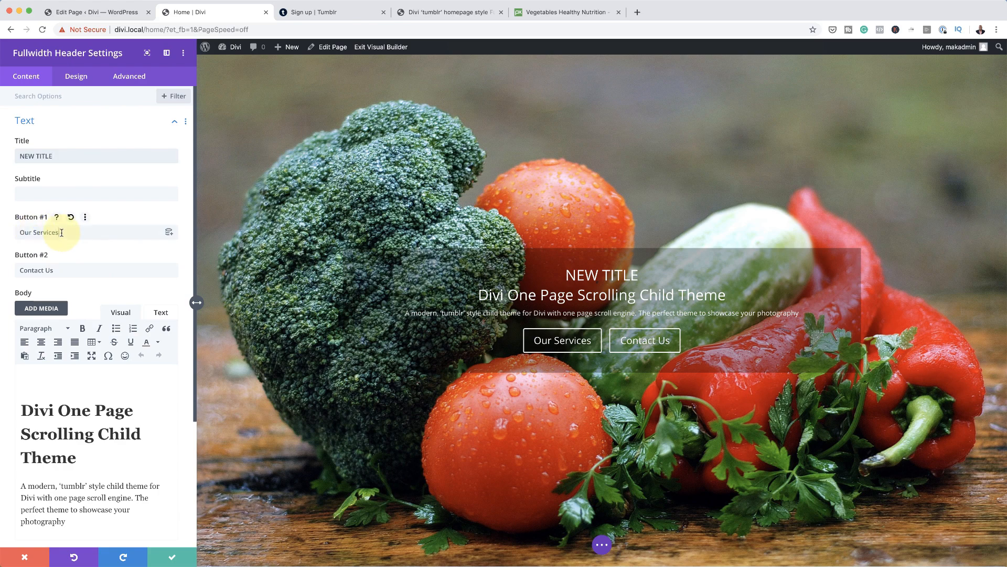
- Change the text of the header's first button to ORDER NOW
left_click_drag(61, 232, 2, 226)
type("OR")
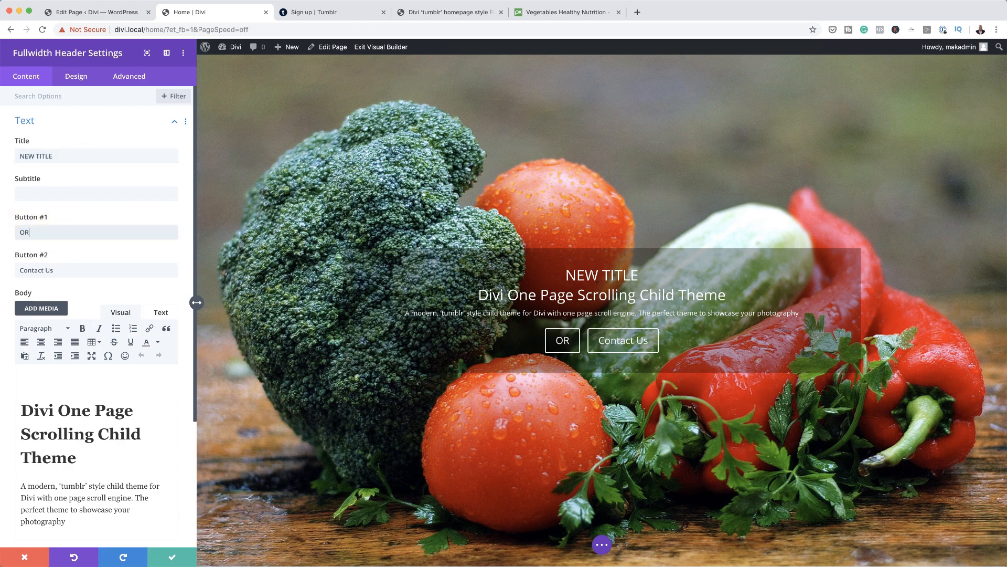
type("DER NOW")
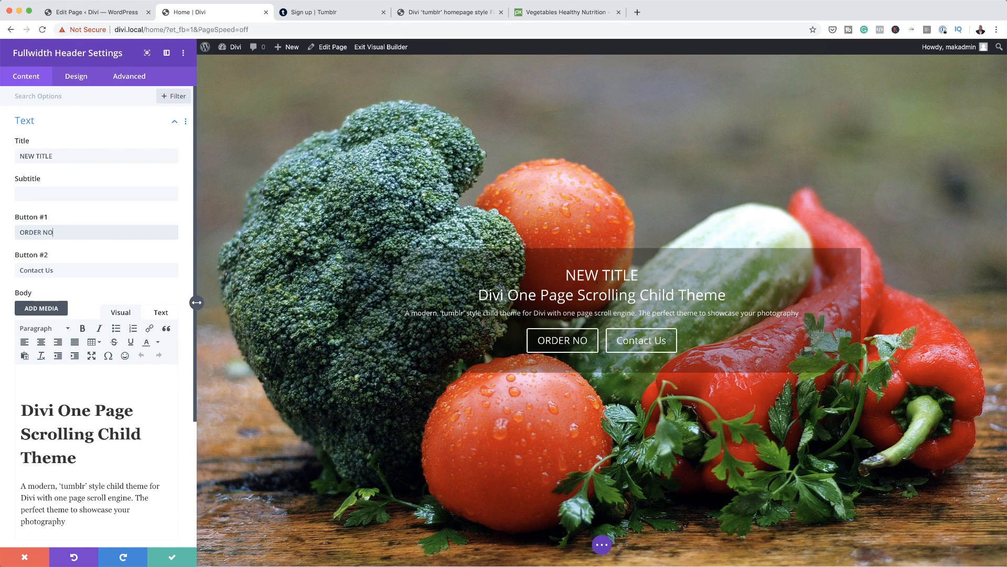
- Change the text of the header's second button to CONTACT US
triple_click(64, 271)
type("C")
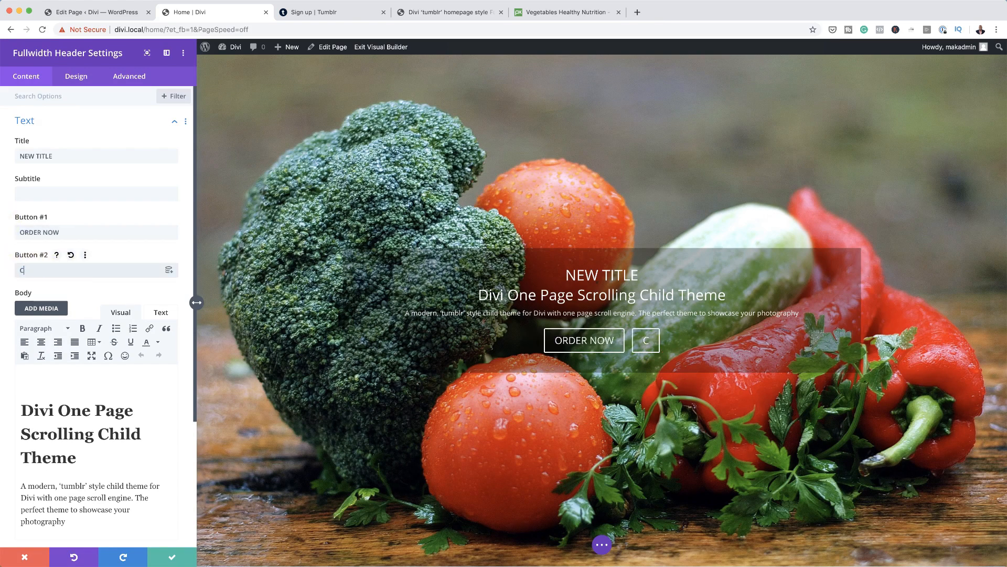
type("ONTACT US")
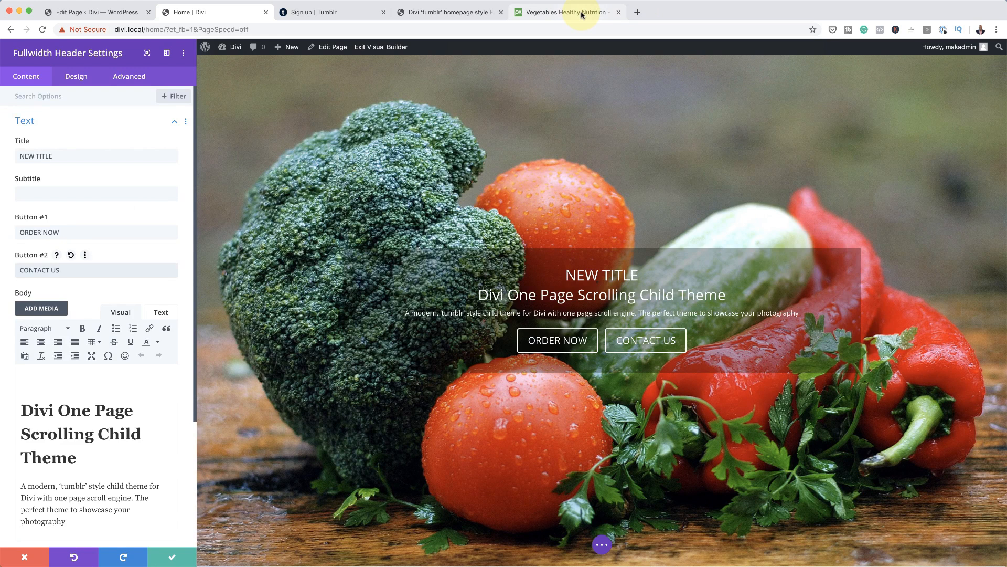
- Open the lorem2.com placeholder text generator in a new browser tab and copy the first short paragraph
left_click(638, 12)
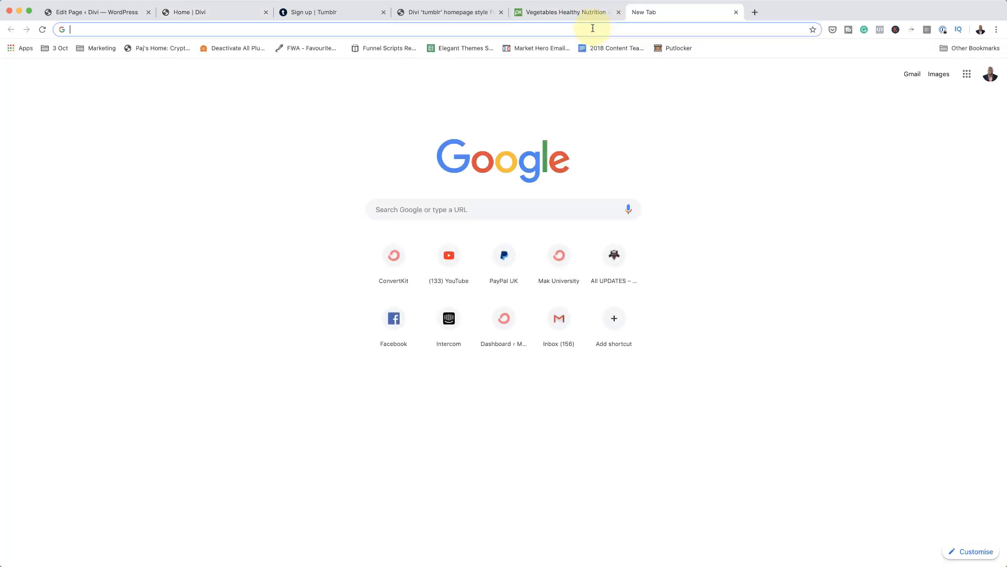
type("lorem")
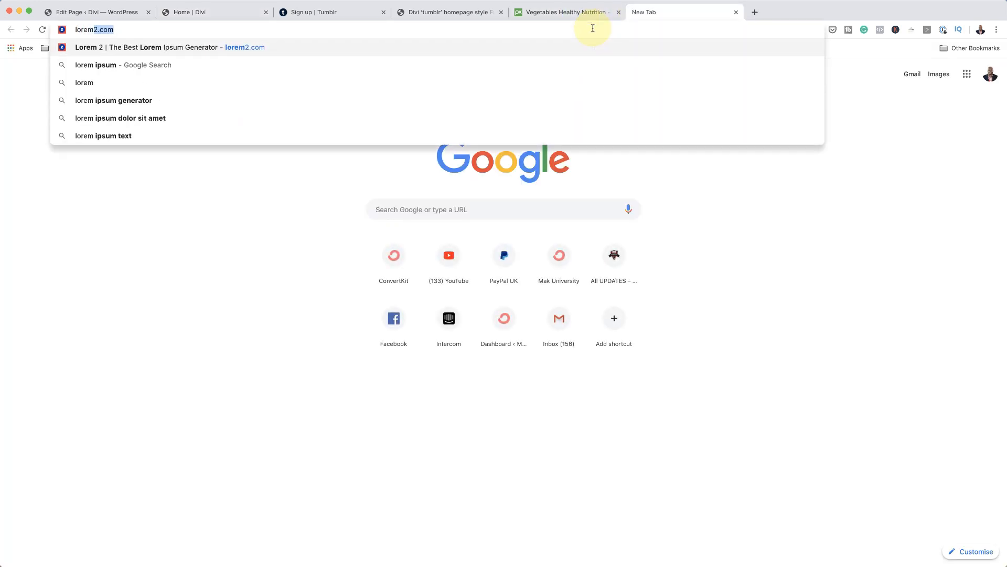
key("Return")
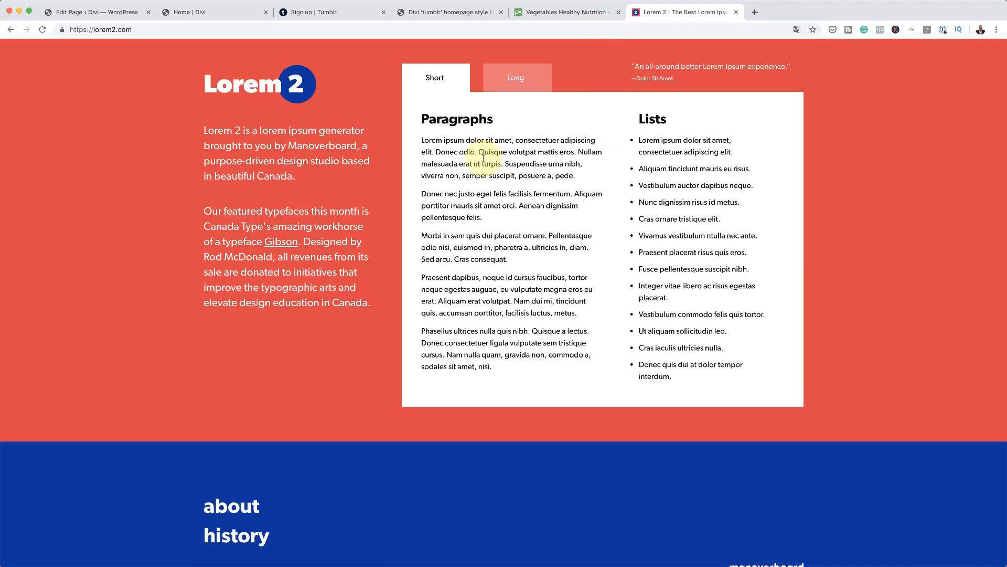
left_click_drag(438, 143, 580, 177)
key("super+c")
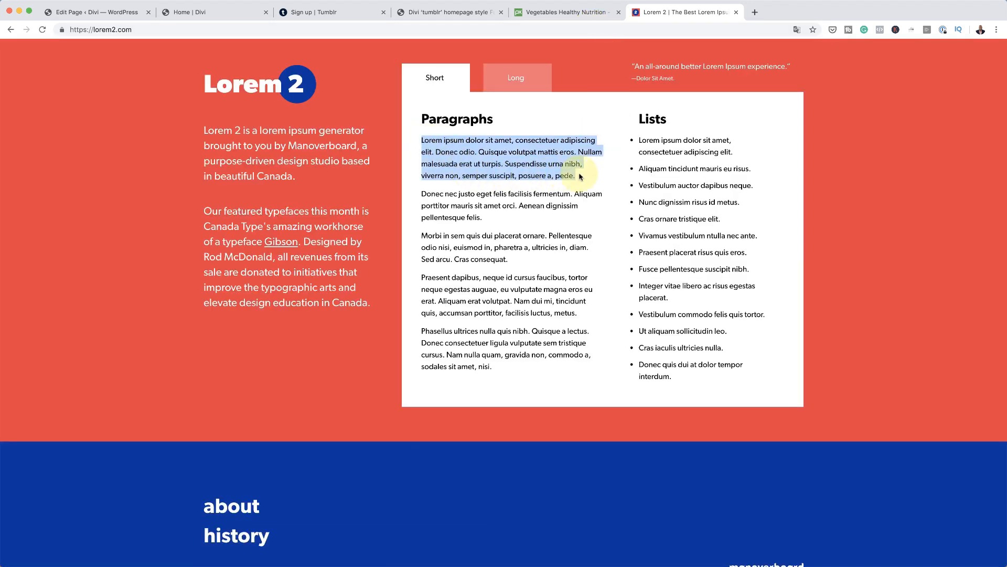
- Replace the header module's whole body content with the copied lorem ipsum paragraph
left_click(205, 12)
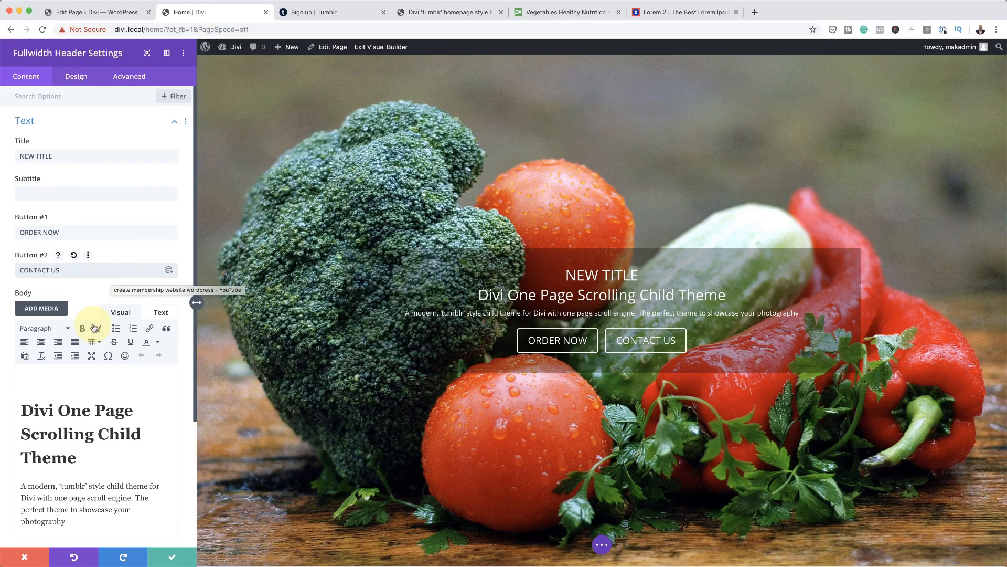
scroll(156, 421, "down", 1)
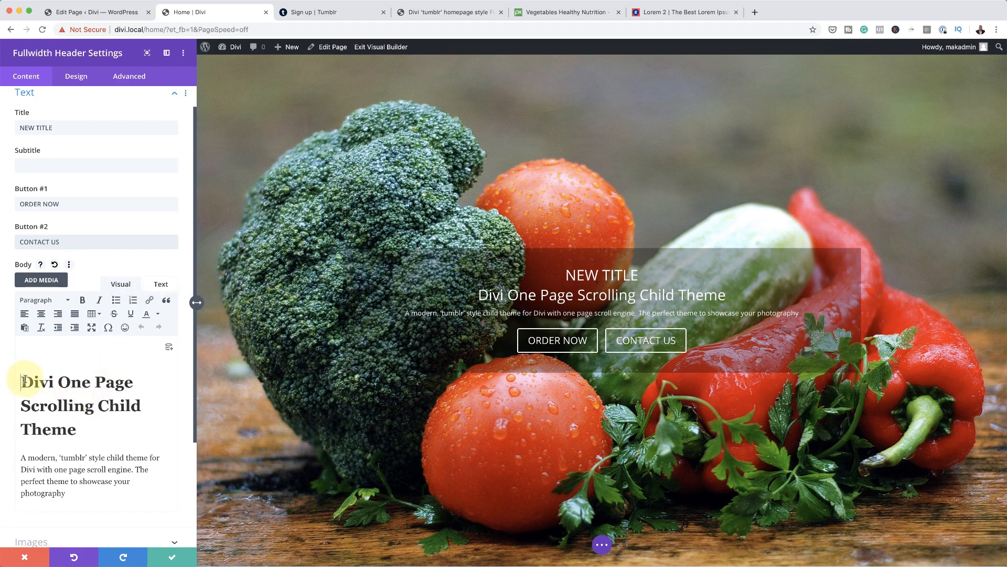
left_click_drag(24, 382, 127, 507)
key("BackSpace")
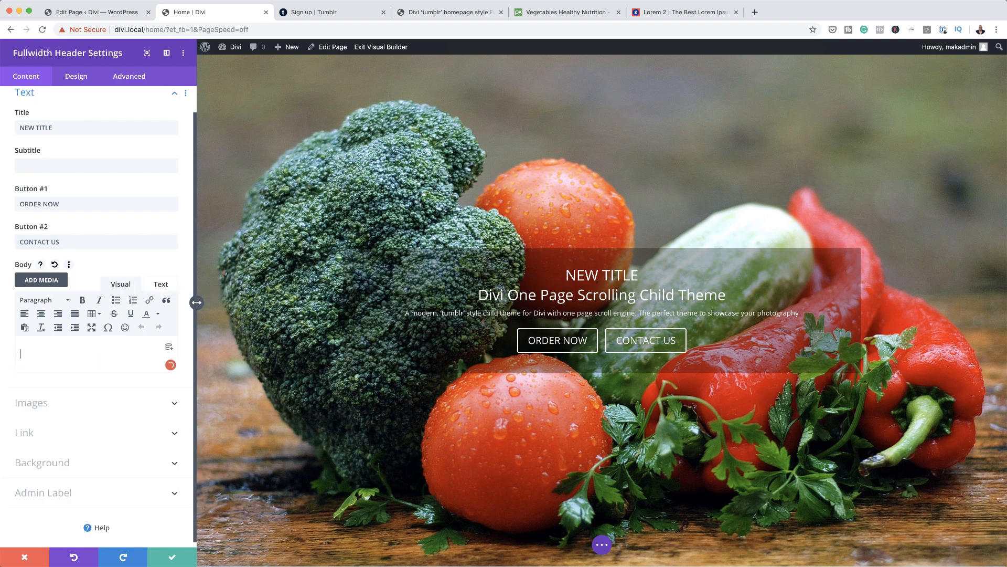
key("super+v")
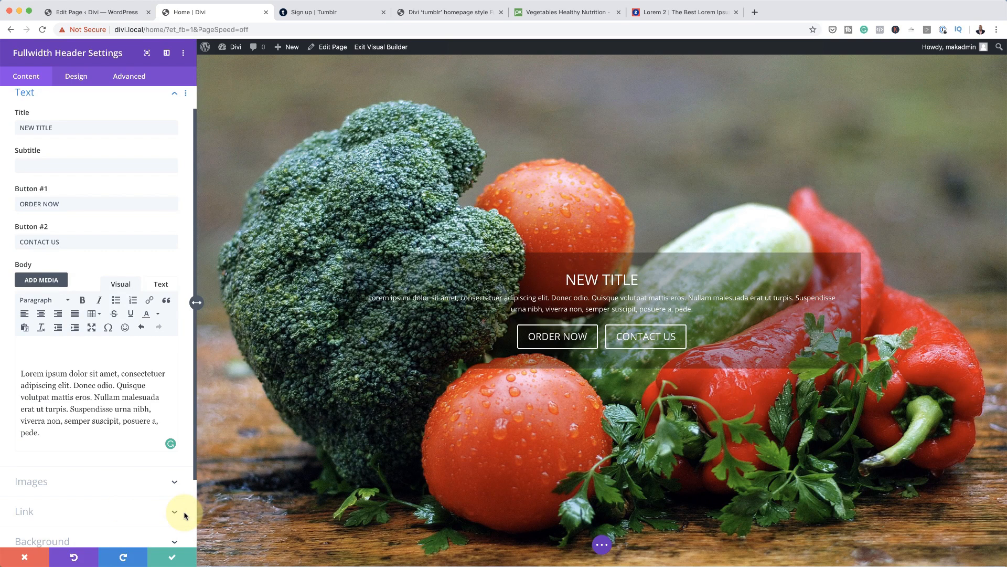
- Check the header module's background options, including the background gradient
scroll(97, 485, "down", 3)
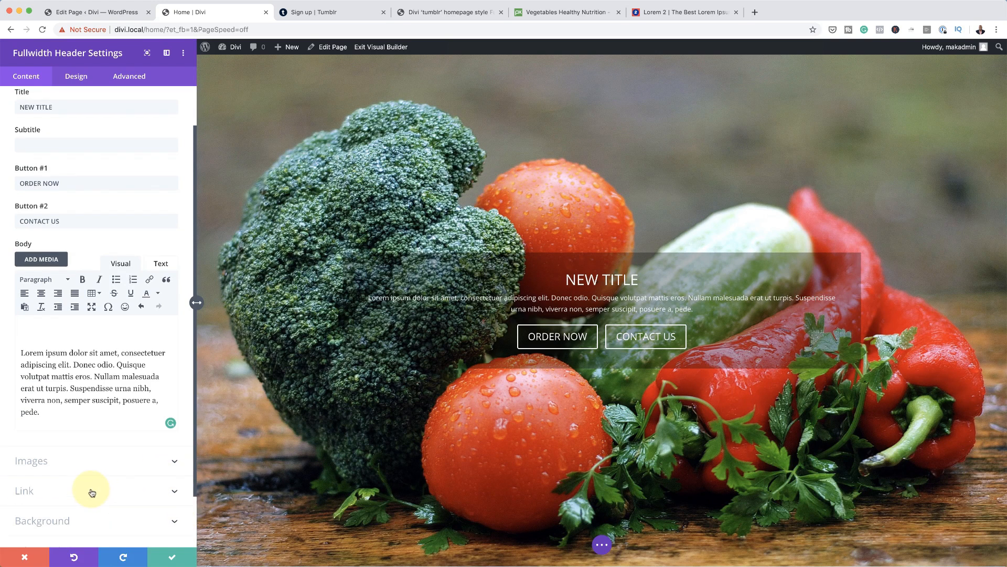
left_click(63, 484)
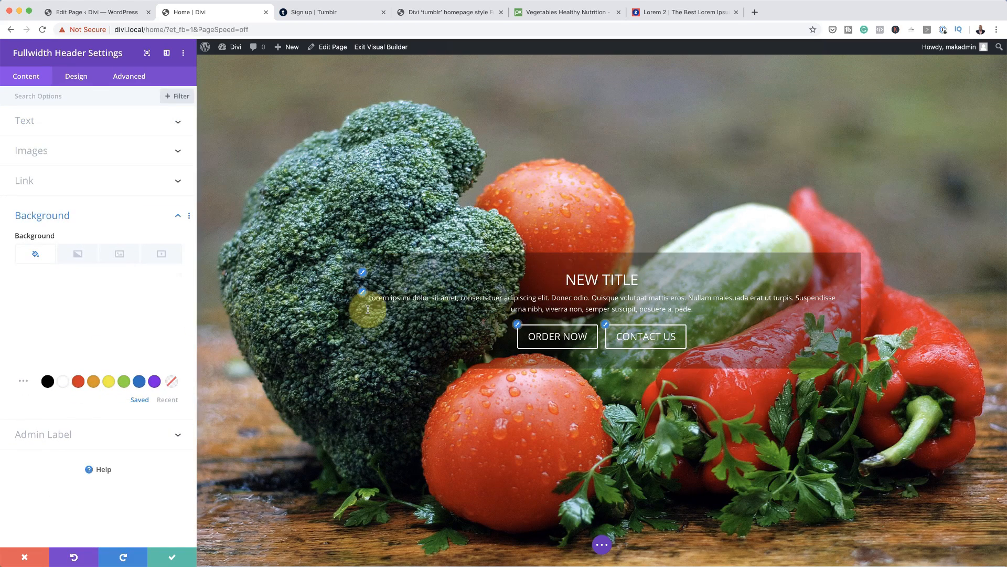
left_click(74, 257)
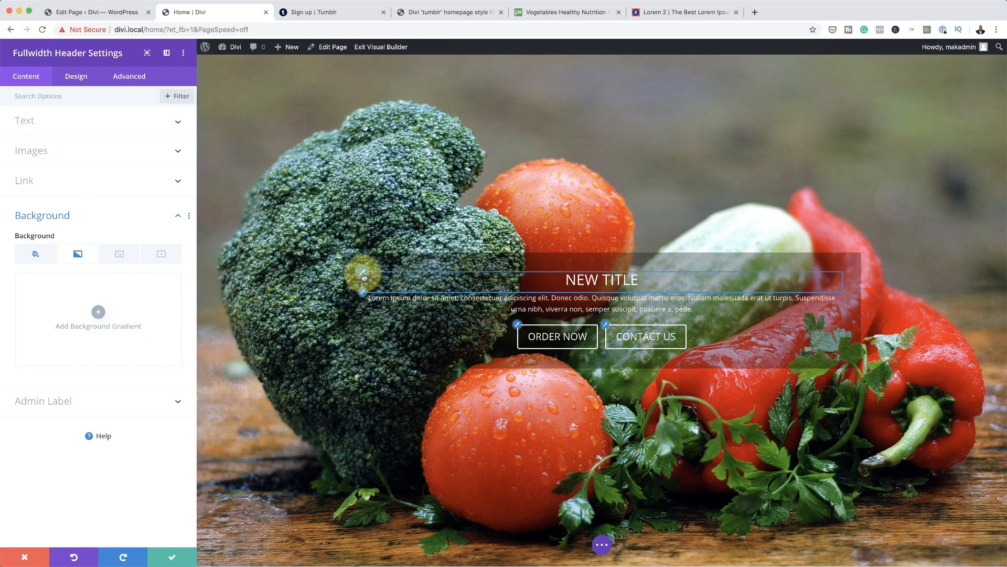
- Set the header title's font to Antic Didone and its font style to uppercase
left_click(363, 274)
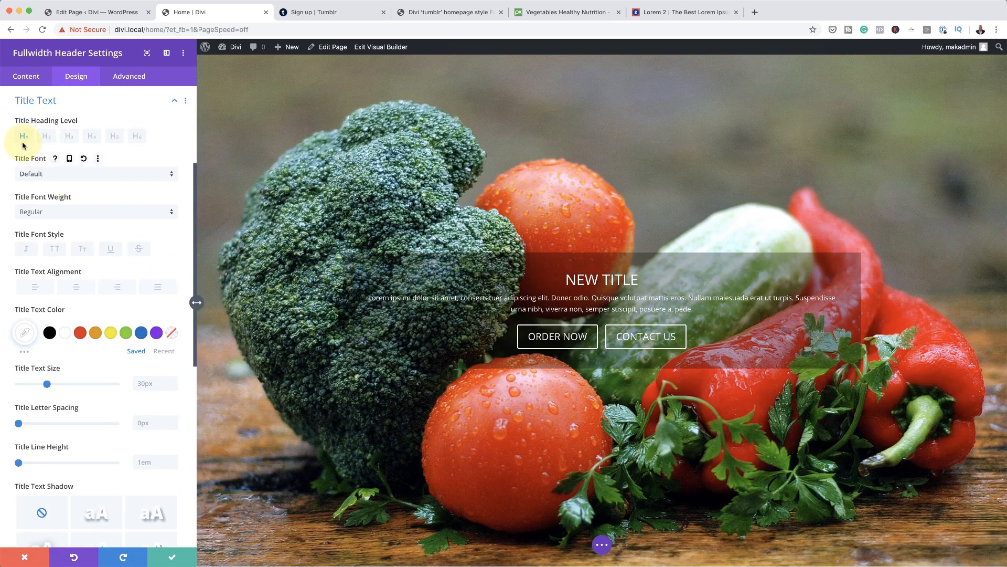
left_click(49, 177)
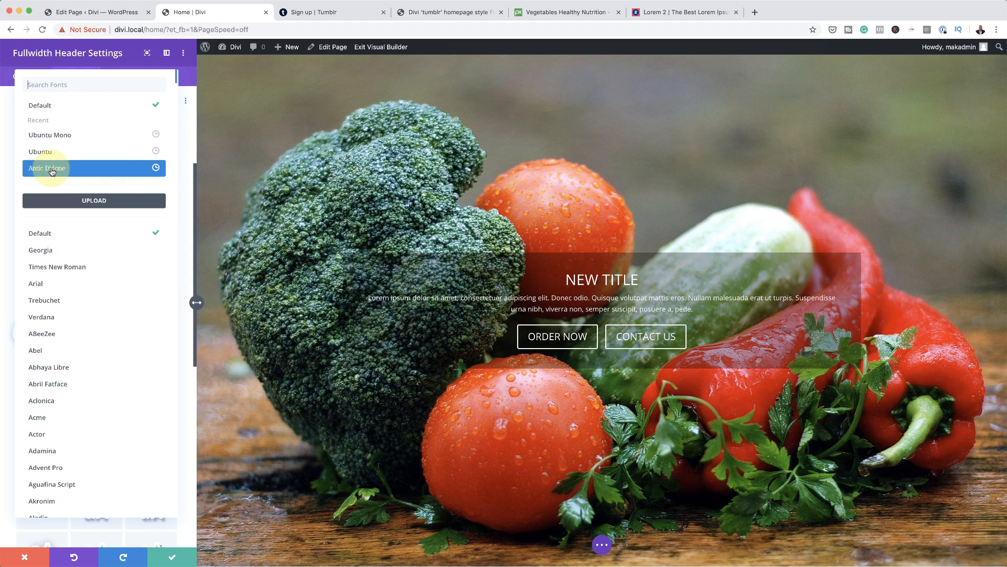
left_click(52, 170)
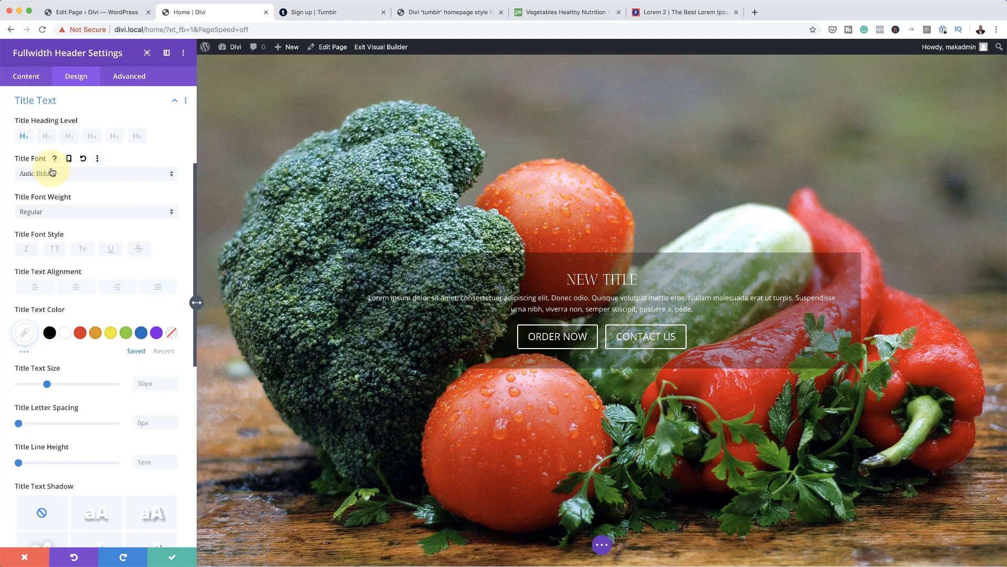
left_click(56, 250)
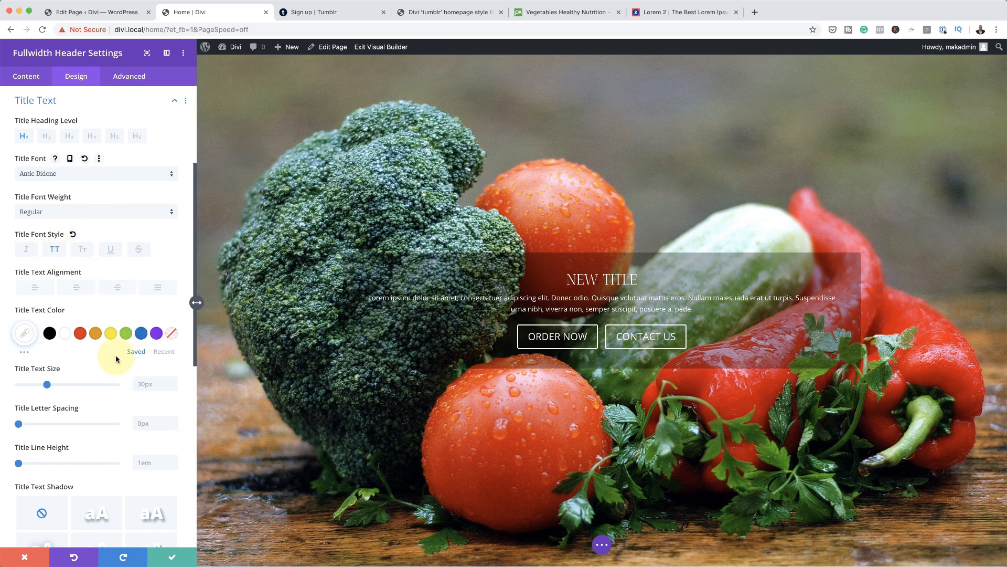
- Restyle the header title with bold weight, an 89px text size and the Ubuntu font
left_click(76, 212)
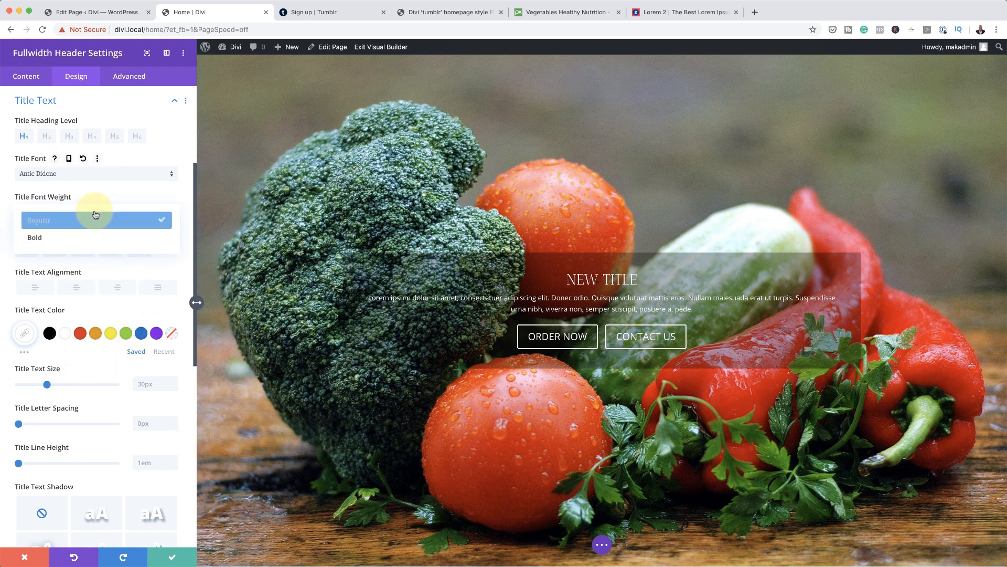
left_click(74, 234)
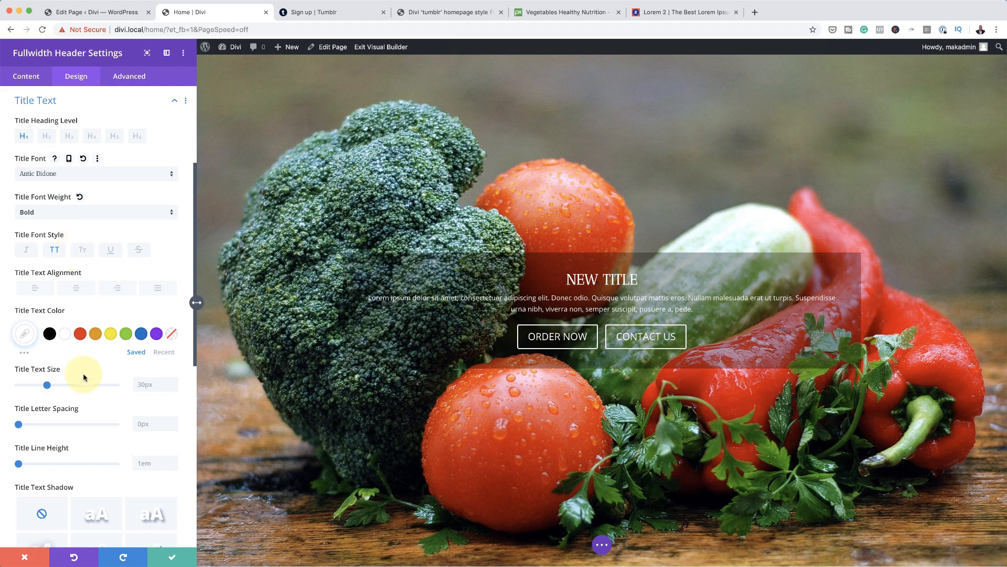
left_click_drag(46, 384, 104, 389)
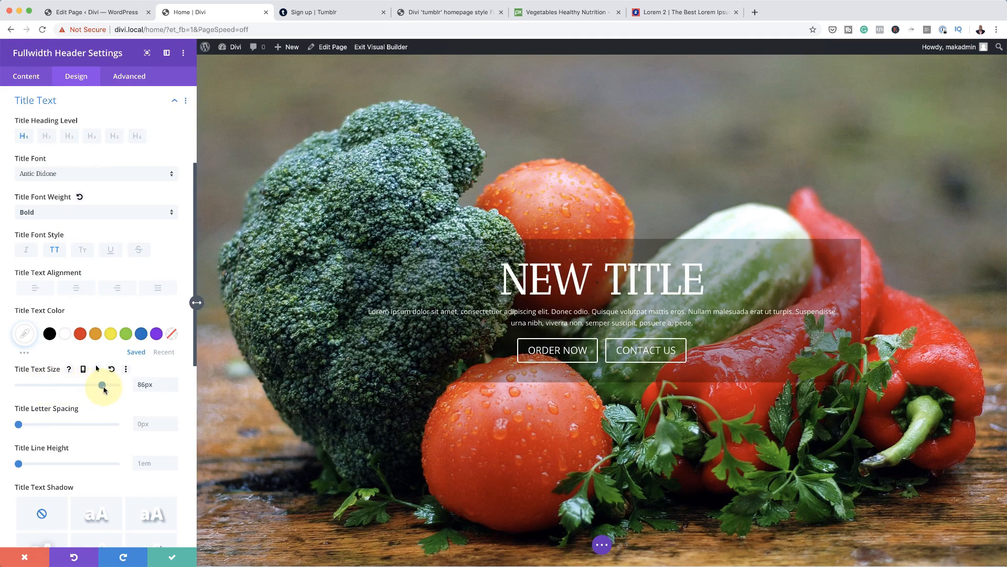
left_click(51, 174)
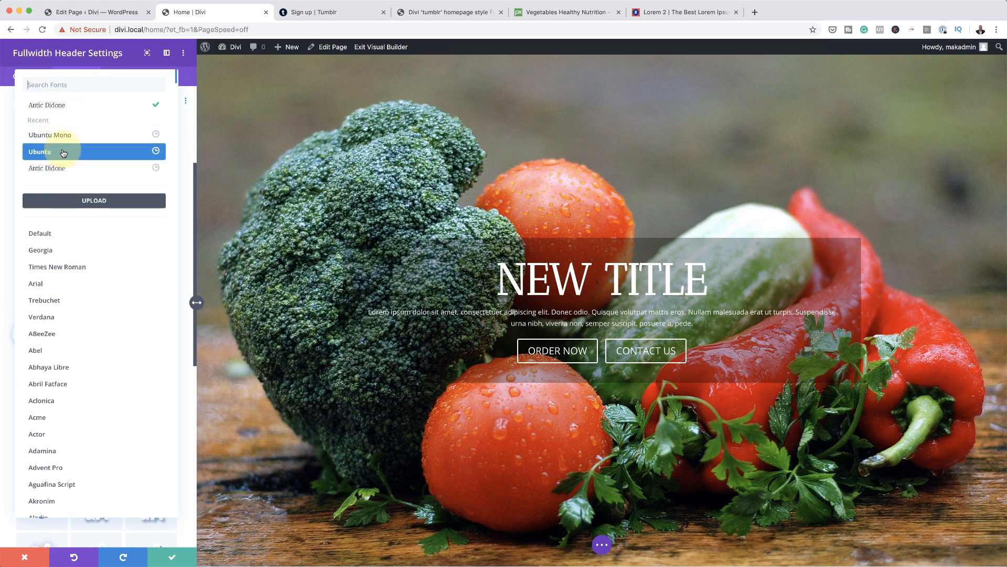
left_click(63, 152)
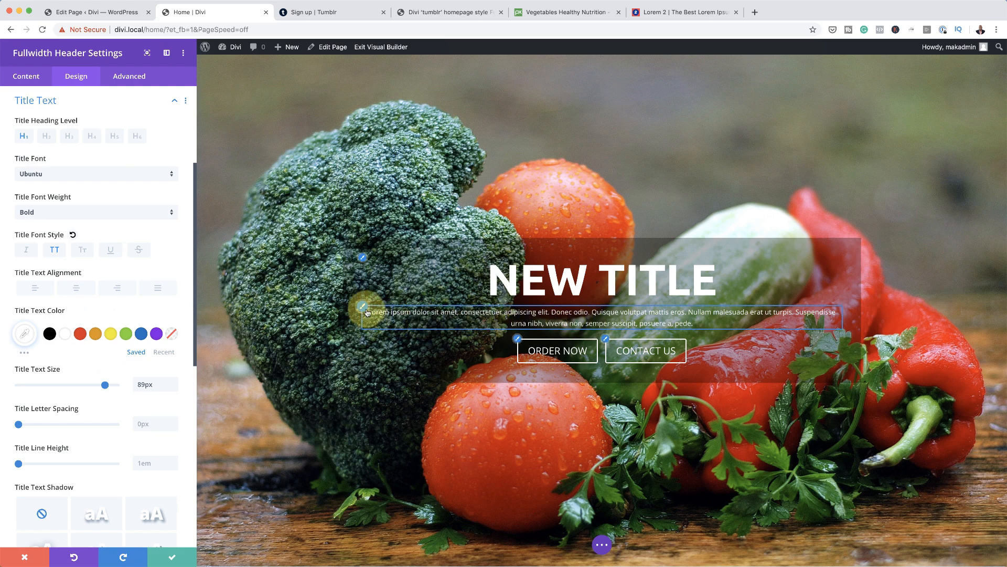
- Set the header's body text size to 24px and its line height to 1.8em
left_click(363, 311)
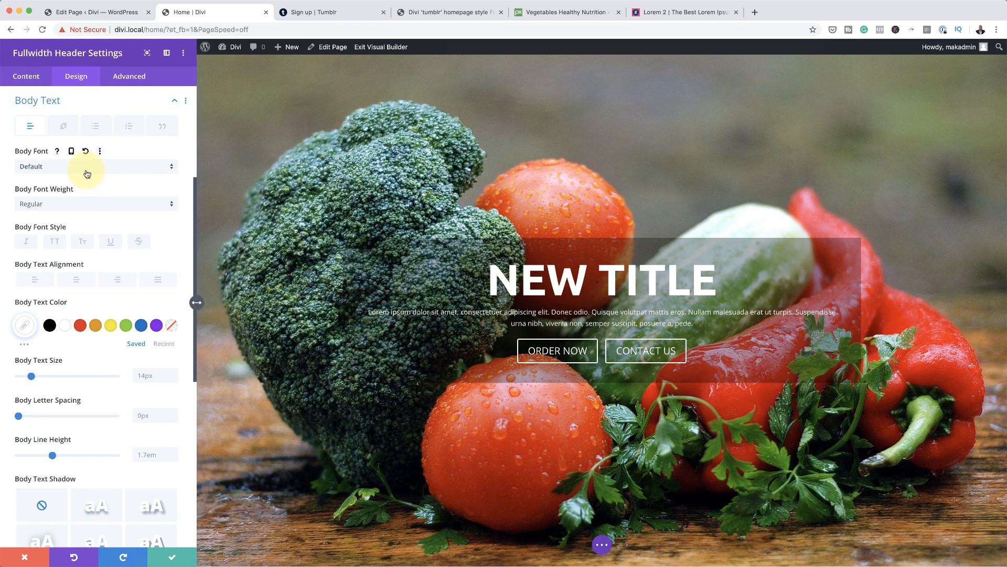
left_click_drag(32, 376, 42, 380)
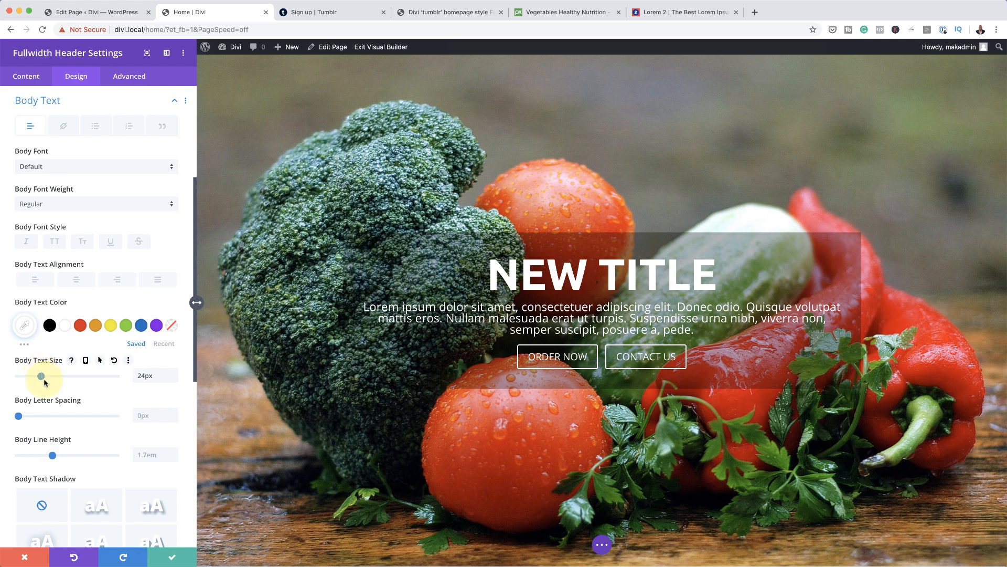
scroll(103, 444, "down", 1)
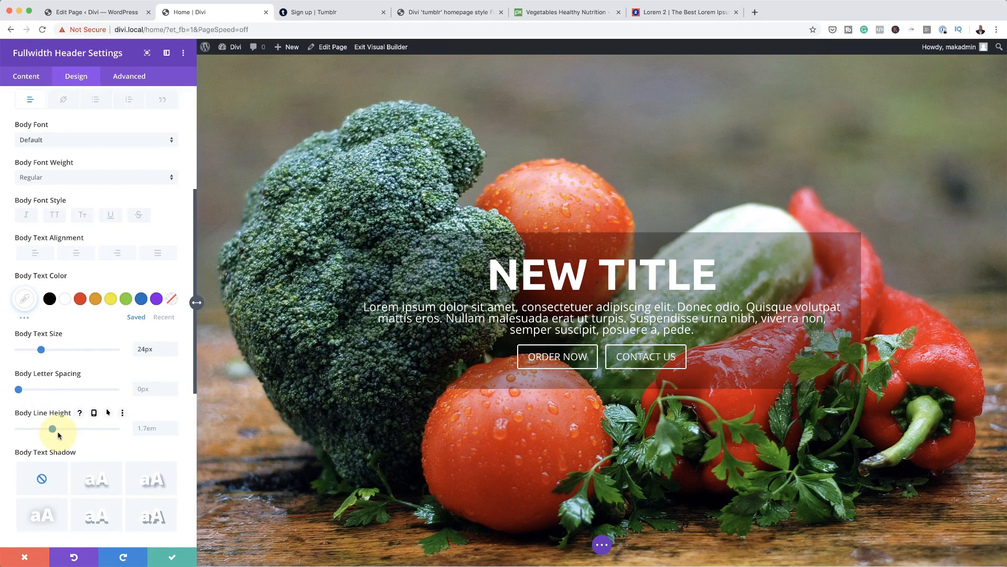
left_click_drag(54, 429, 59, 430)
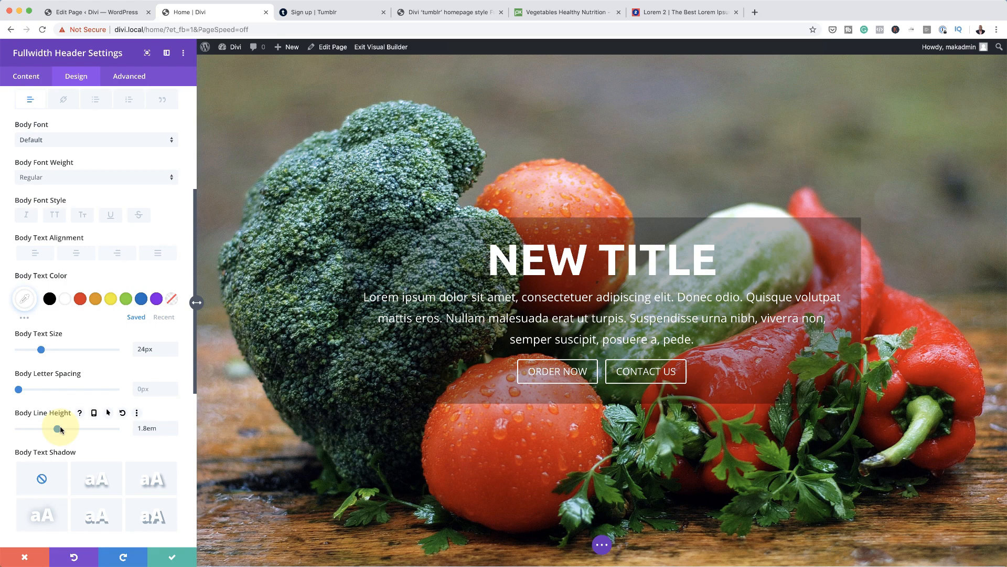
- Enable custom styles for the header's first button and set its text color to white
scroll(717, 360, "down", 6)
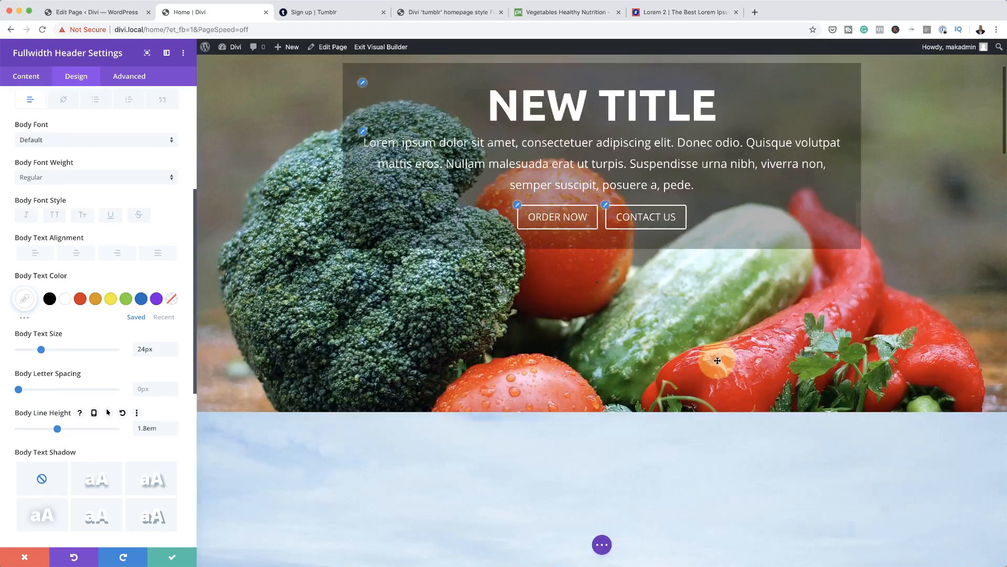
scroll(717, 360, "up", 6)
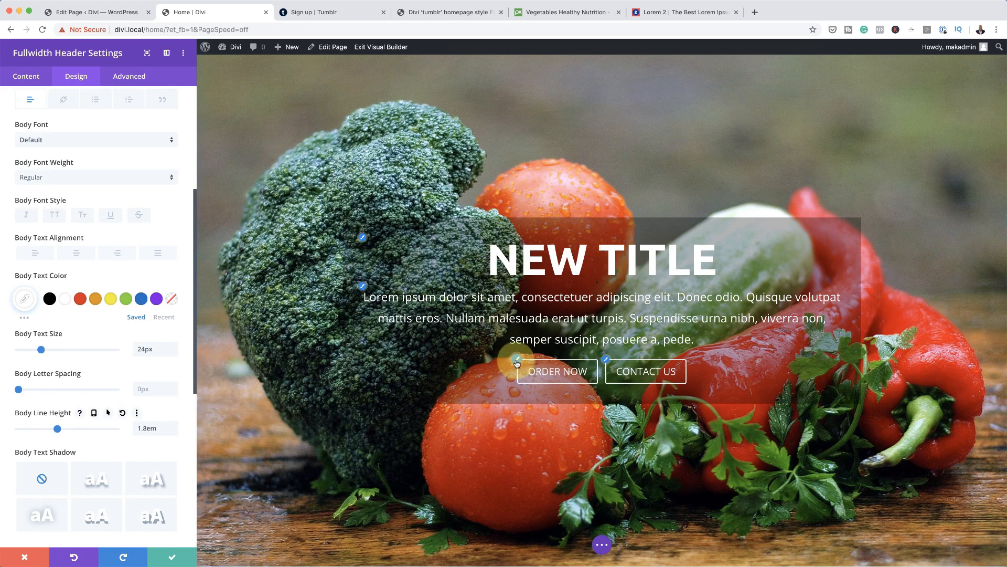
left_click(517, 361)
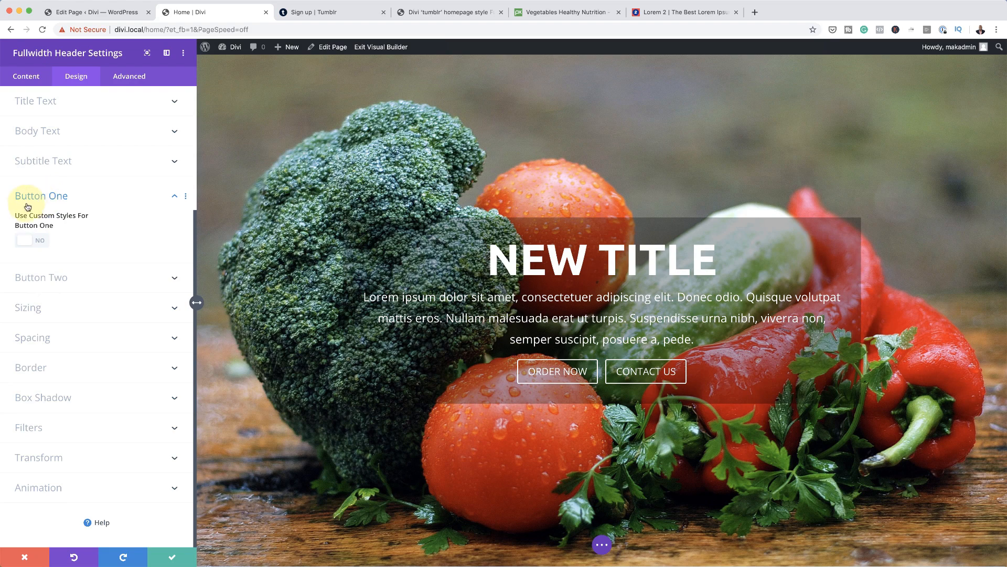
left_click(42, 242)
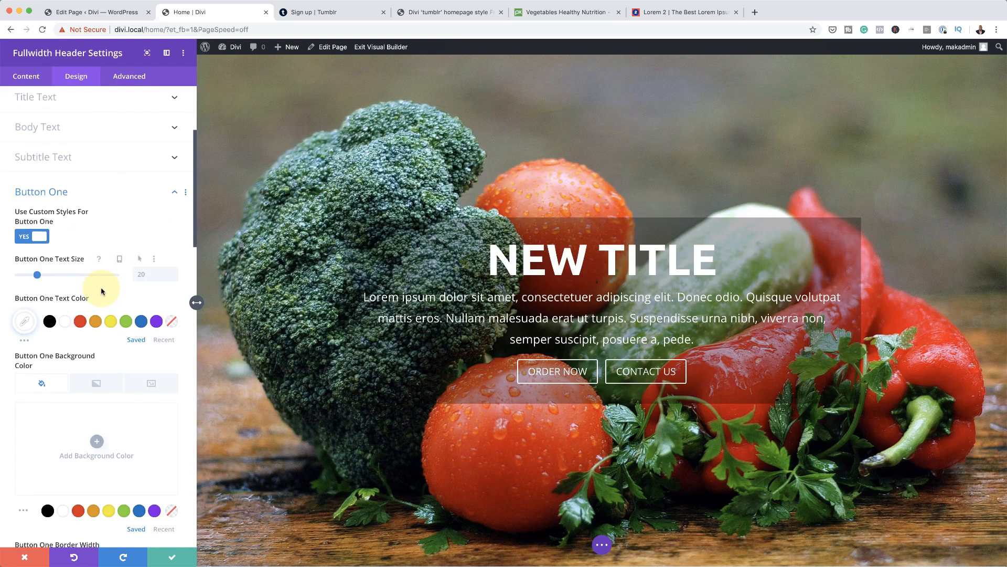
scroll(92, 293, "down", 1)
left_click(79, 320)
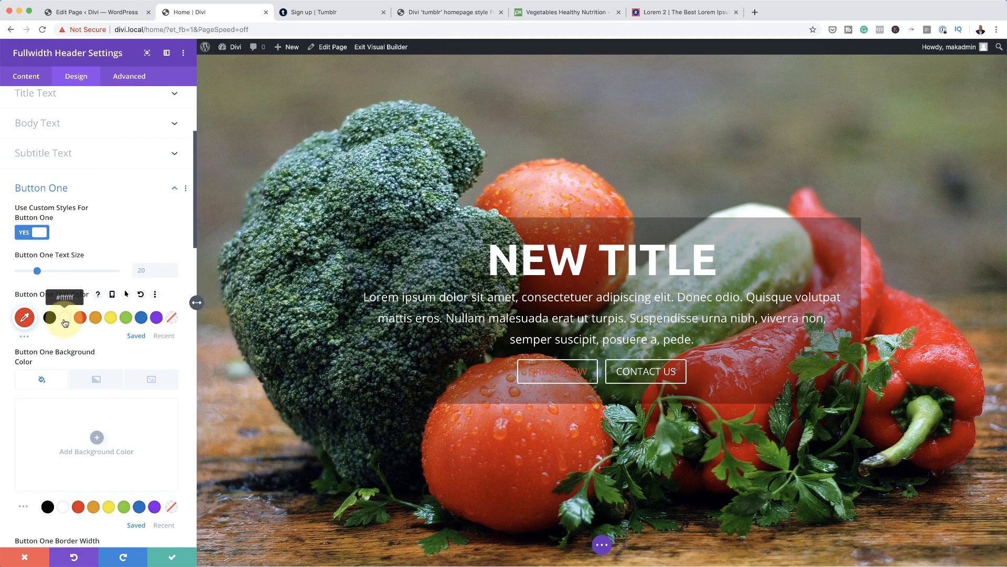
left_click(65, 323)
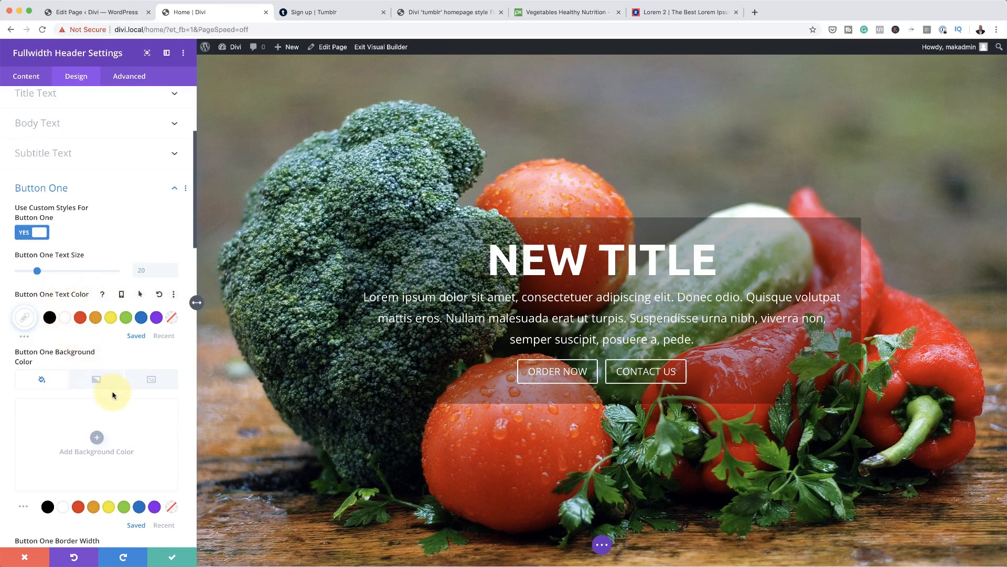
- Give the first button a red background color and darken it to a deep maroon
scroll(105, 391, "down", 3)
left_click(96, 371)
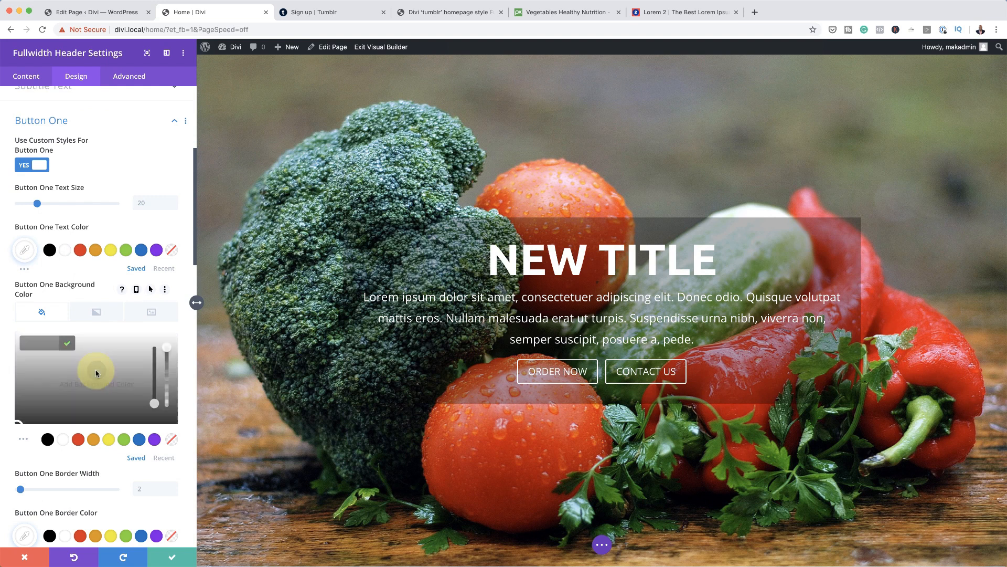
left_click(79, 440)
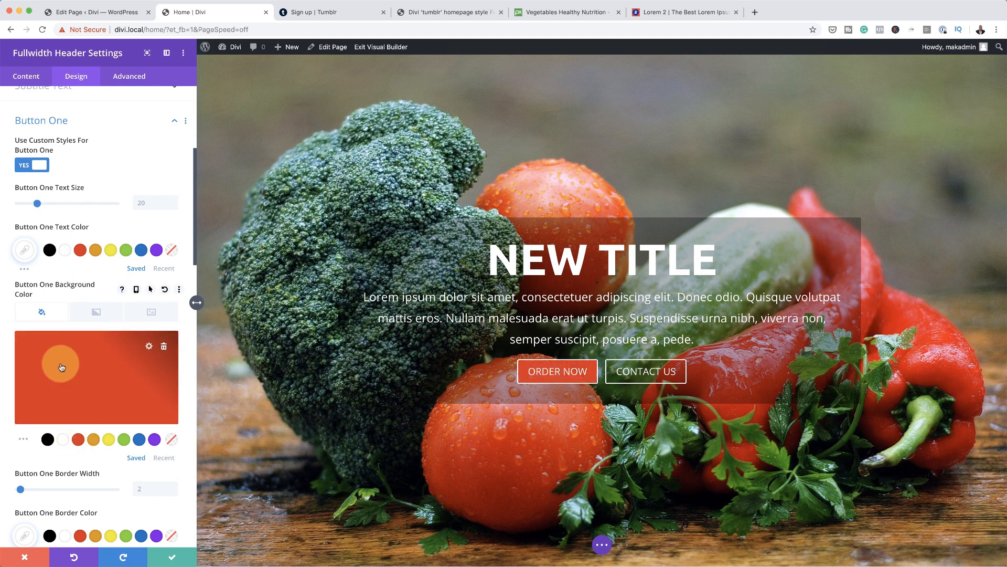
left_click(77, 367)
left_click_drag(19, 361, 16, 394)
scroll(124, 417, "down", 3)
scroll(123, 427, "down", 1)
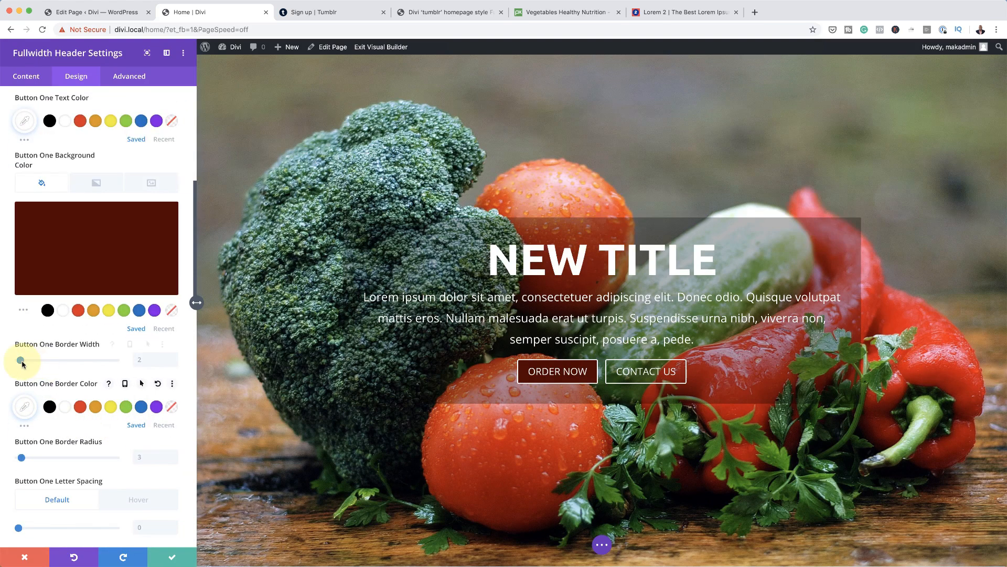
- Set the first button's border width to 0px and its font weight to Bold
left_click_drag(20, 360, 0, 364)
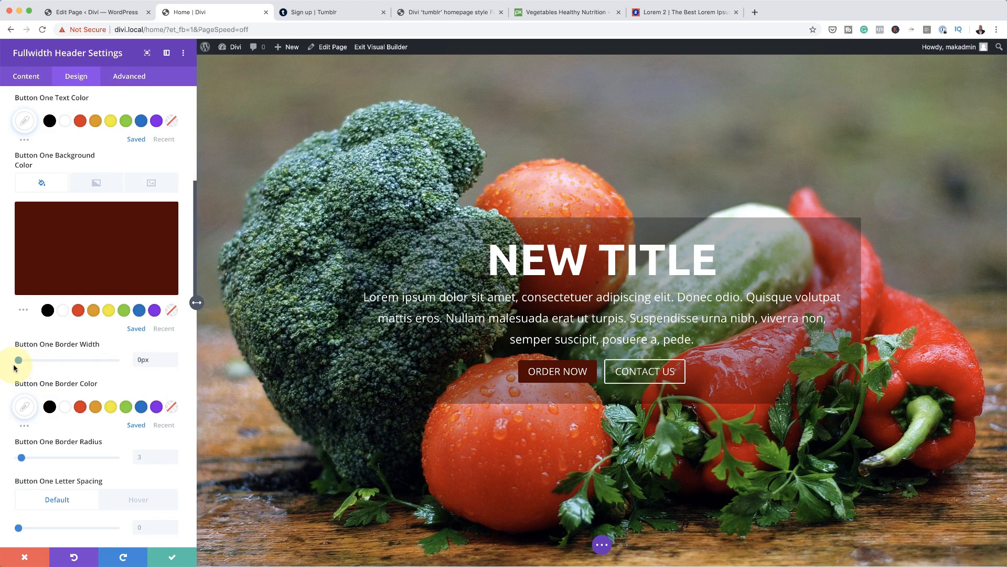
scroll(174, 451, "down", 2)
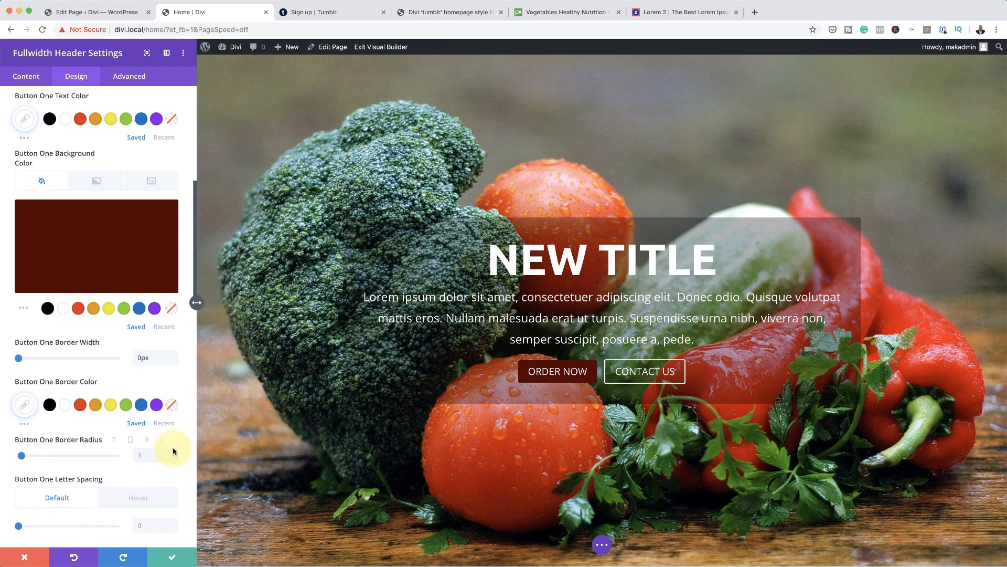
scroll(175, 451, "down", 4)
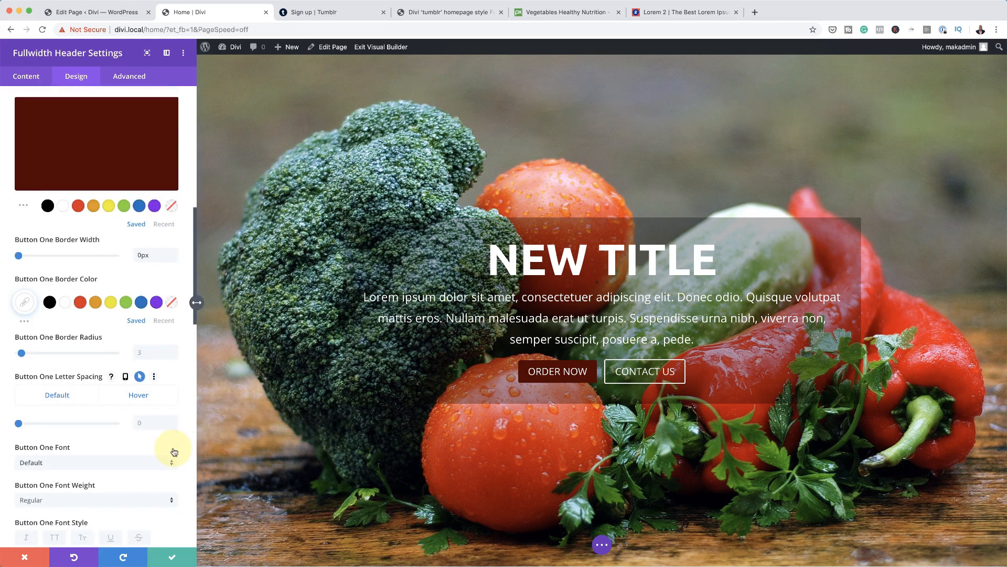
scroll(61, 483, "down", 2)
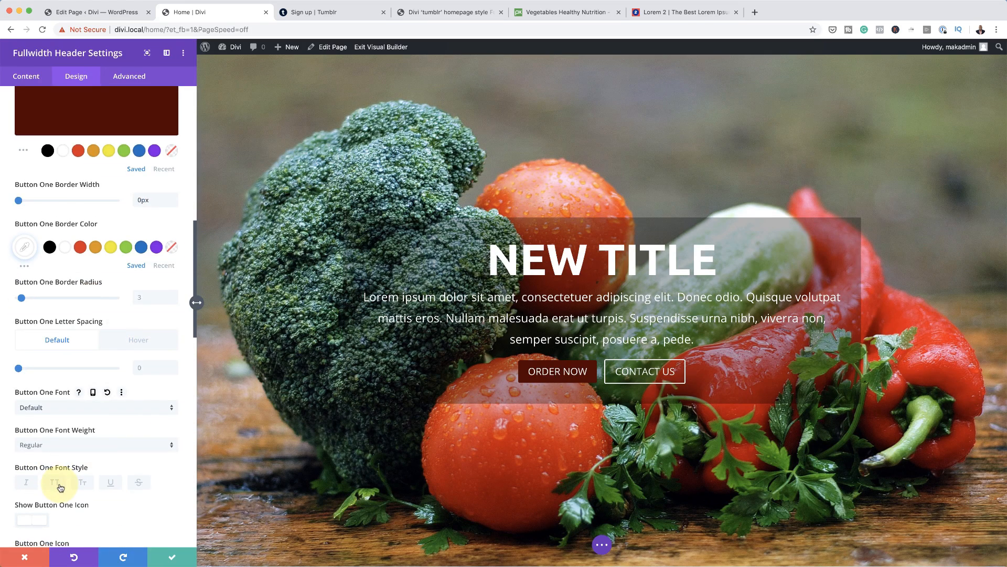
left_click(54, 414)
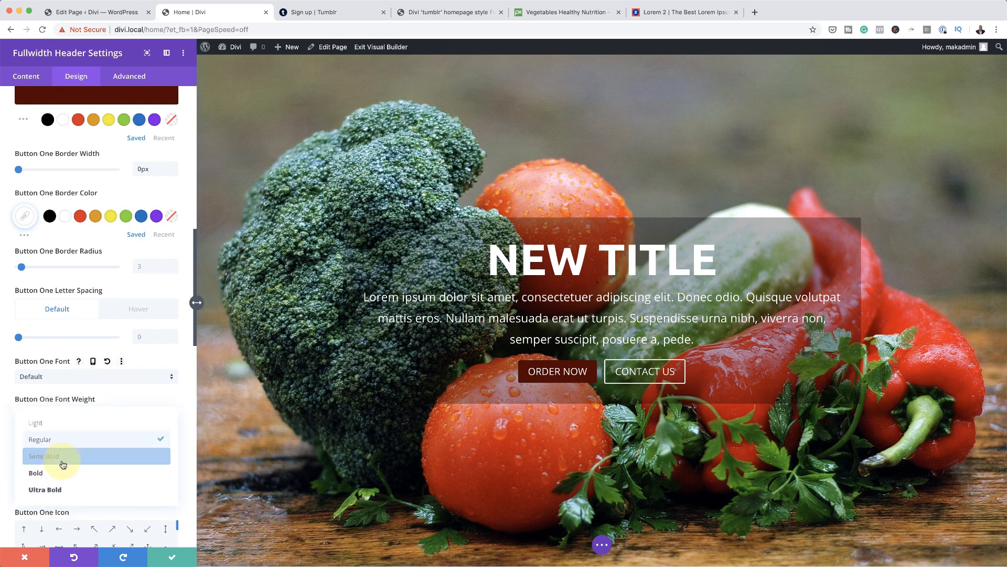
left_click(61, 480)
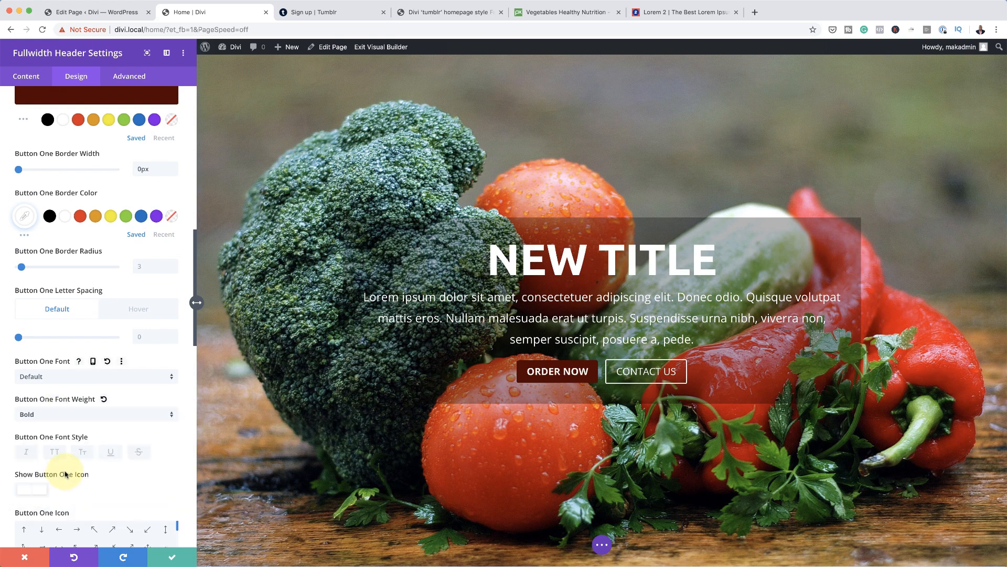
- Choose the shopping cart icon for the first button and preview it on the ORDER NOW button
scroll(65, 474, "down", 4)
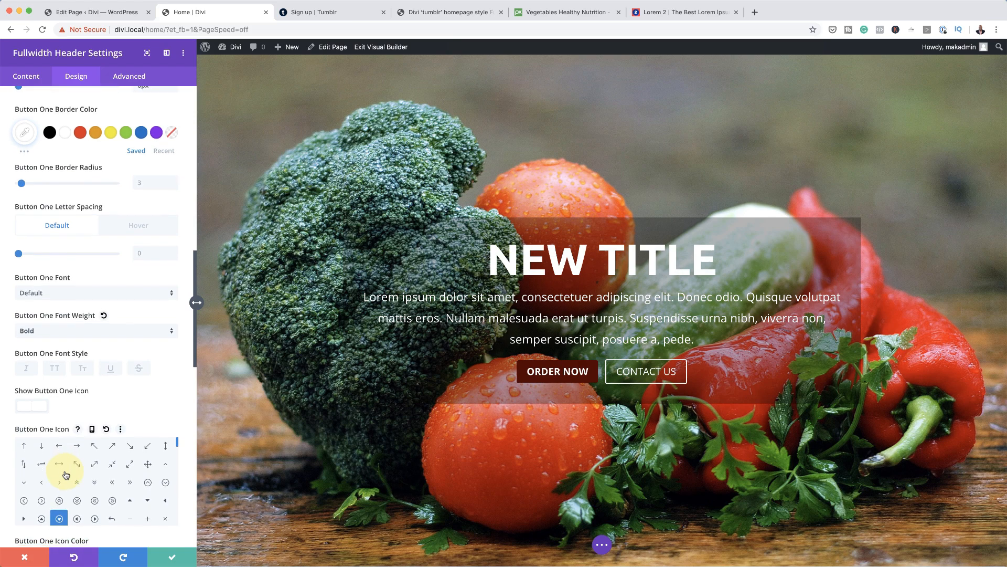
scroll(65, 475, "down", 4)
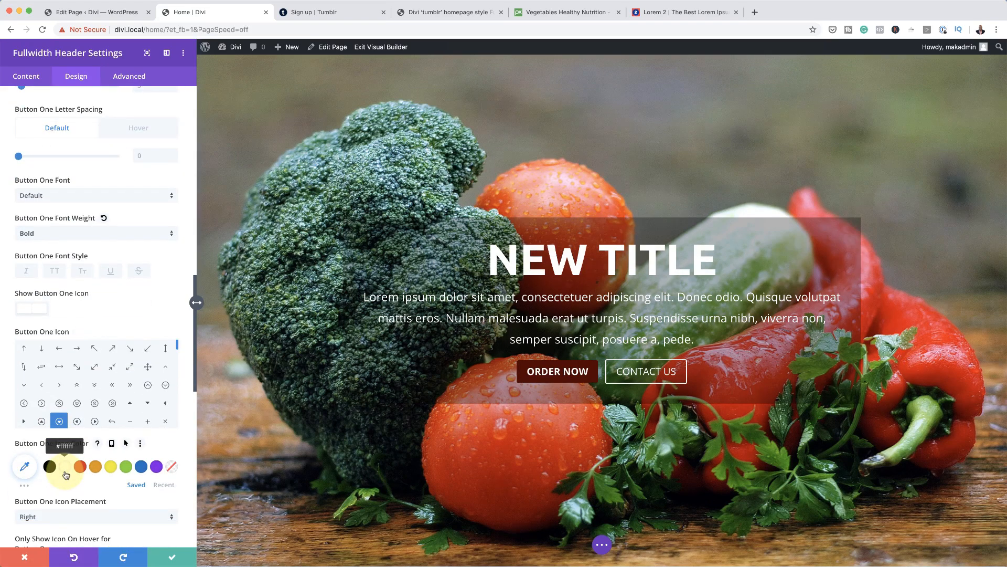
scroll(65, 474, "down", 2)
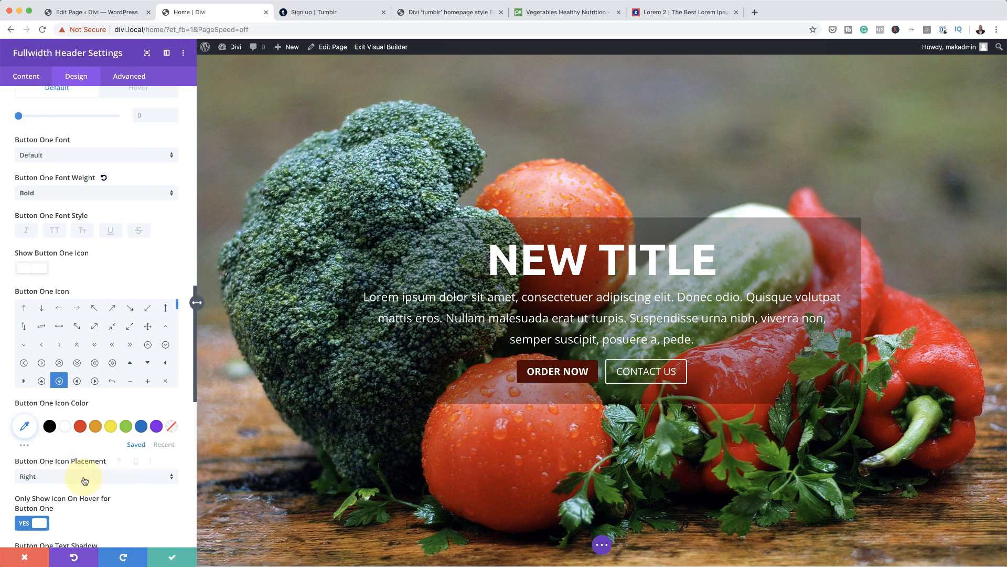
left_click(65, 378)
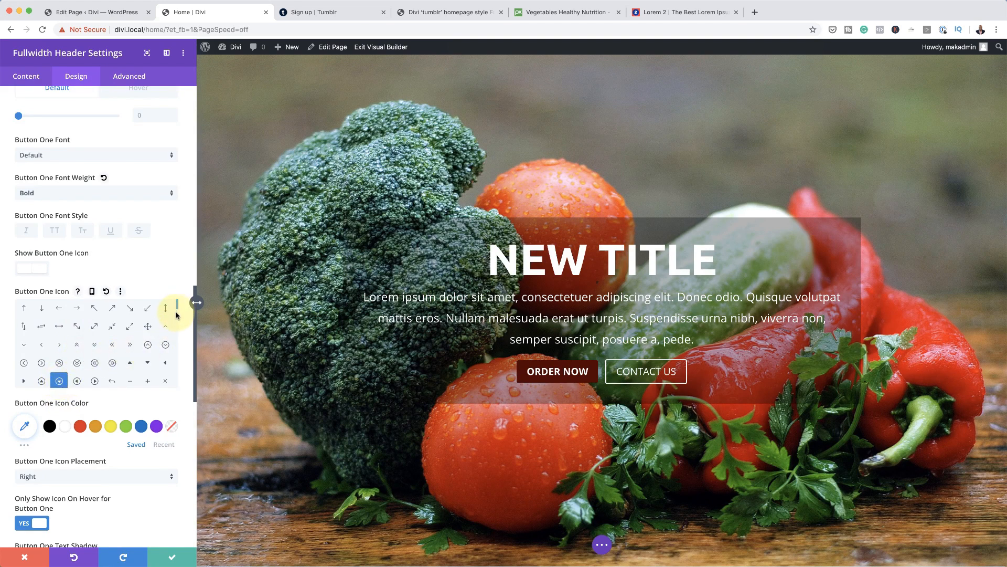
left_click_drag(176, 310, 179, 326)
left_click(131, 369)
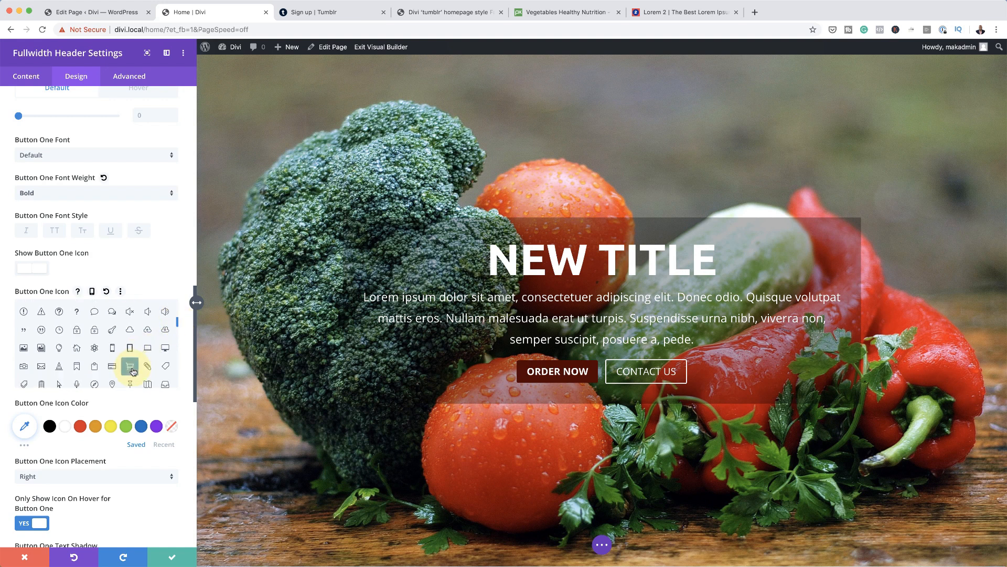
scroll(103, 417, "down", 1)
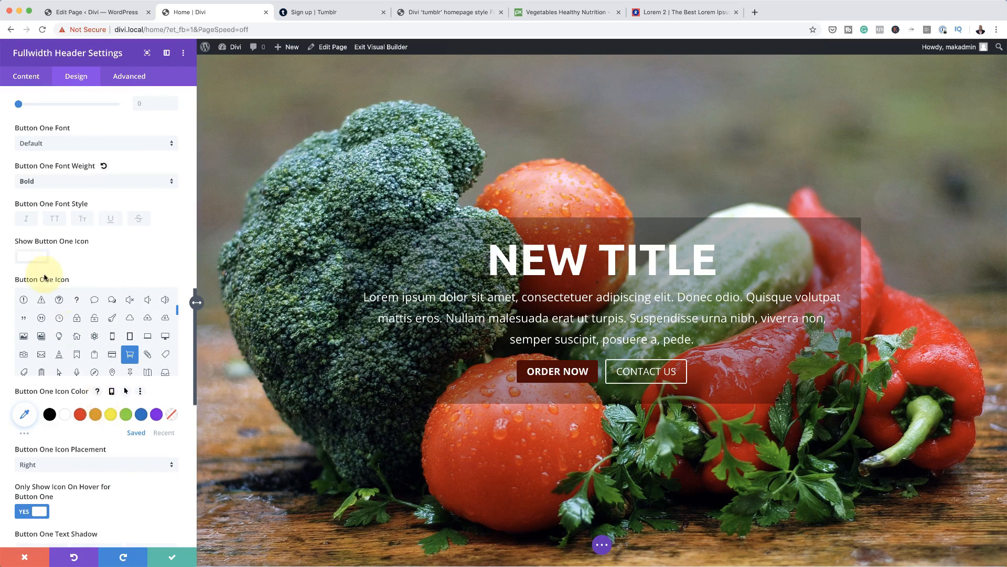
left_click(41, 258)
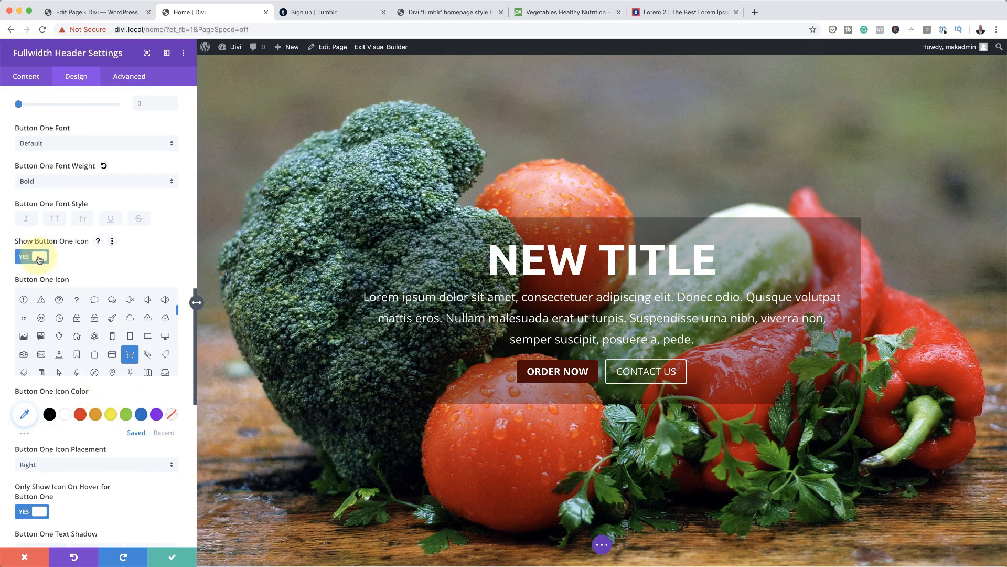
left_click(41, 259)
left_click(41, 259)
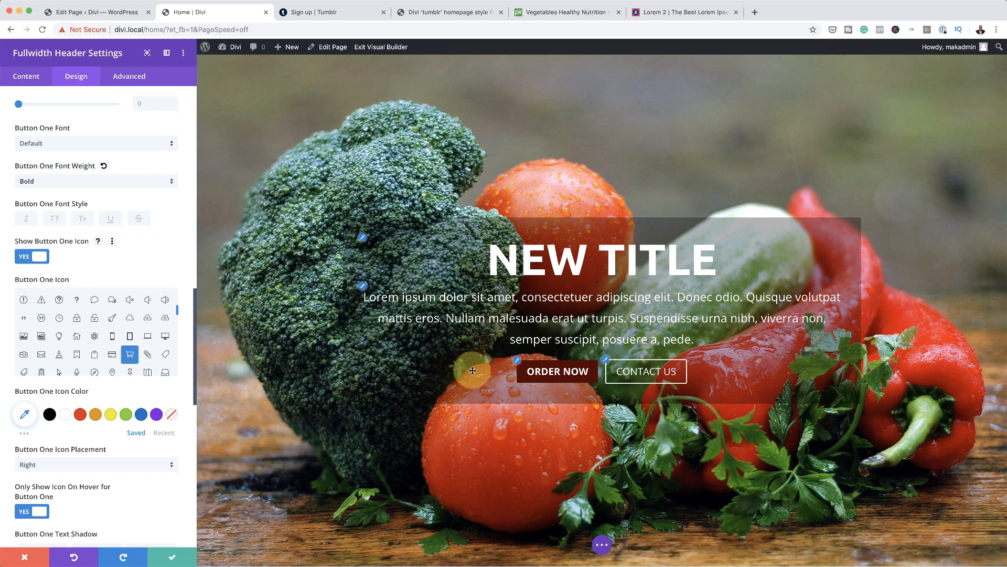
mouse_move(547, 378)
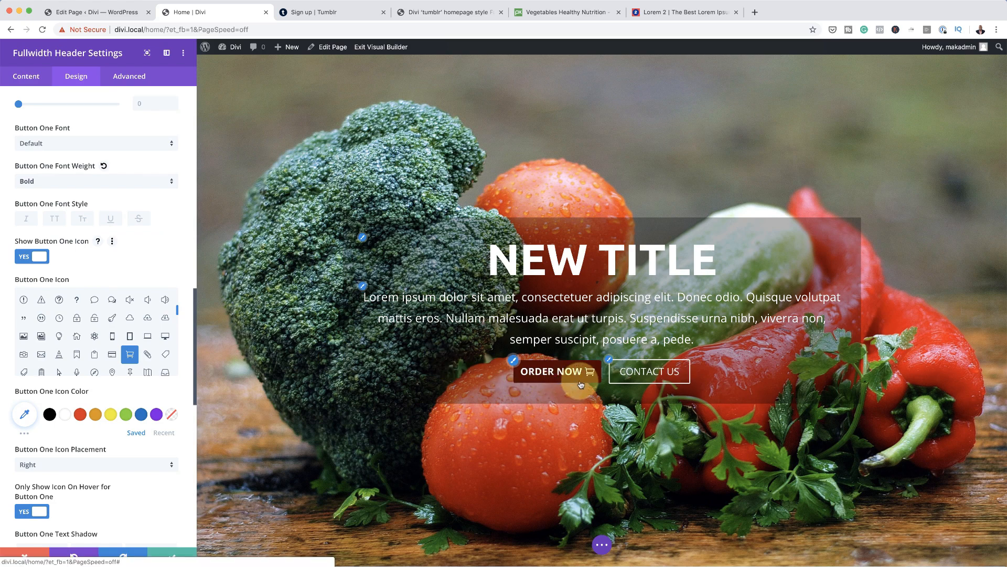
- Turn off the first button's icon and look through its text shadow, margin, padding and box shadow settings
left_click(24, 260)
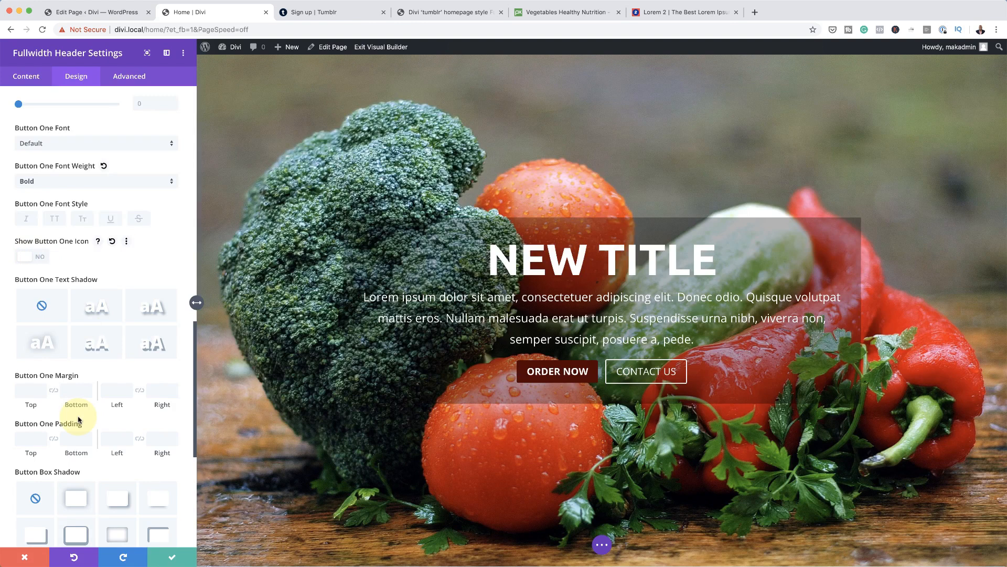
scroll(79, 420, "down", 2)
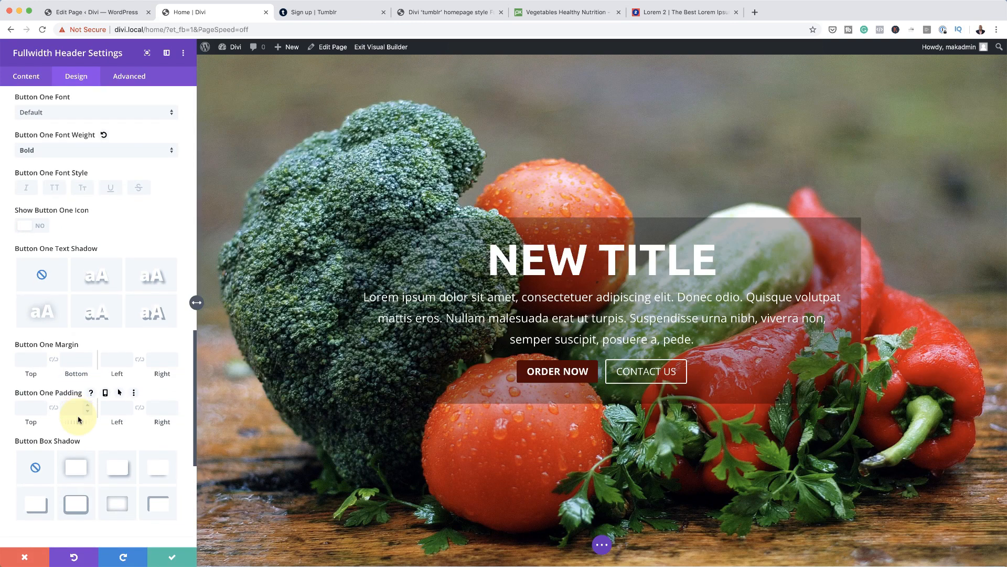
scroll(79, 420, "down", 5)
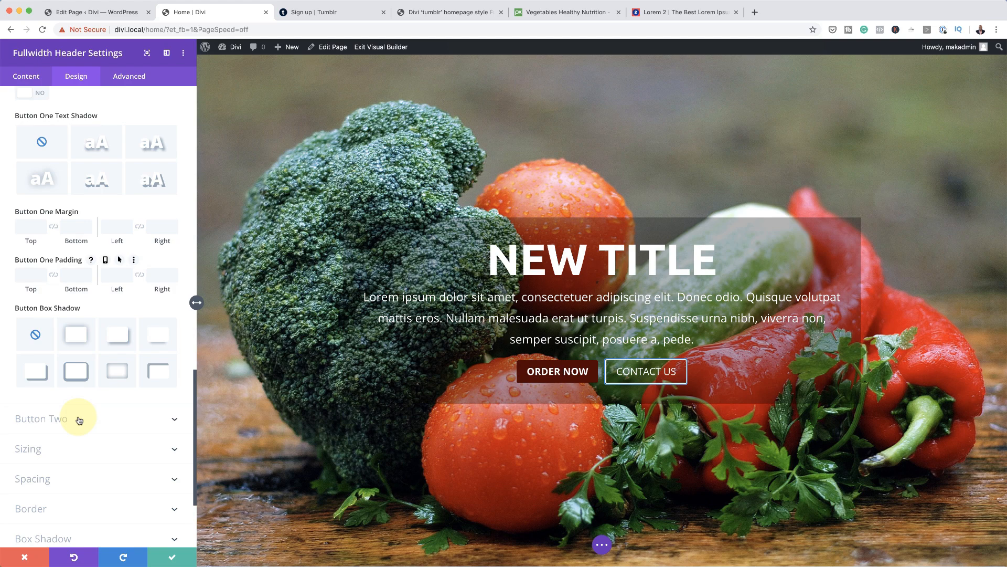
scroll(79, 419, "up", 2)
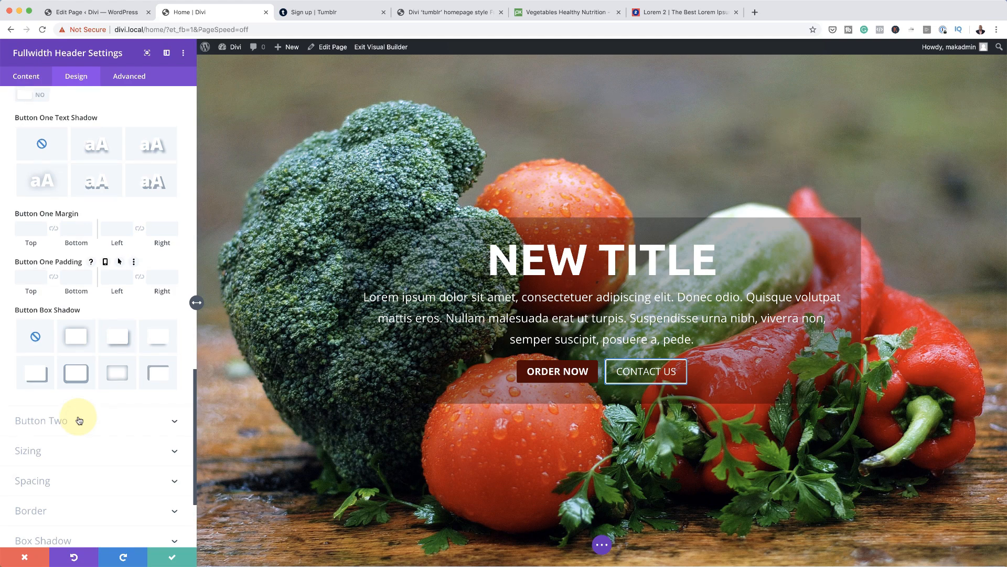
scroll(79, 420, "up", 5)
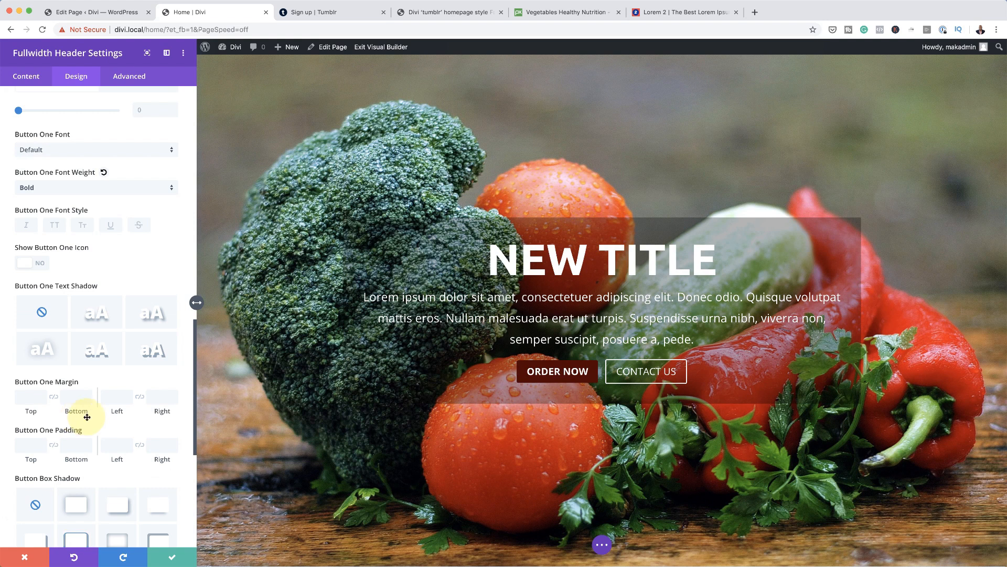
scroll(163, 387, "down", 2)
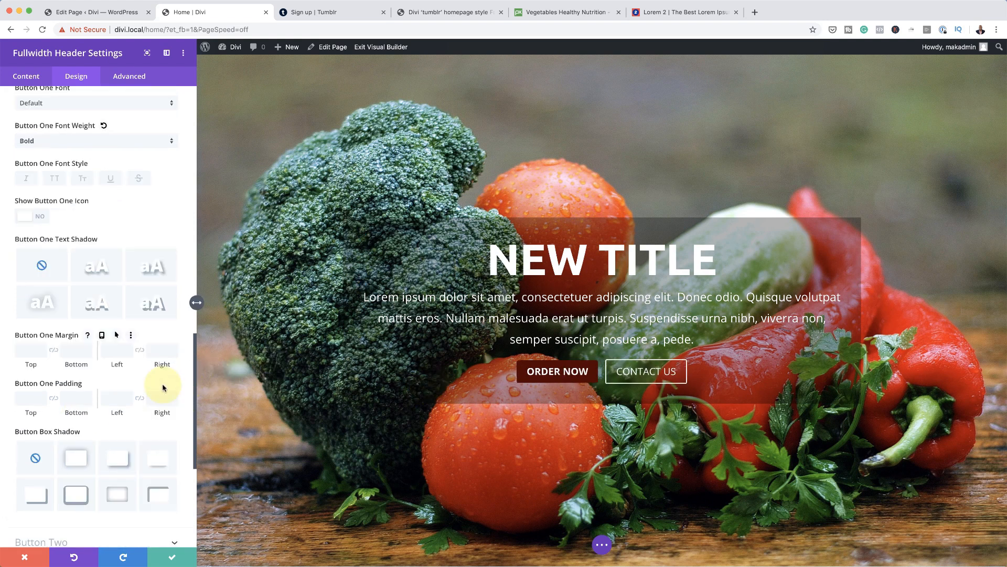
scroll(163, 388, "down", 7)
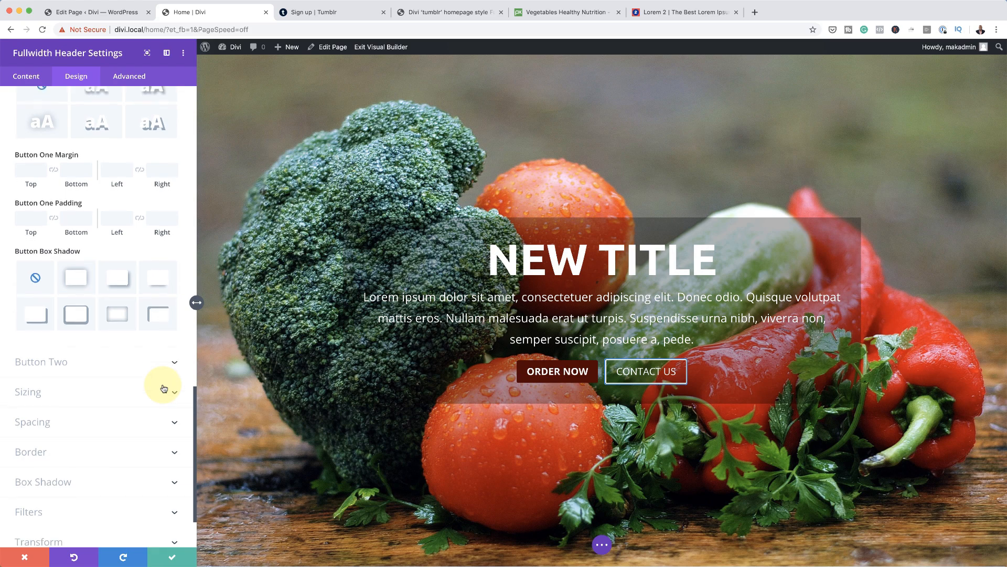
scroll(163, 387, "down", 1)
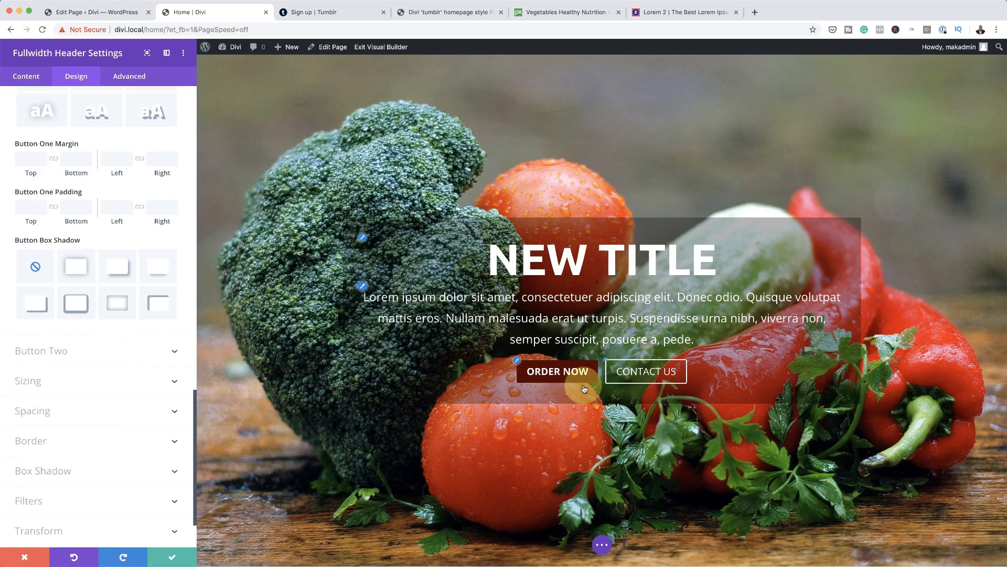
- Enable custom styles for the header's second button, CONTACT US, and set its text color to white
left_click(607, 363)
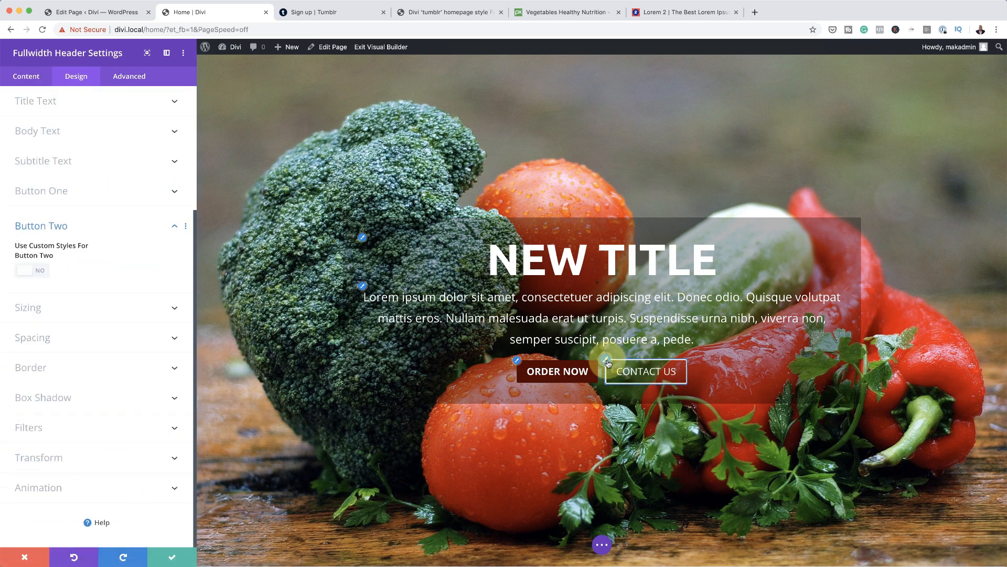
left_click(39, 273)
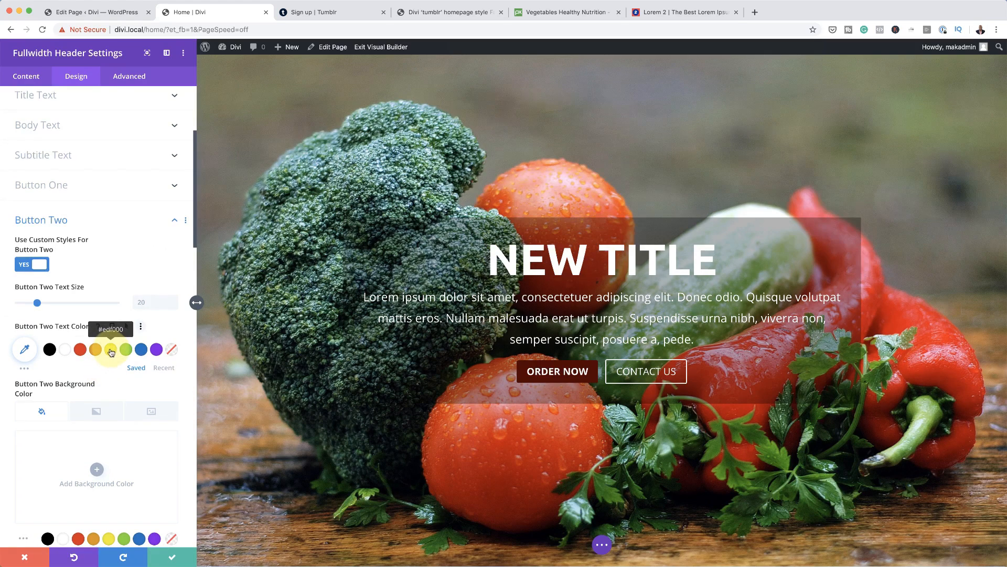
scroll(103, 442, "down", 1)
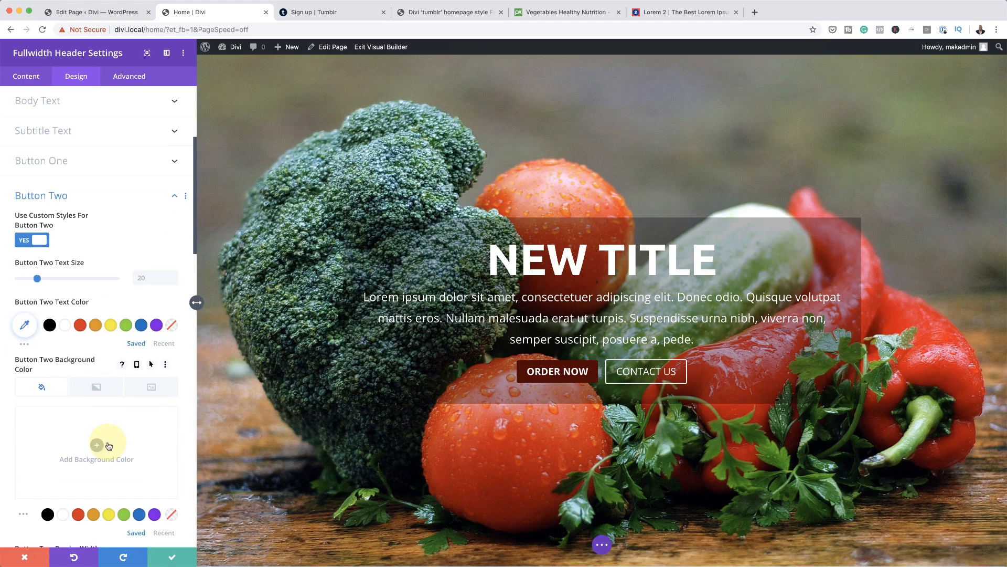
left_click(65, 316)
- Give the CONTACT US button an orange background color
scroll(126, 409, "down", 2)
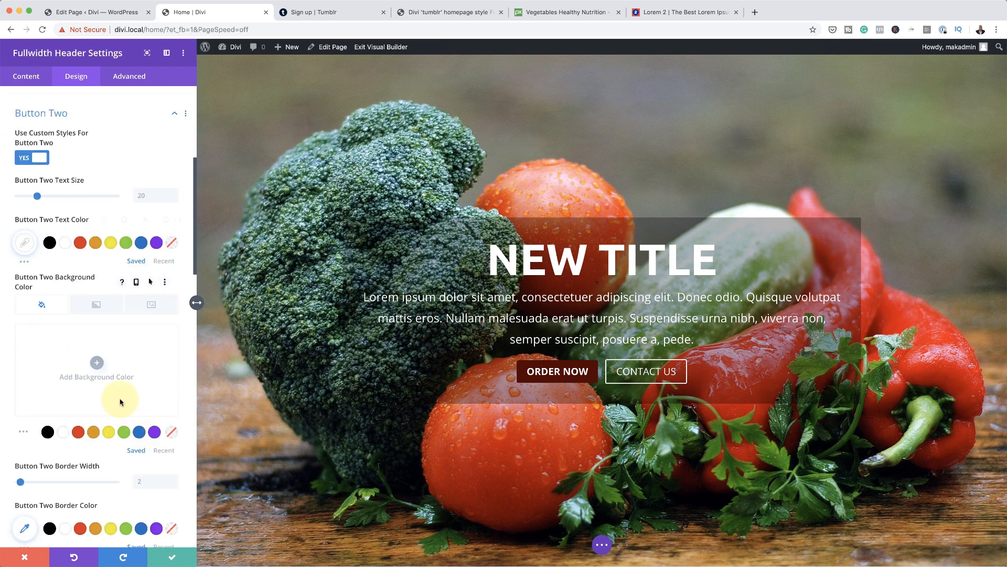
left_click(95, 363)
left_click(108, 431)
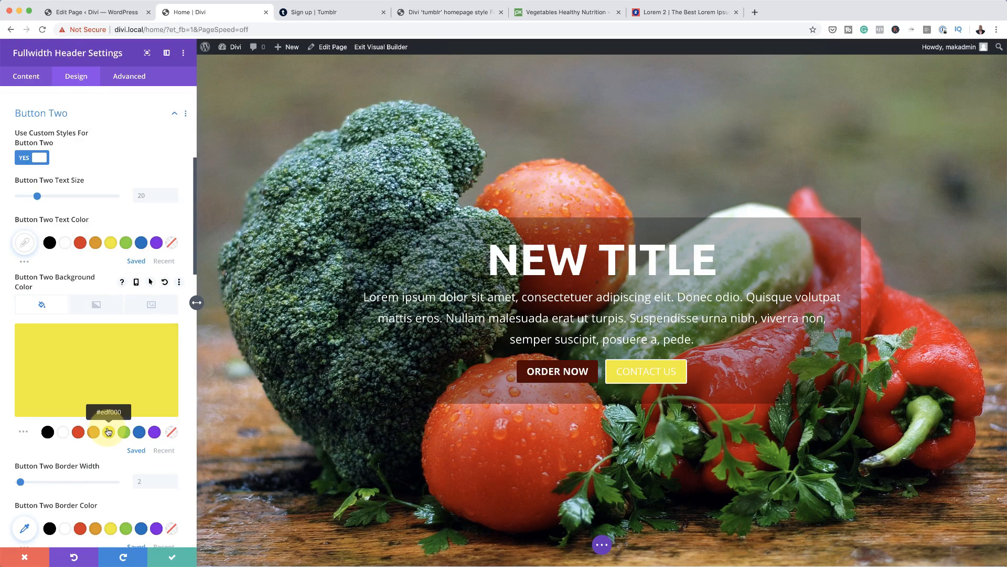
left_click(94, 432)
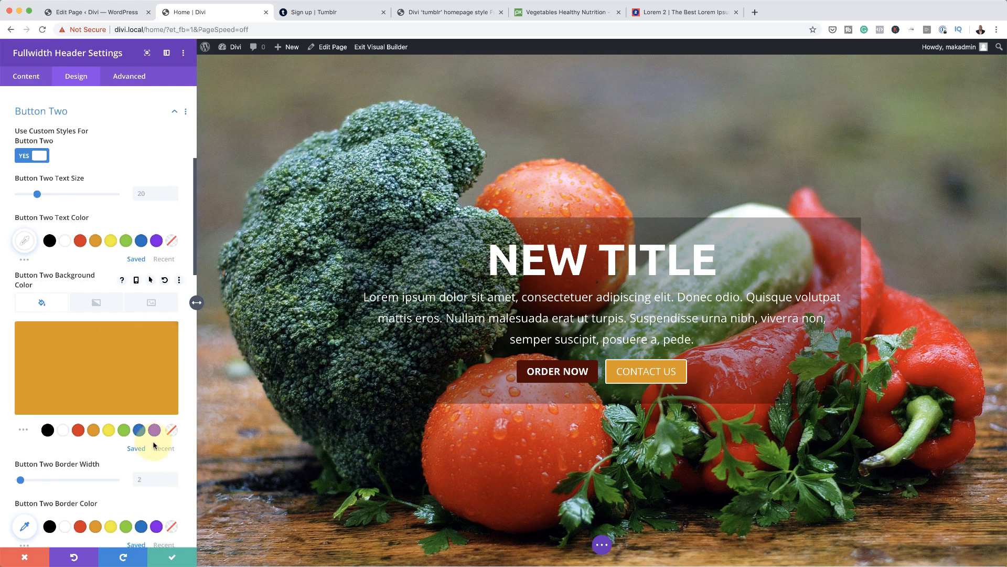
- Set the second button's border width to 0px and its font weight to Bold
scroll(154, 446, "down", 2)
scroll(154, 446, "down", 3)
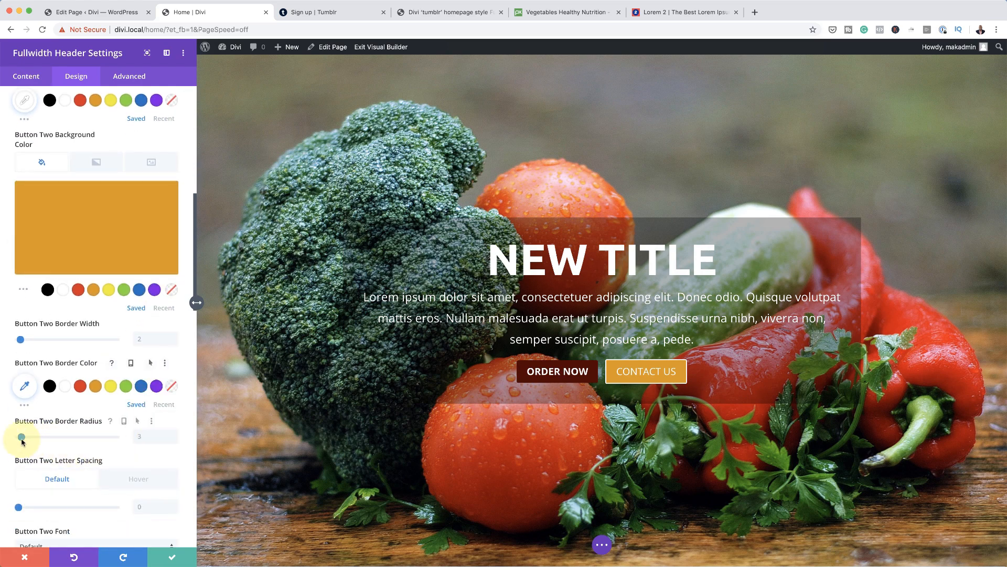
scroll(99, 445, "down", 1)
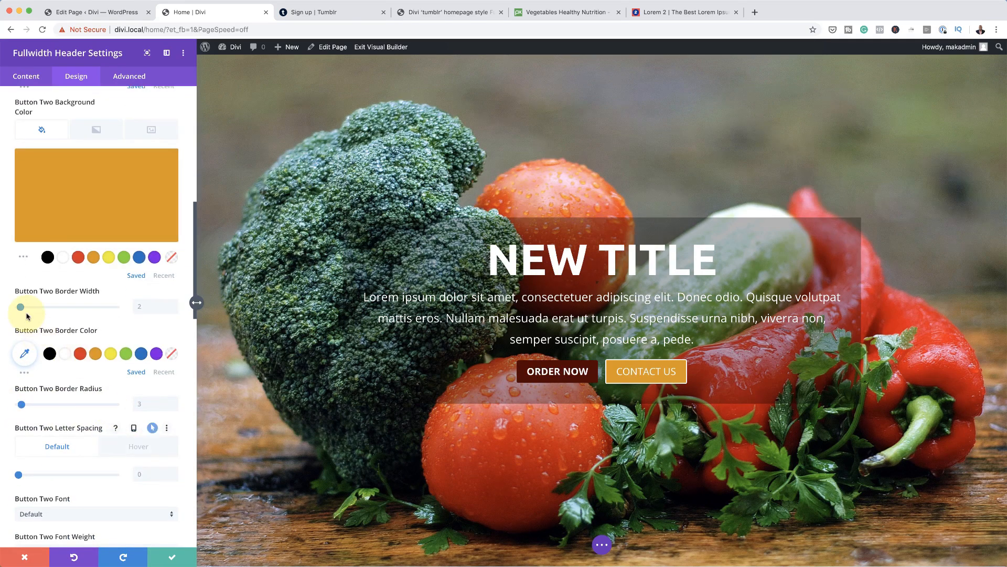
left_click_drag(13, 309, 5, 310)
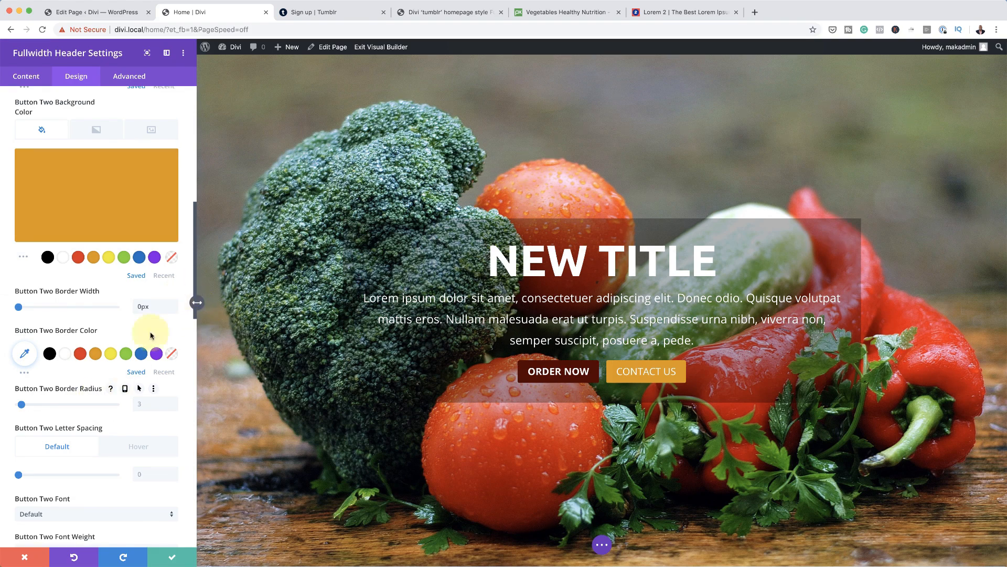
scroll(94, 471, "down", 2)
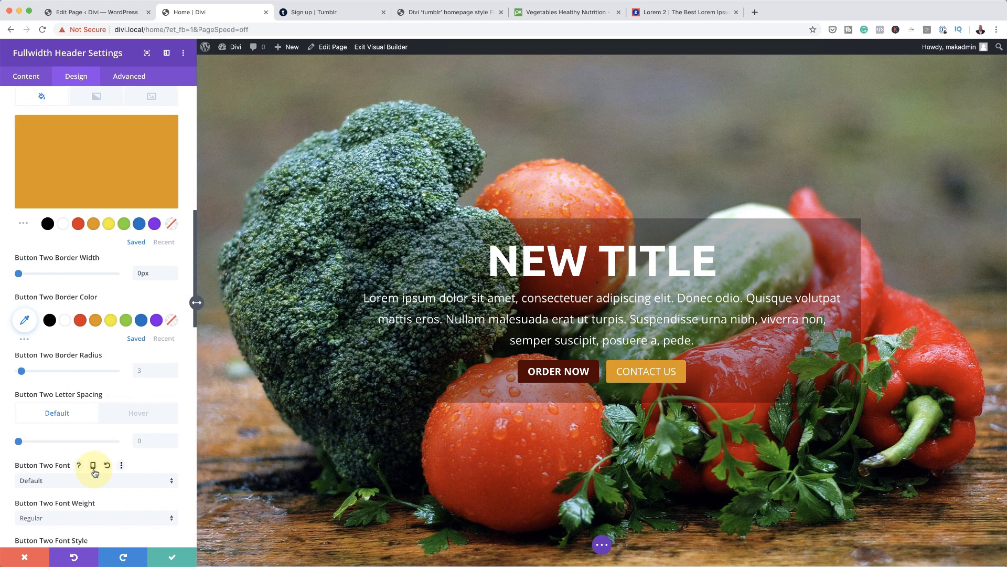
scroll(95, 472, "down", 2)
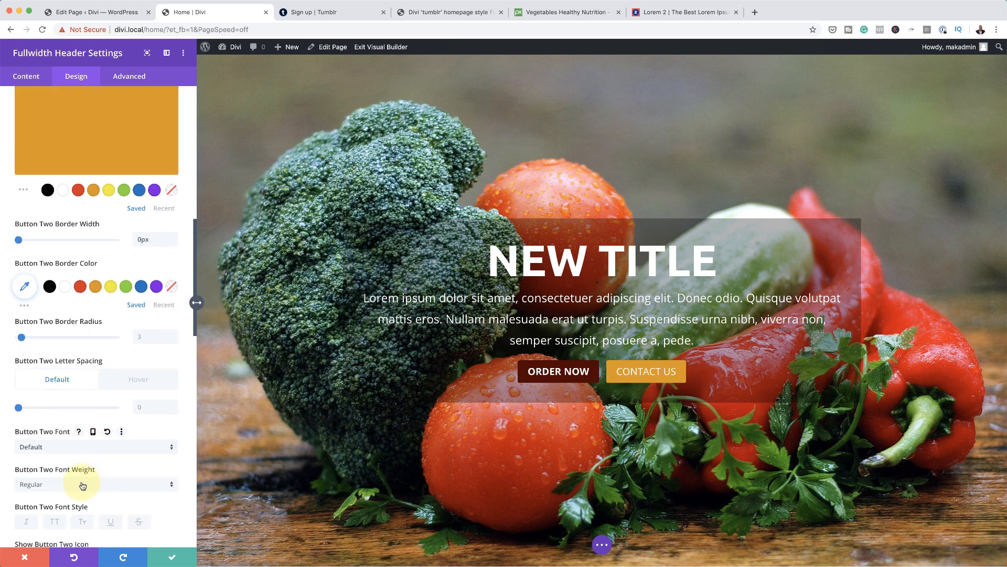
left_click(77, 488)
left_click(60, 482)
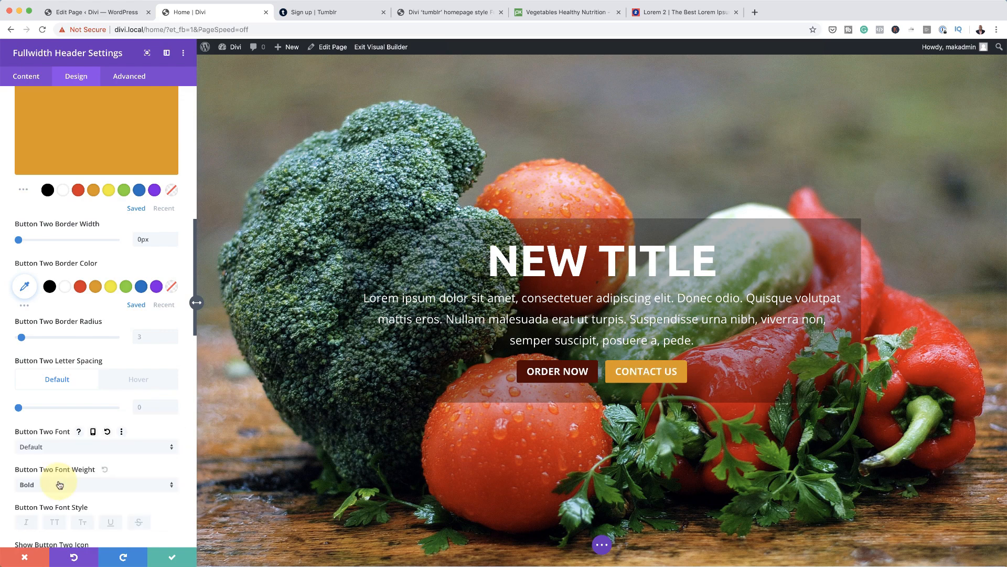
- Set the first header's body text font weight to Semi Bold and save the module settings
scroll(81, 478, "down", 2)
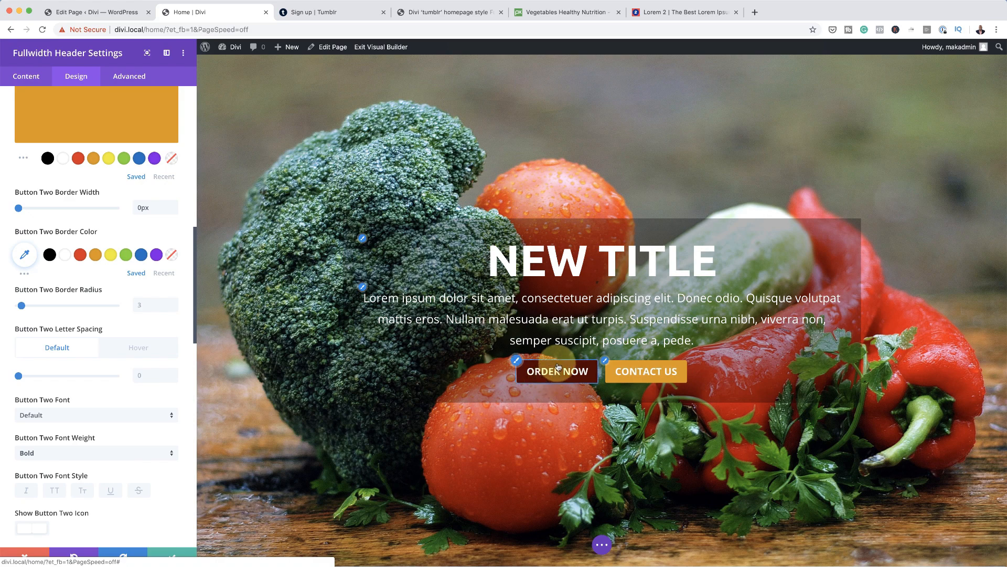
scroll(74, 441, "down", 2)
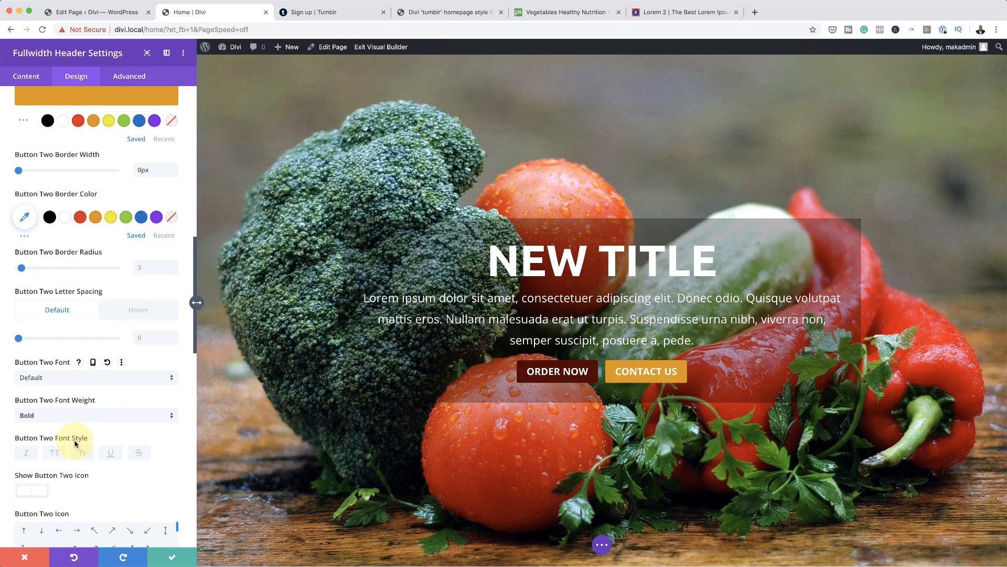
scroll(75, 443, "down", 5)
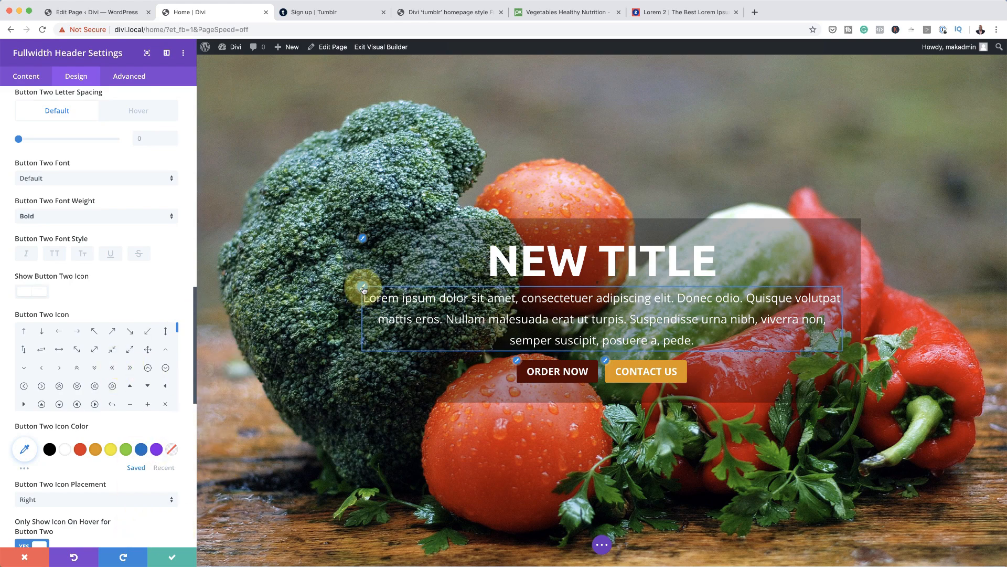
left_click(363, 288)
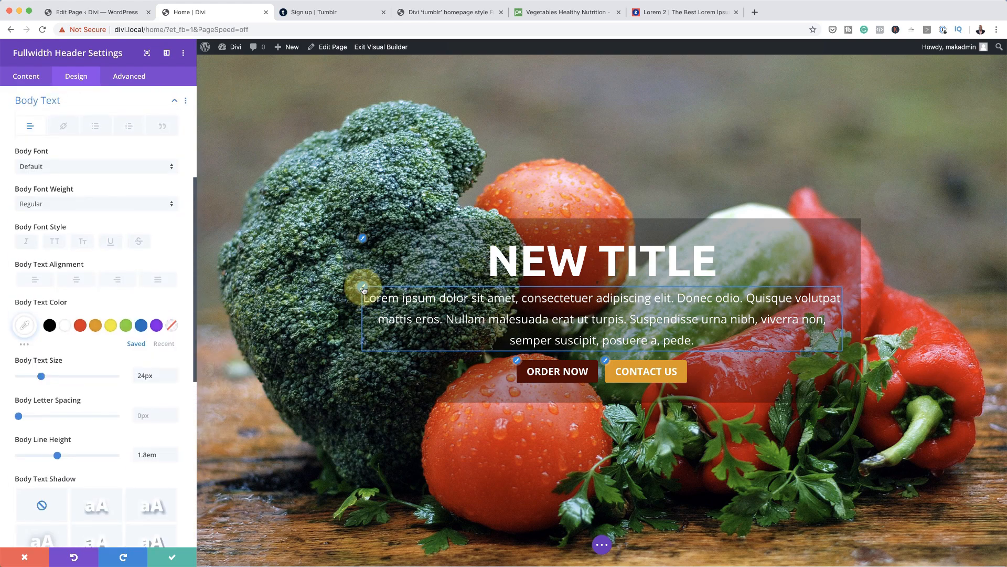
left_click(99, 204)
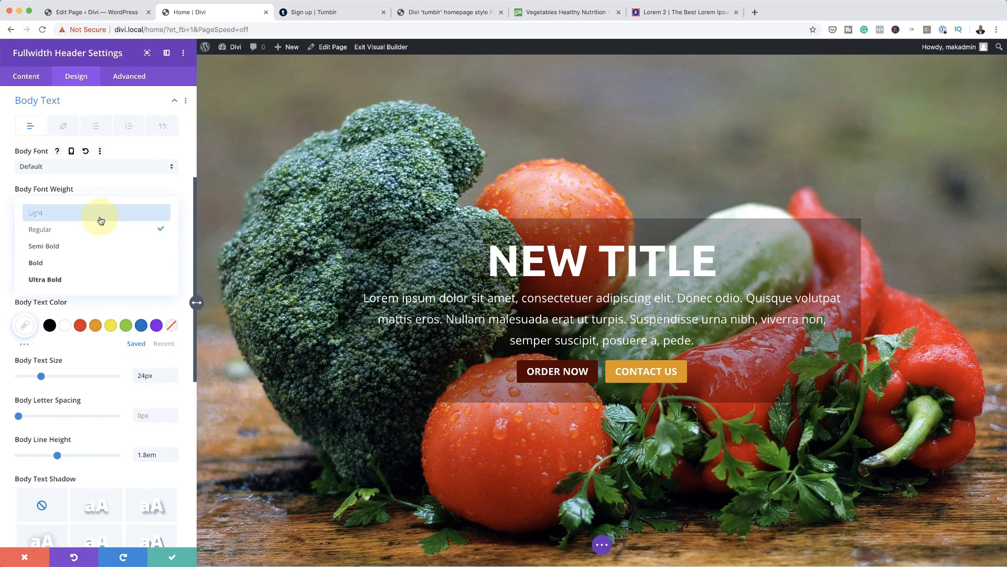
left_click(107, 246)
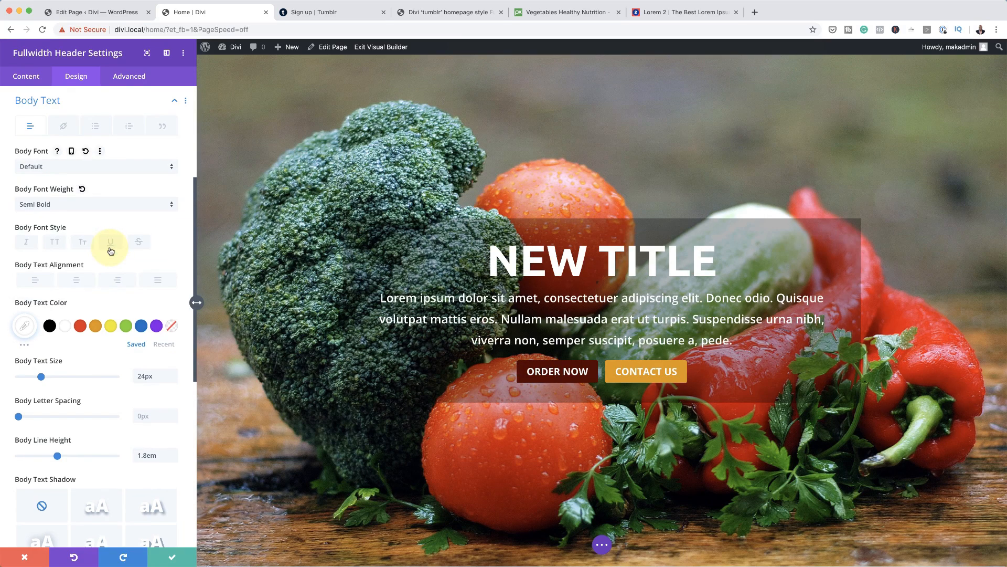
left_click(170, 557)
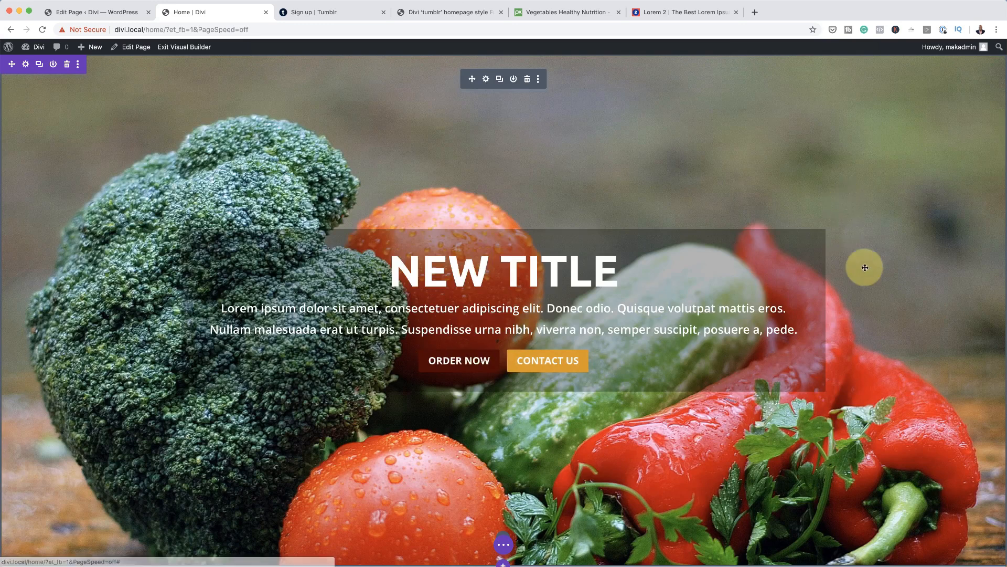
- Reduce the content width of the Section 1 header to 60% and save the module settings
scroll(875, 275, "down", 9)
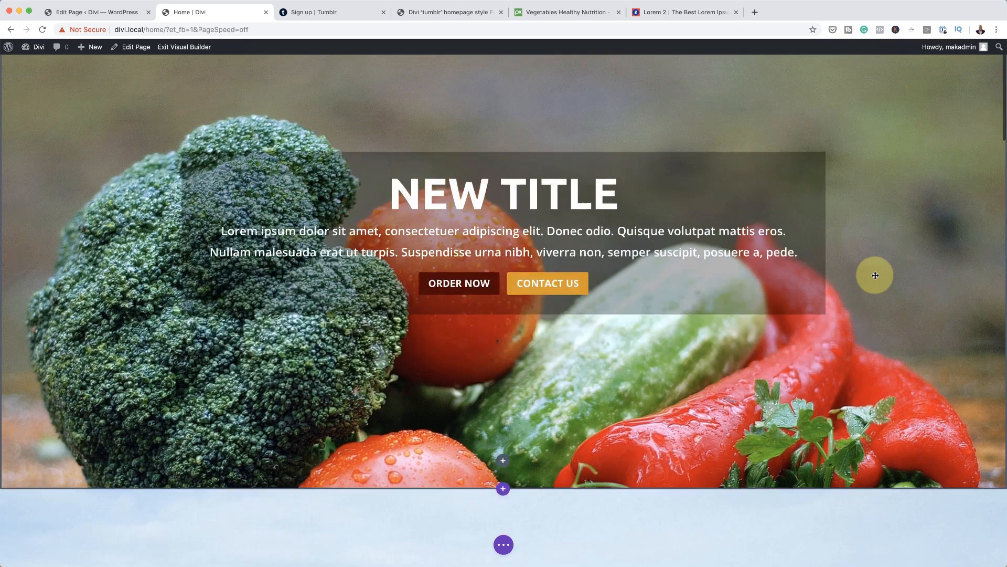
scroll(875, 275, "down", 3)
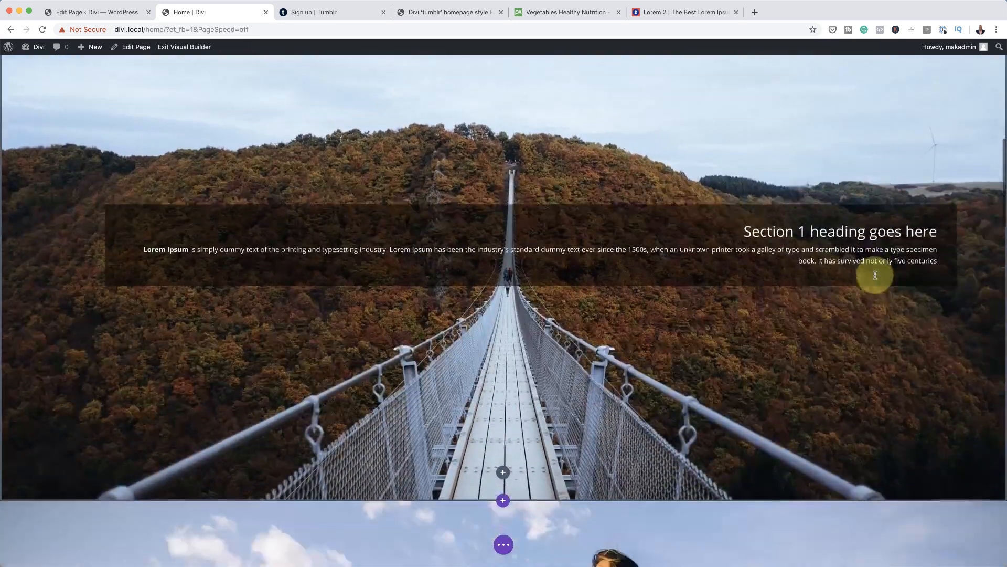
scroll(875, 275, "up", 1)
scroll(875, 275, "up", 1)
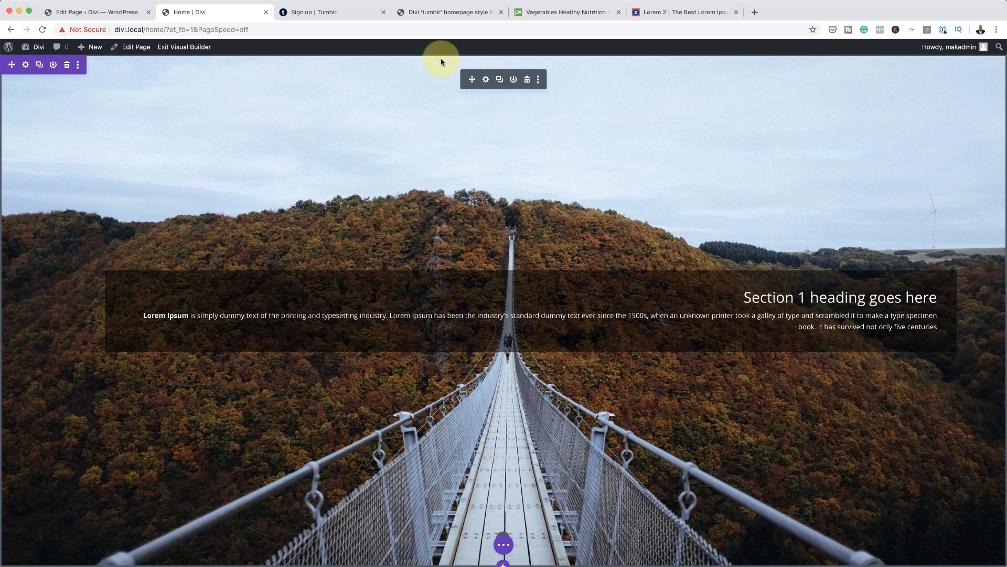
left_click(486, 80)
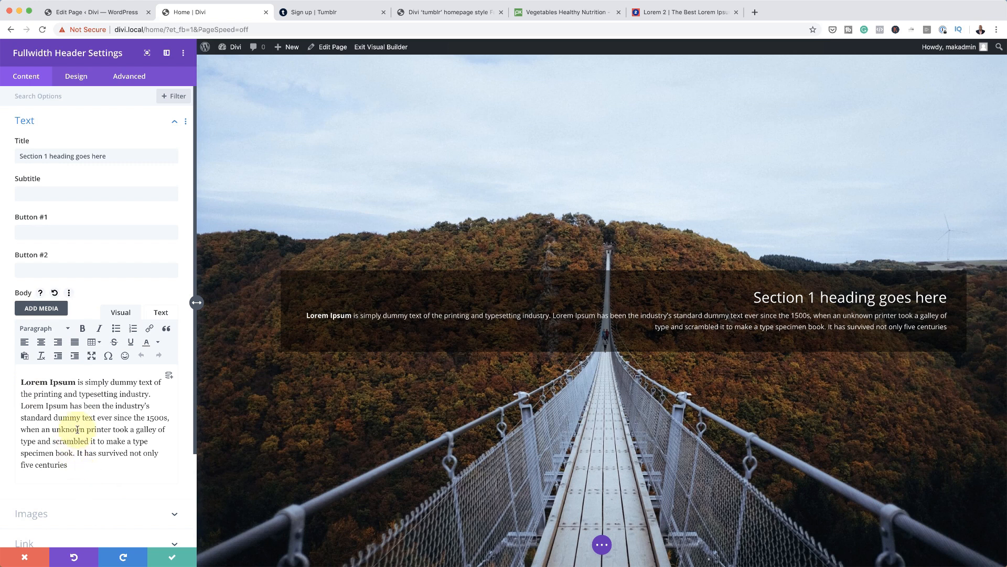
left_click(78, 97)
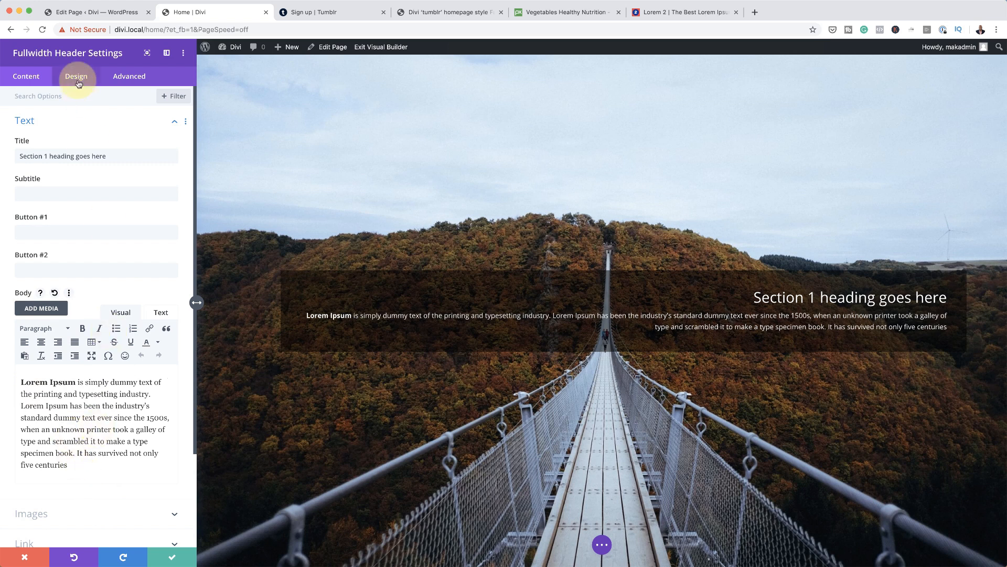
left_click(77, 78)
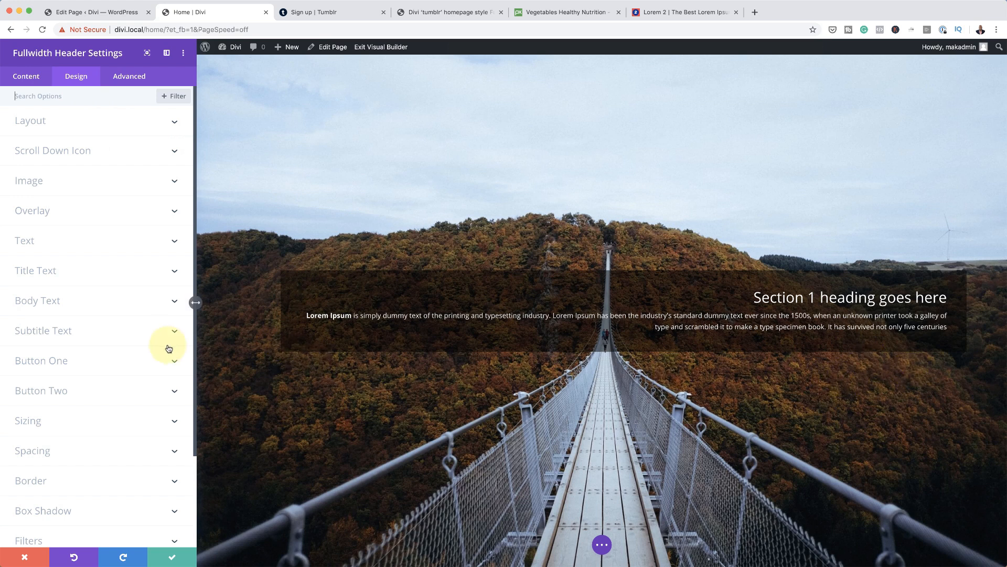
left_click(40, 423)
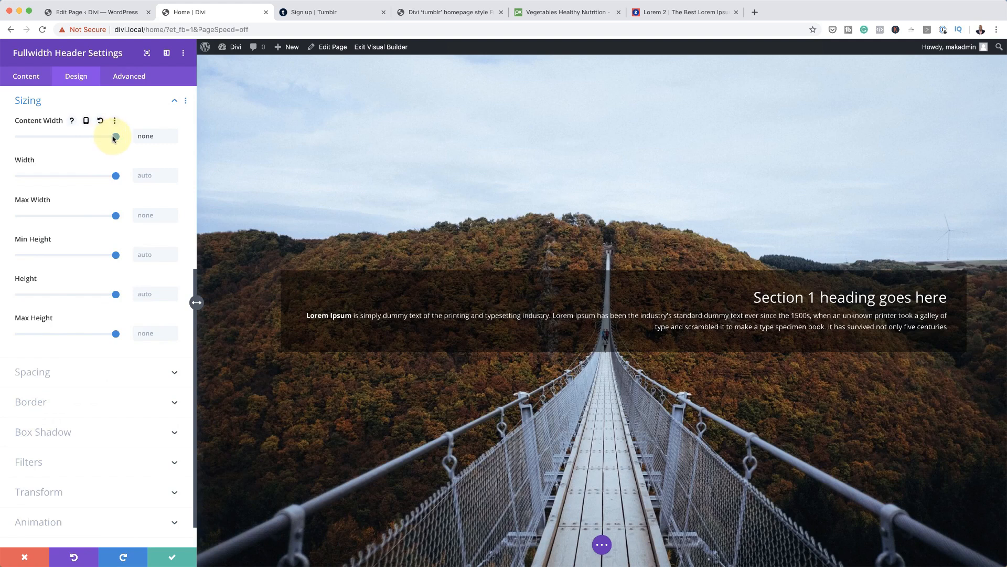
left_click_drag(103, 140, 77, 147)
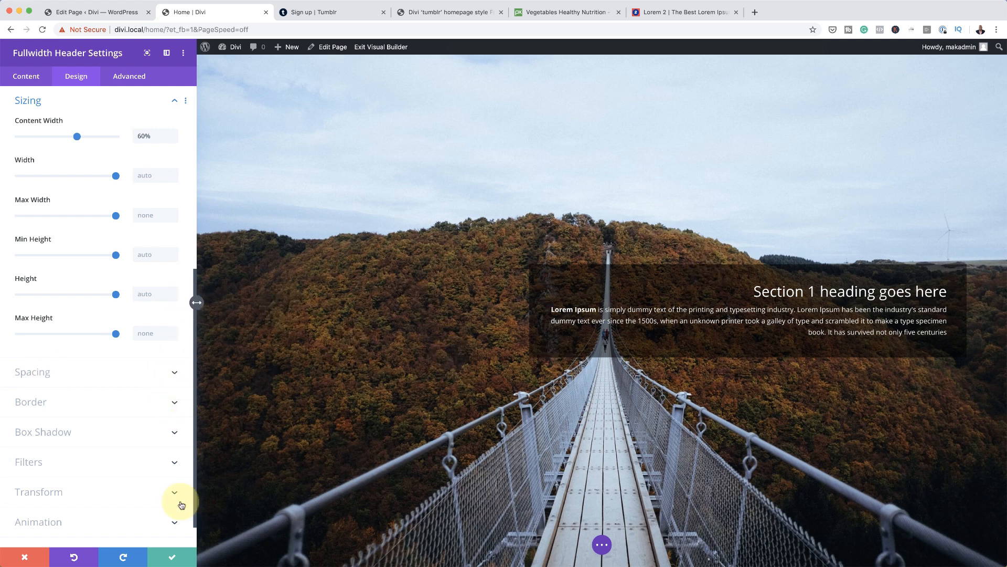
left_click(169, 560)
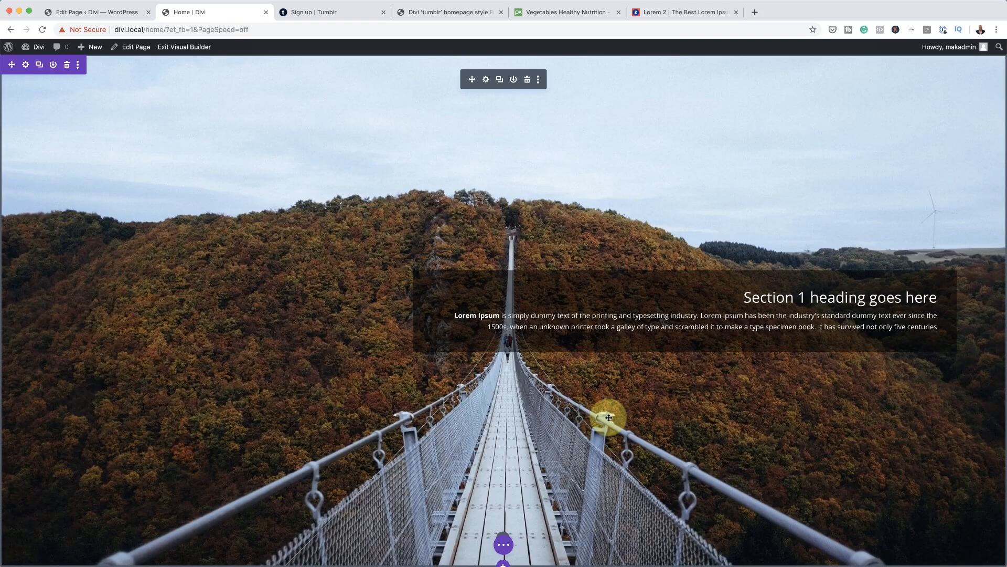
- Try a content width of 60% and a module width of 80% on the Section 2 header
scroll(608, 417, "down", 15)
scroll(608, 417, "up", 15)
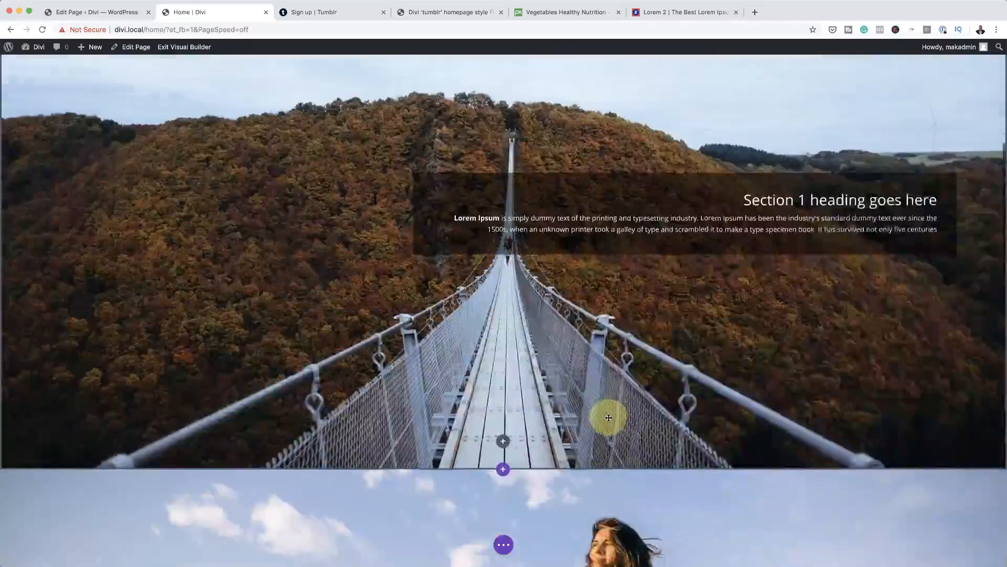
scroll(608, 417, "down", 10)
scroll(608, 417, "up", 5)
scroll(609, 417, "up", 3)
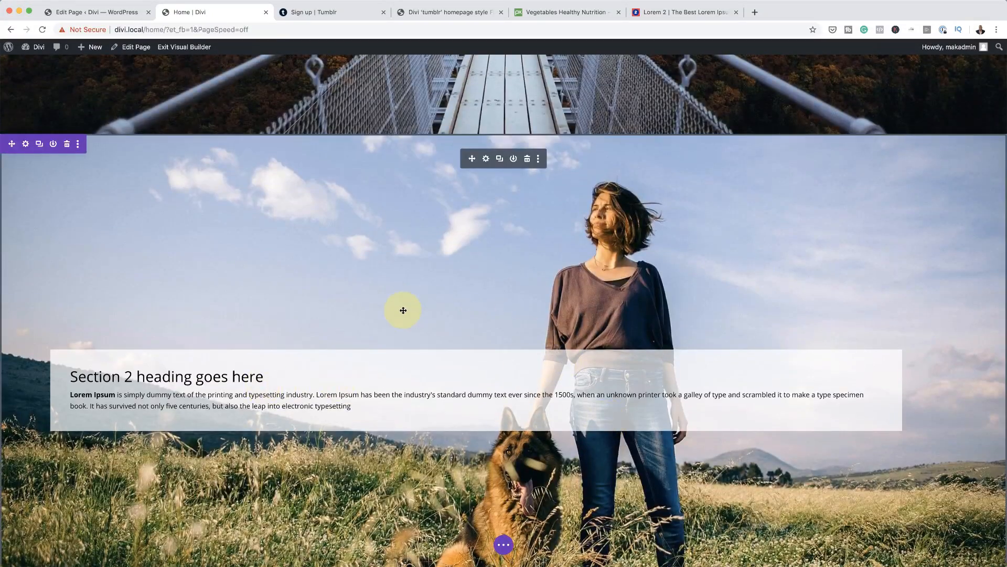
left_click(486, 158)
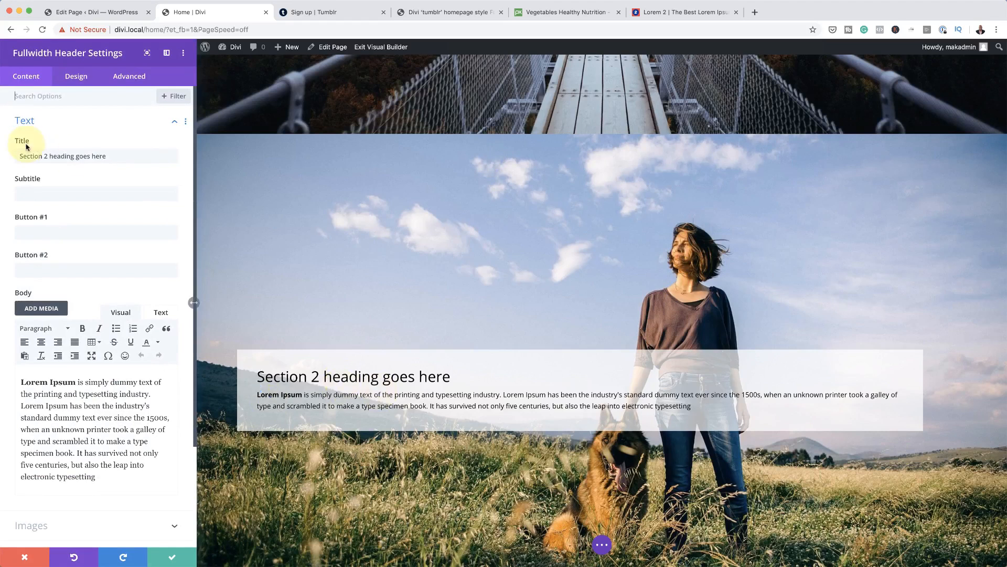
left_click(78, 78)
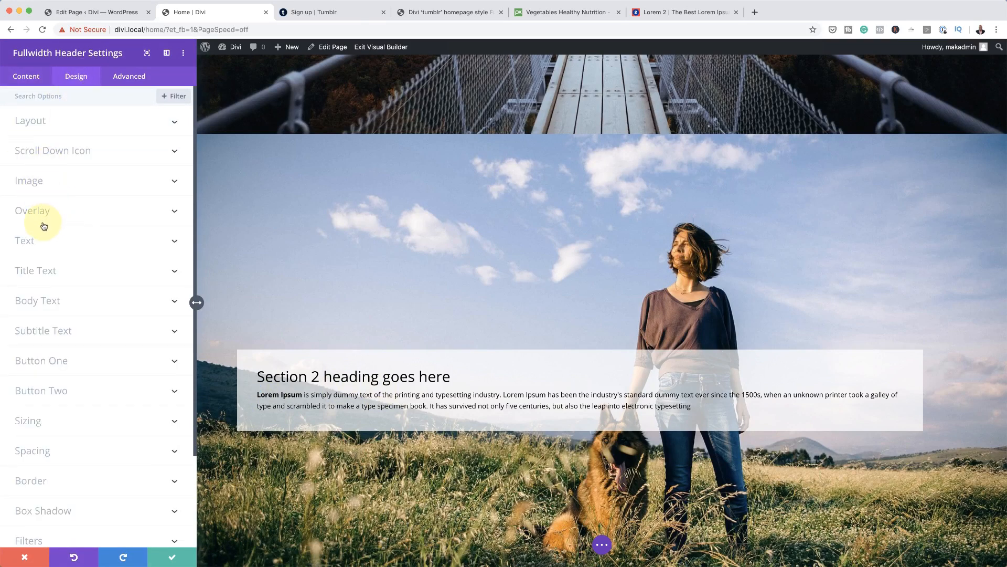
left_click(40, 420)
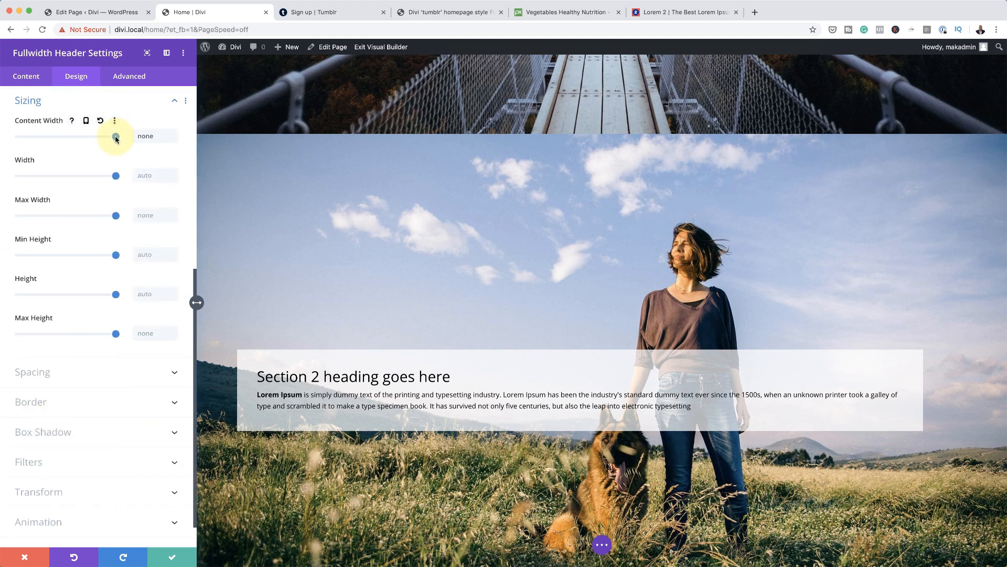
left_click_drag(116, 138, 83, 145)
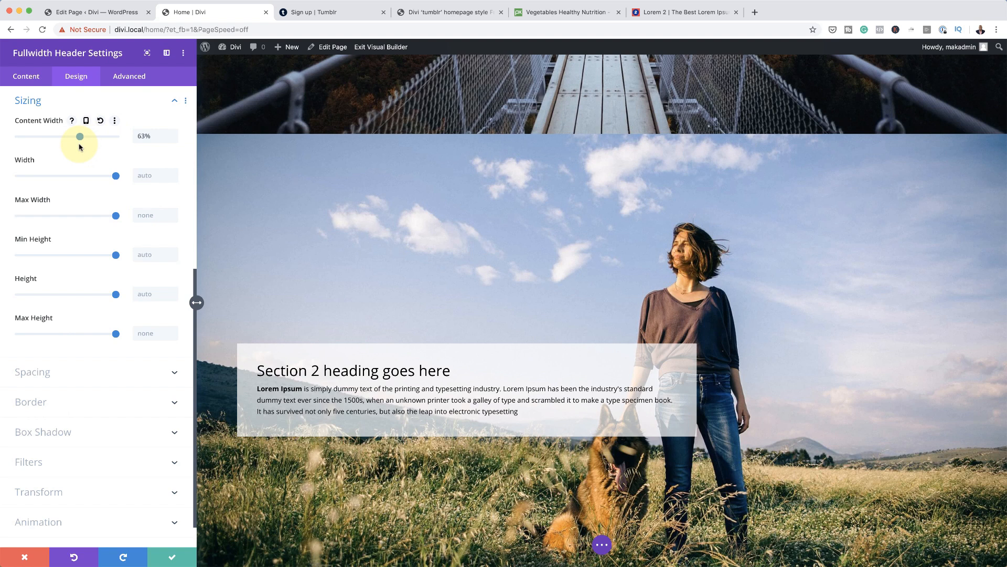
left_click_drag(80, 147, 76, 147)
left_click_drag(117, 177, 98, 181)
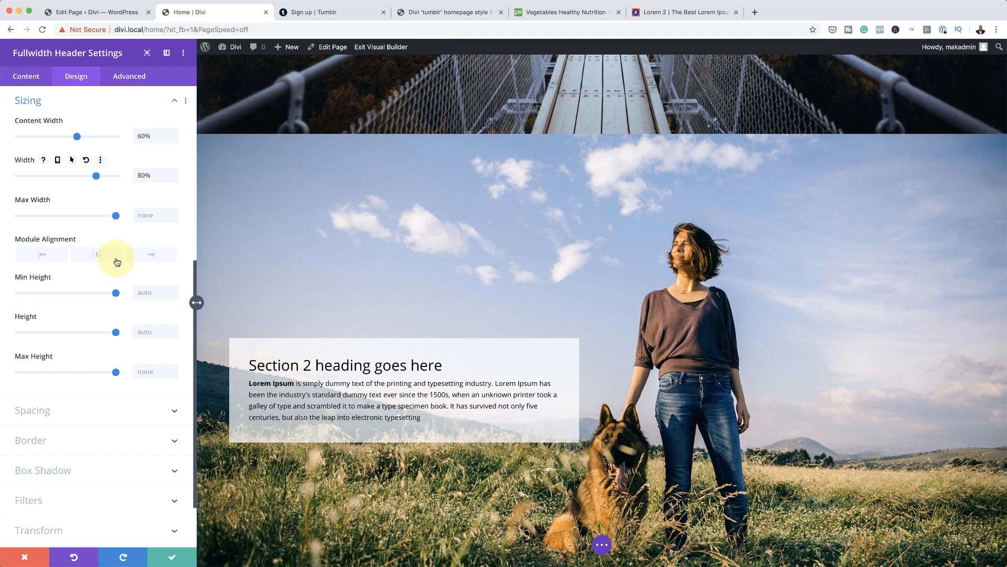
- Try left, center and right module alignment on the Section 2 header, ending with left
left_click(43, 255)
left_click(99, 256)
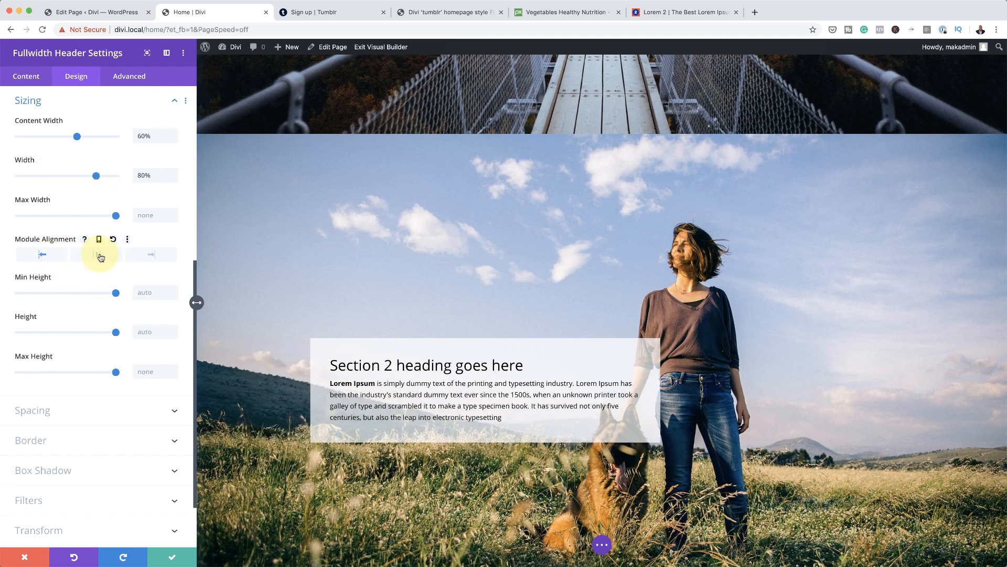
left_click(157, 255)
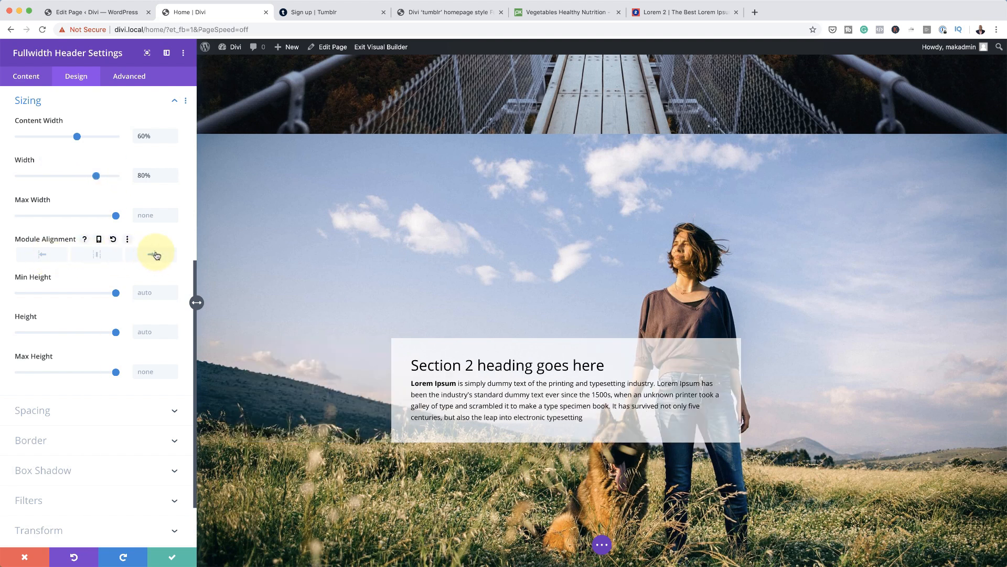
left_click(96, 256)
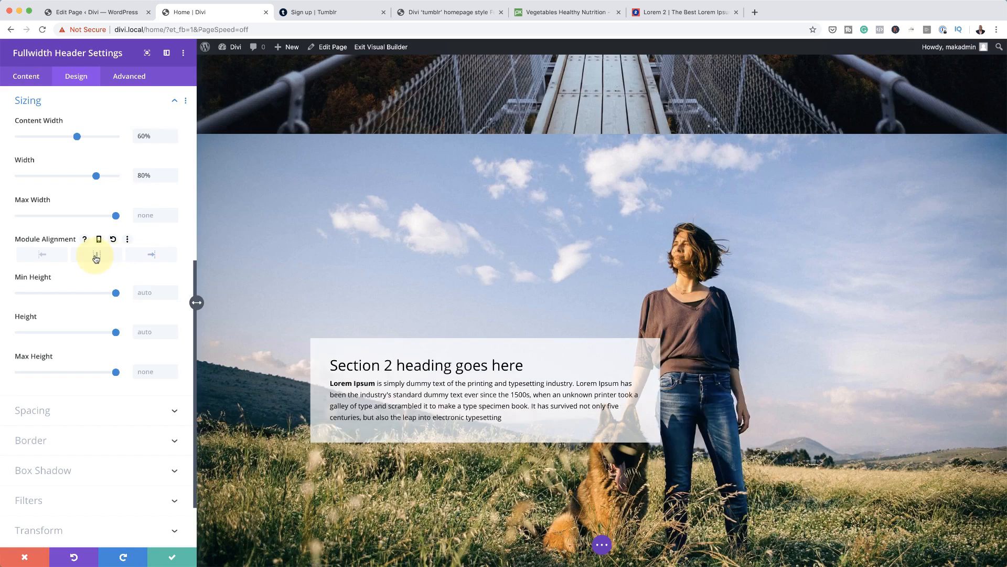
left_click(57, 262)
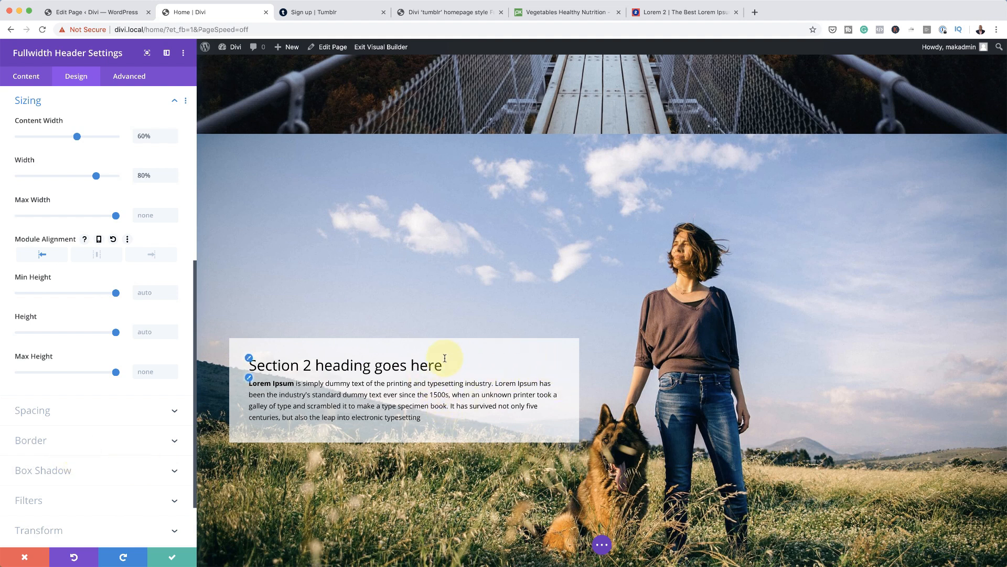
- Try lowering the opacity of the Section 2 header's background color, and discard the module's unsaved changes
scroll(147, 443, "down", 3)
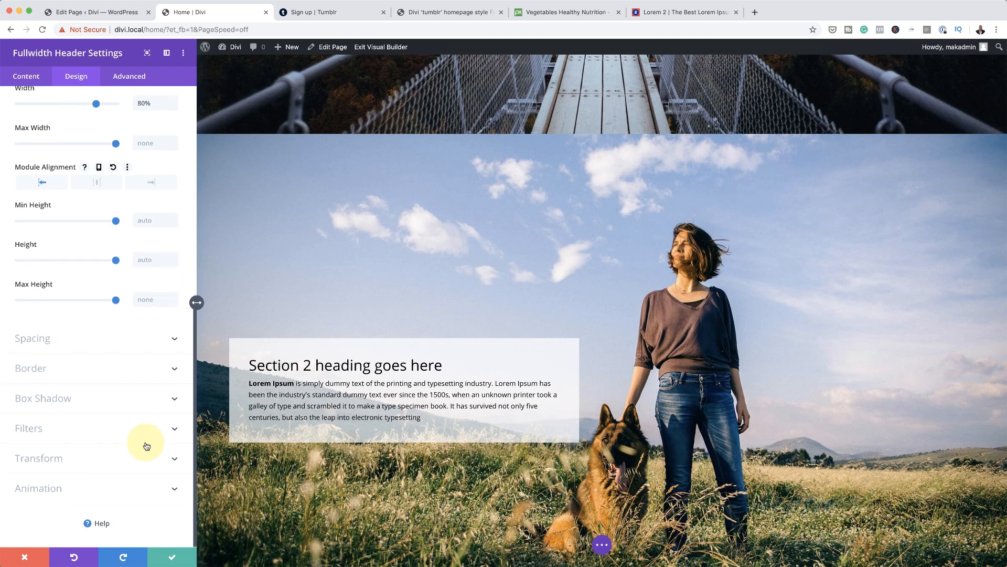
scroll(147, 436, "up", 10)
left_click(32, 77)
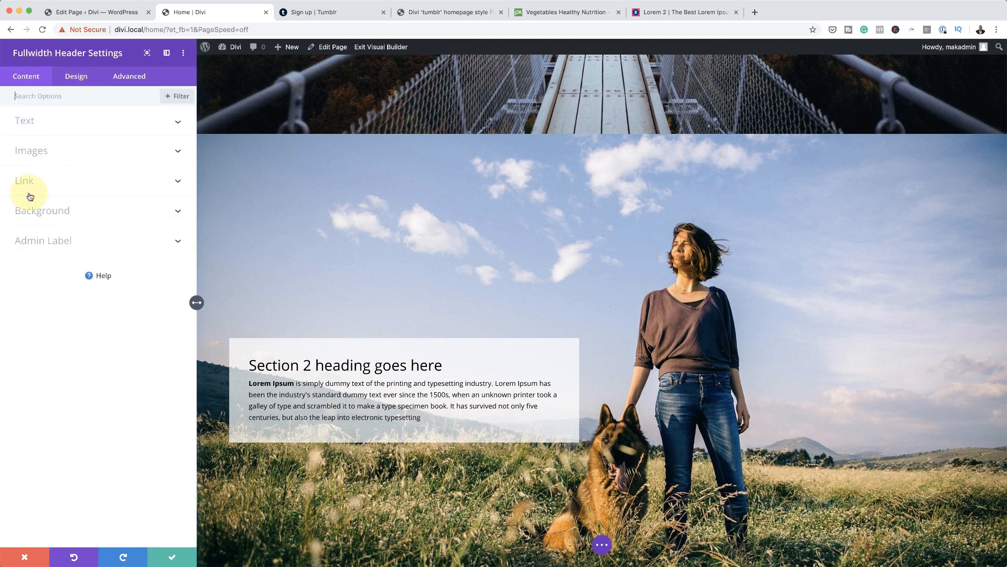
left_click(35, 213)
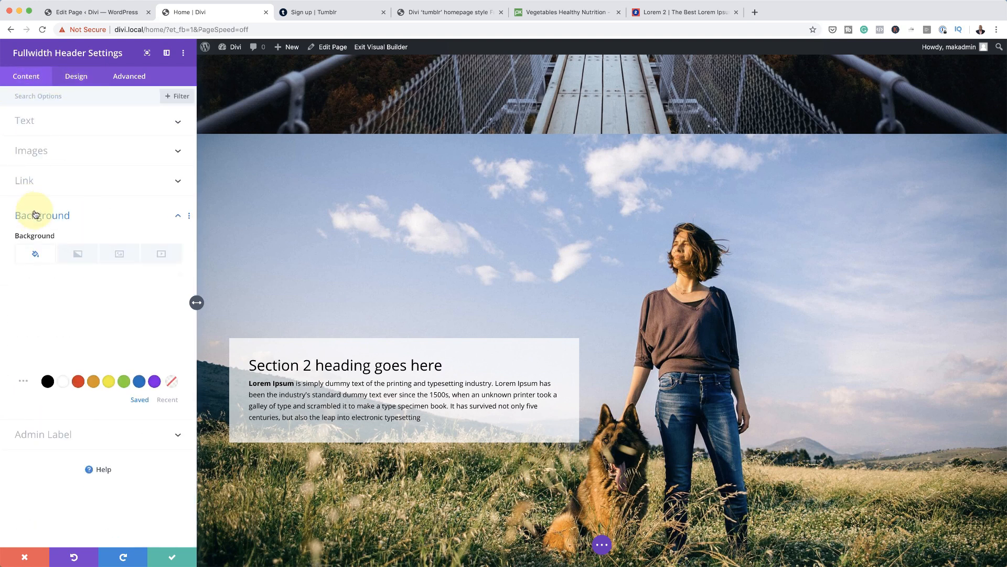
left_click(82, 312)
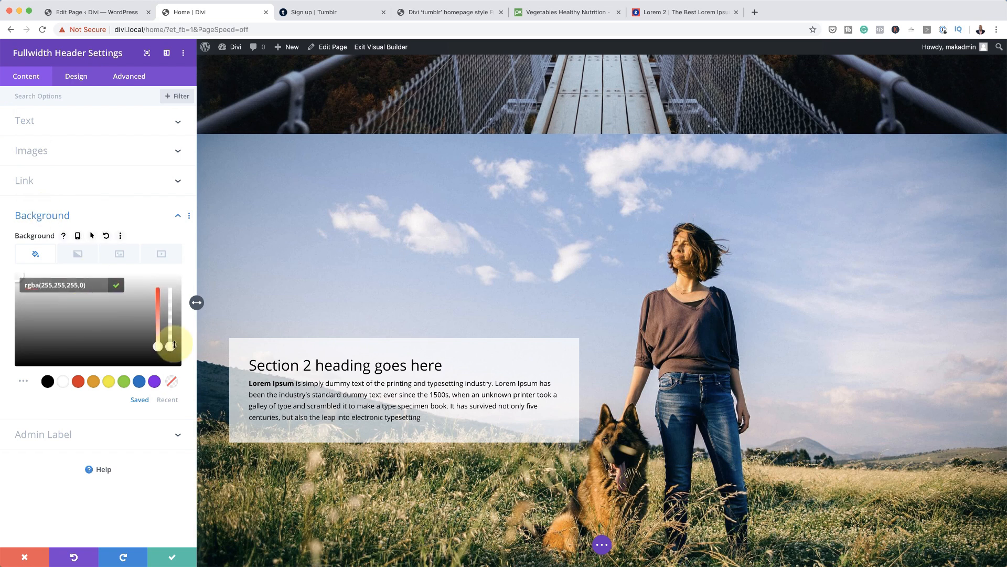
mouse_move(170, 345)
left_mouse_down()
mouse_move(170, 298)
mouse_move(170, 350)
left_mouse_up()
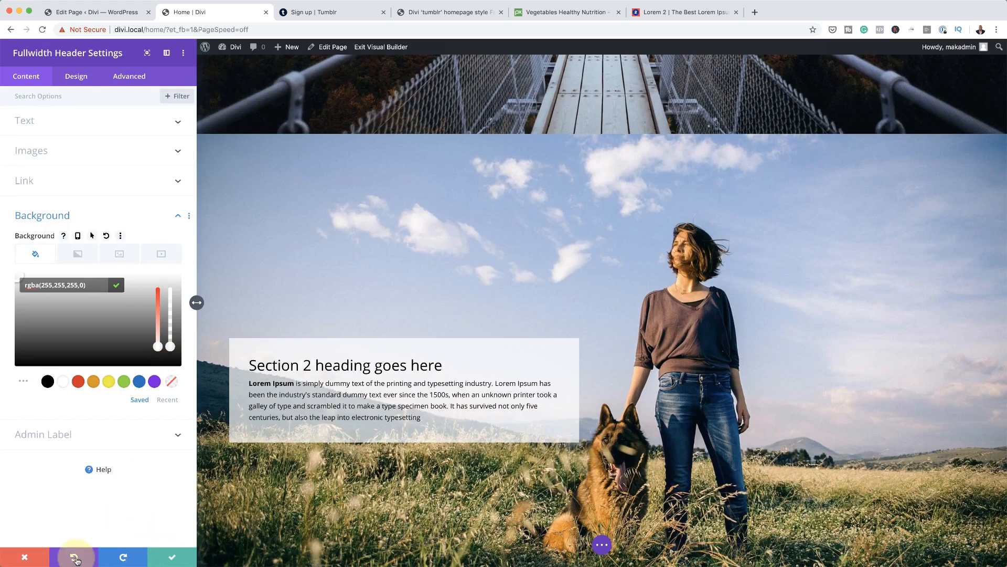
left_click(25, 556)
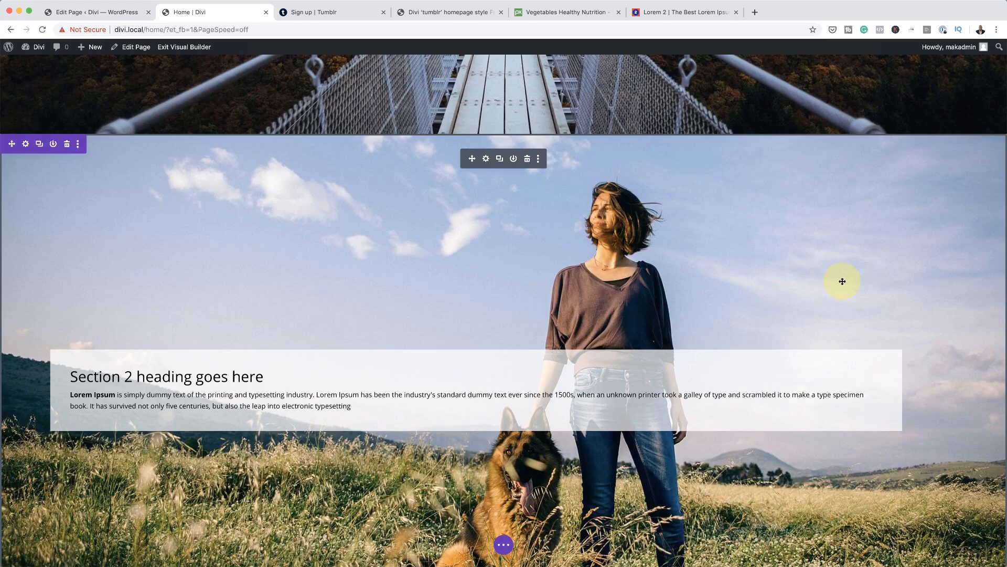
scroll(764, 287, "up", 15)
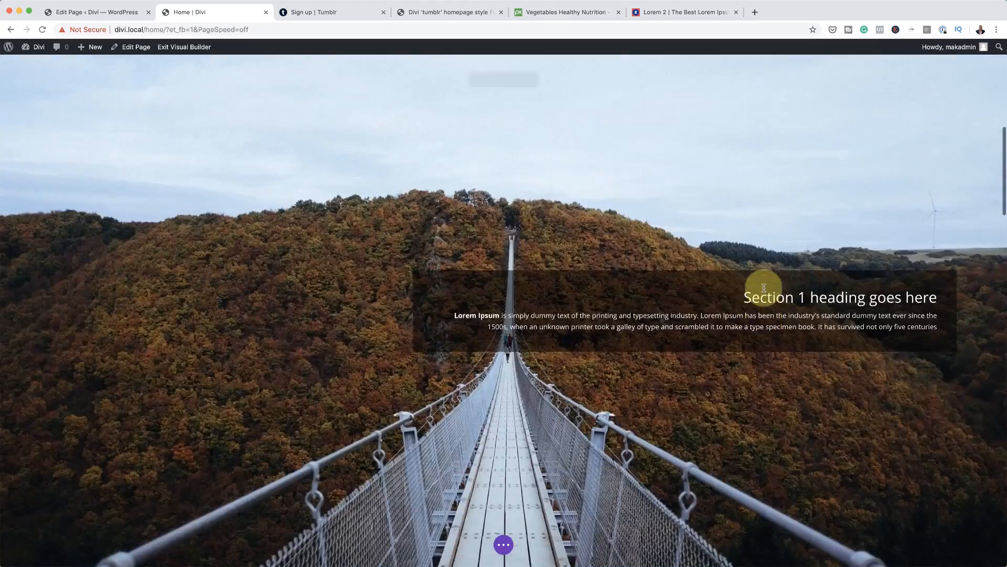
scroll(764, 288, "up", 1)
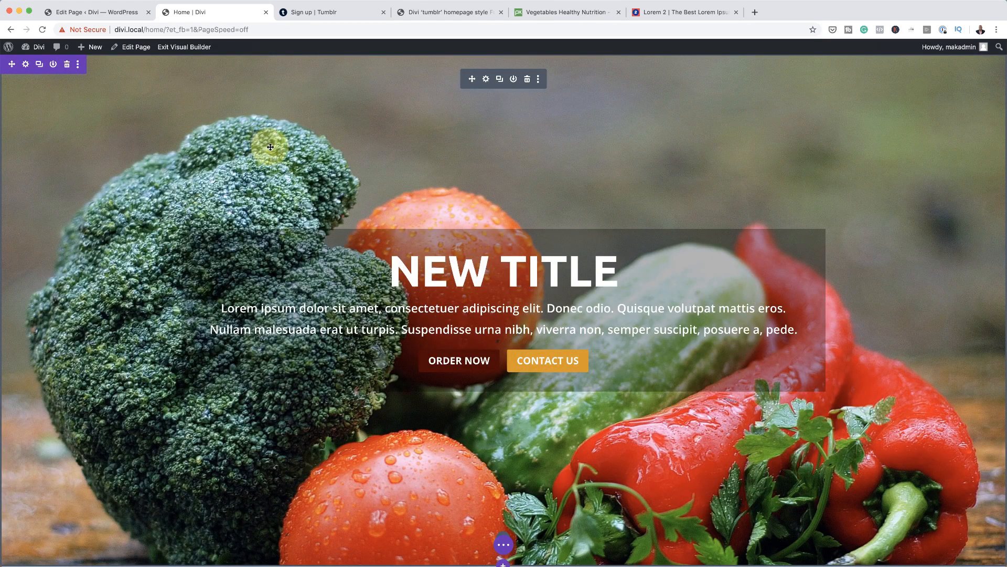
- Save the Home page layout, then set the page's template to Child Theme Scroll Page and update the page
key("super+s")
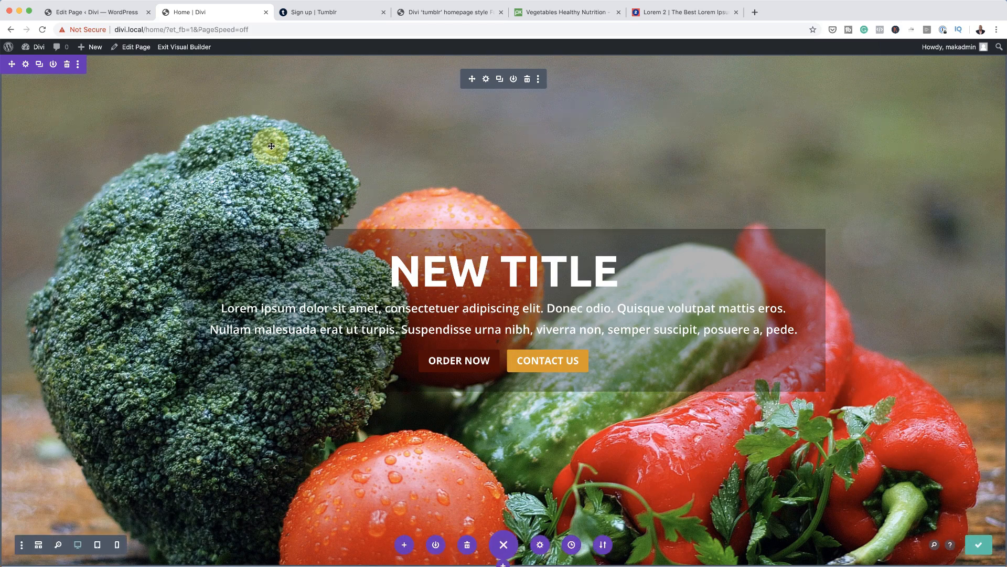
left_click(133, 53)
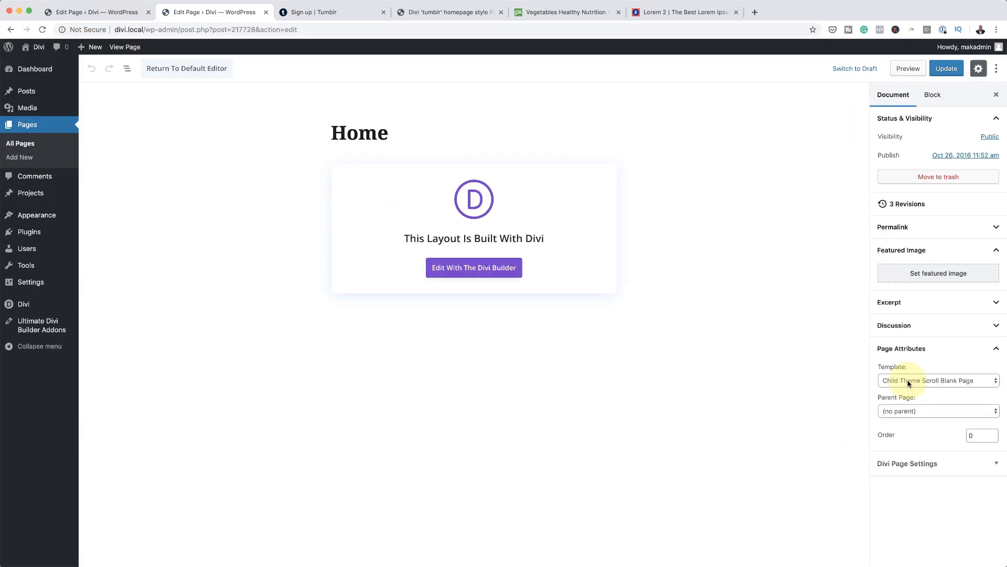
left_click(950, 382)
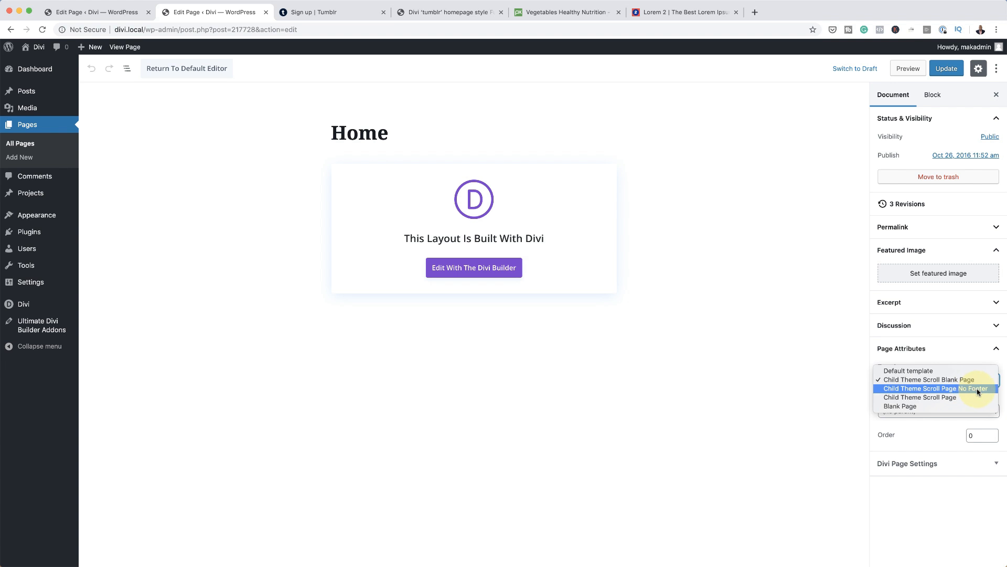
left_click(964, 401)
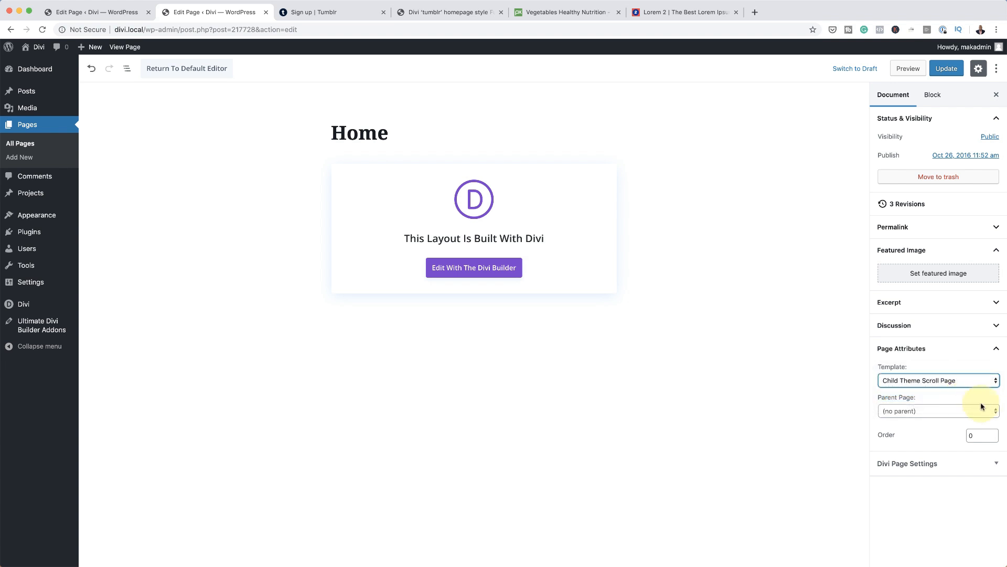
left_click(947, 72)
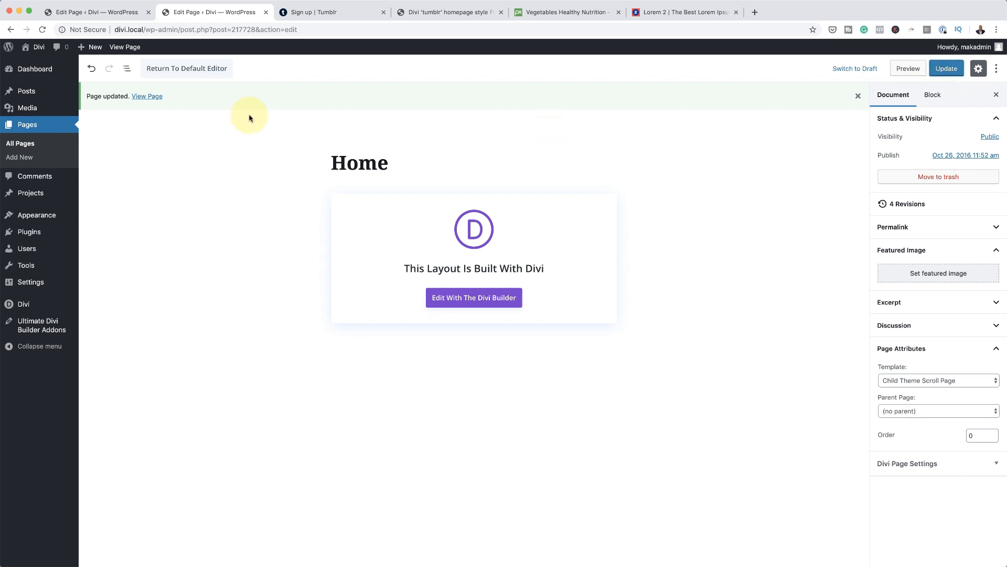
- View the updated Home page in a new browser tab and check the header and footer while moving through the sections
left_click(147, 98, "super")
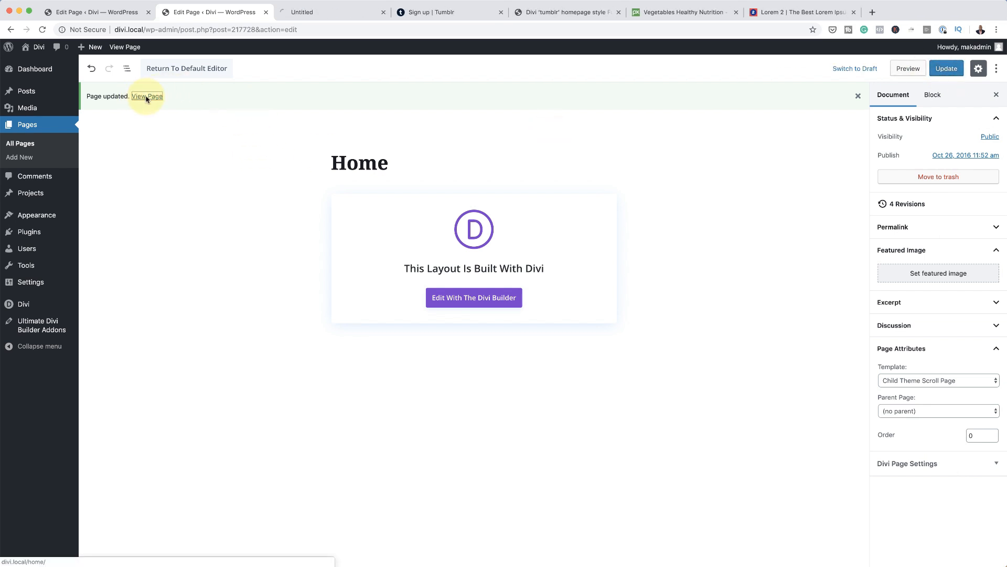
left_click(343, 13)
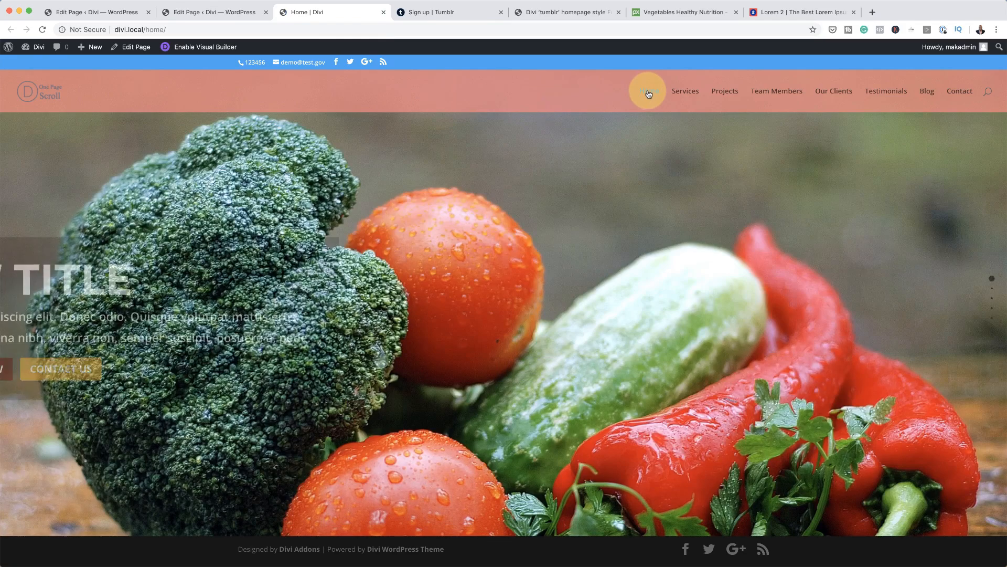
scroll(858, 353, "down", 5)
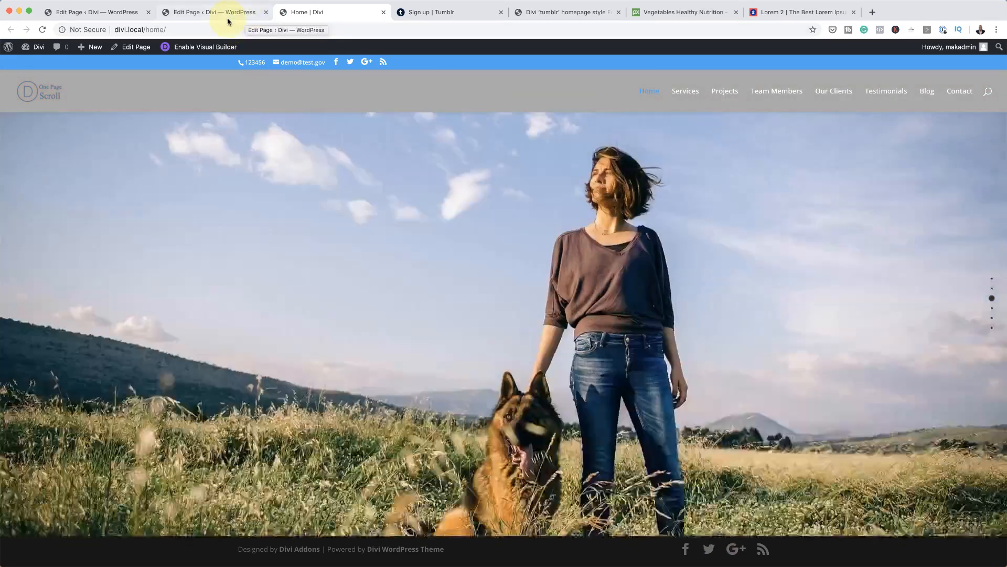
- In the theme customizer, set the primary menu bar's background color to fully opaque black (#000000)
left_click(228, 15)
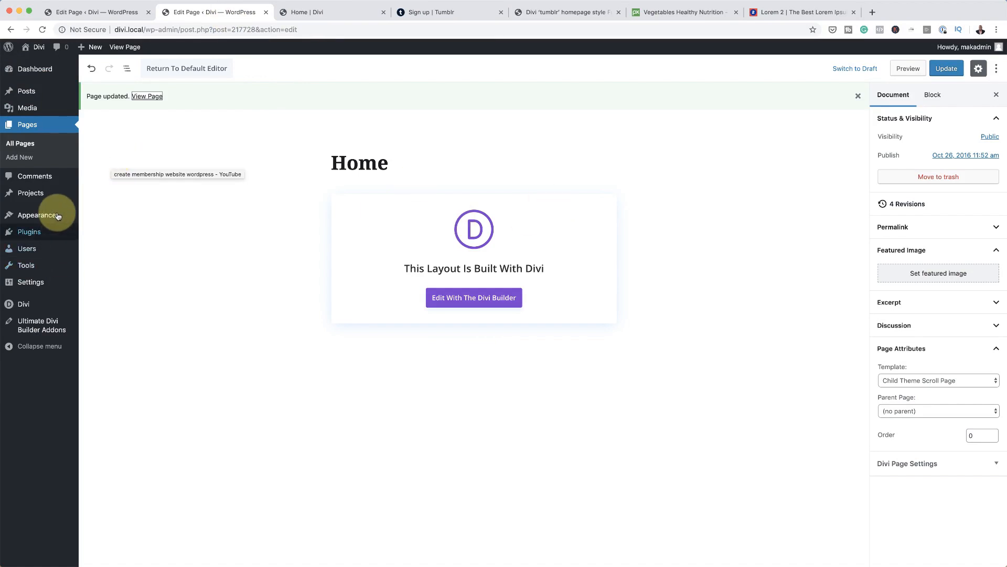
mouse_move(38, 215)
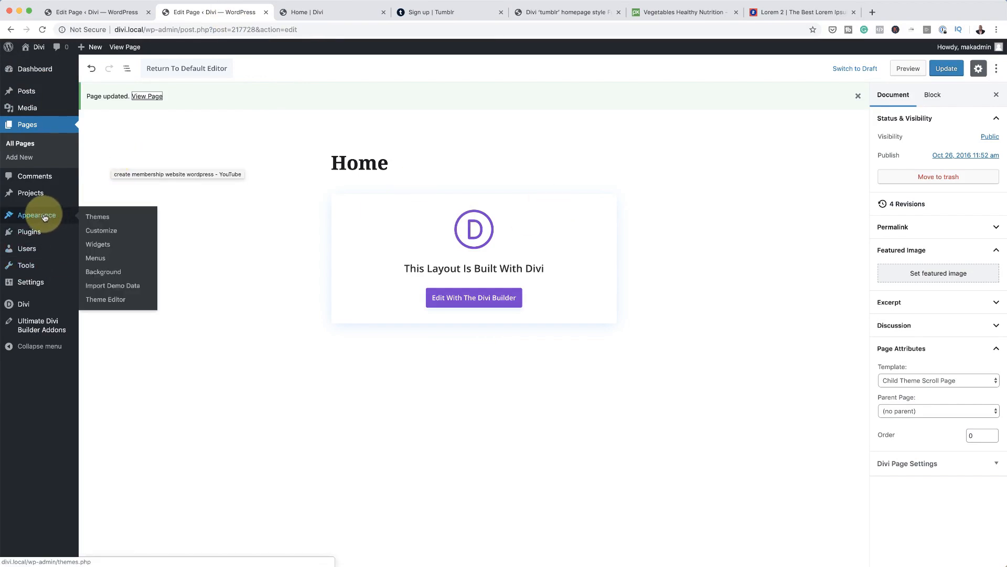
left_click(105, 234)
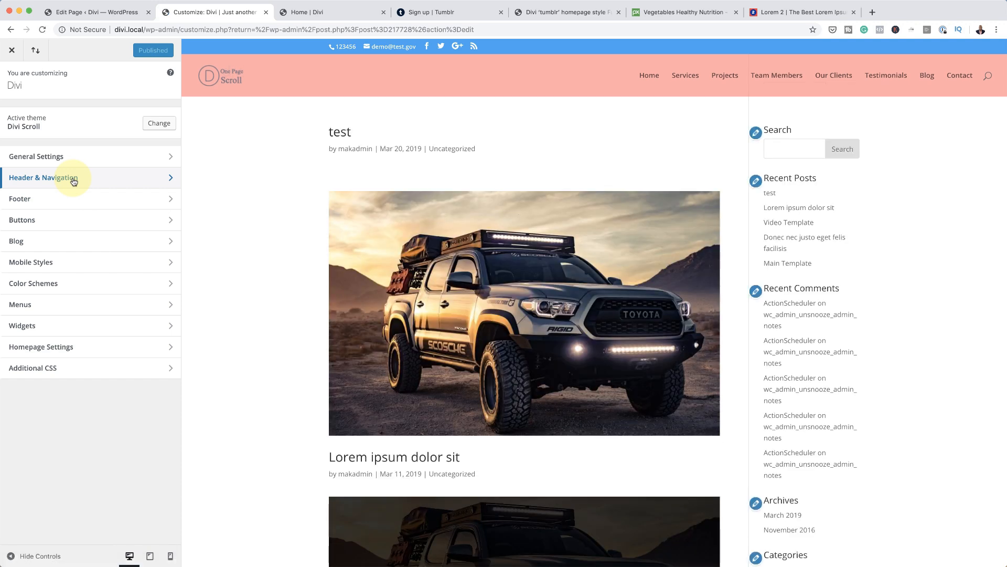
left_click(73, 181)
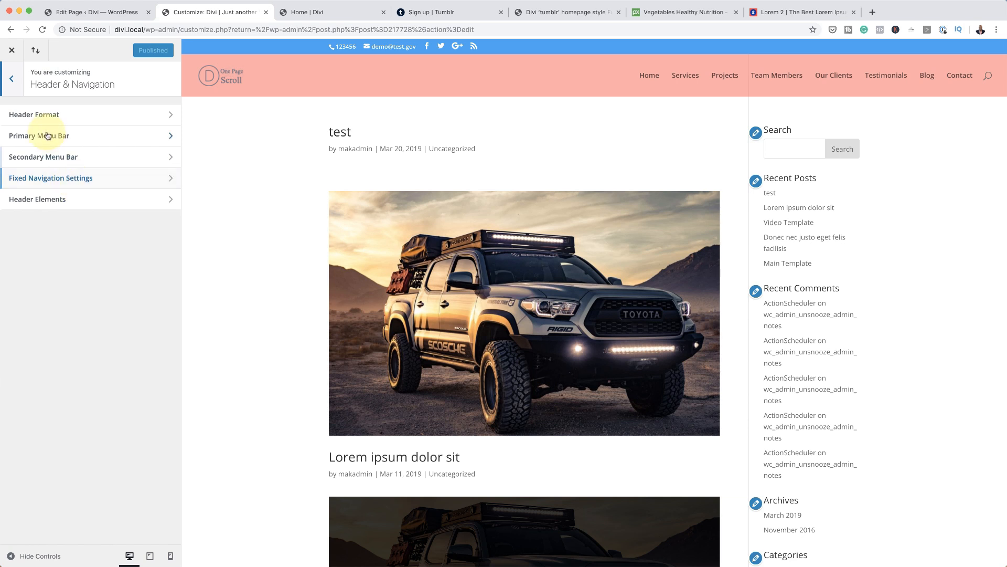
left_click(64, 136)
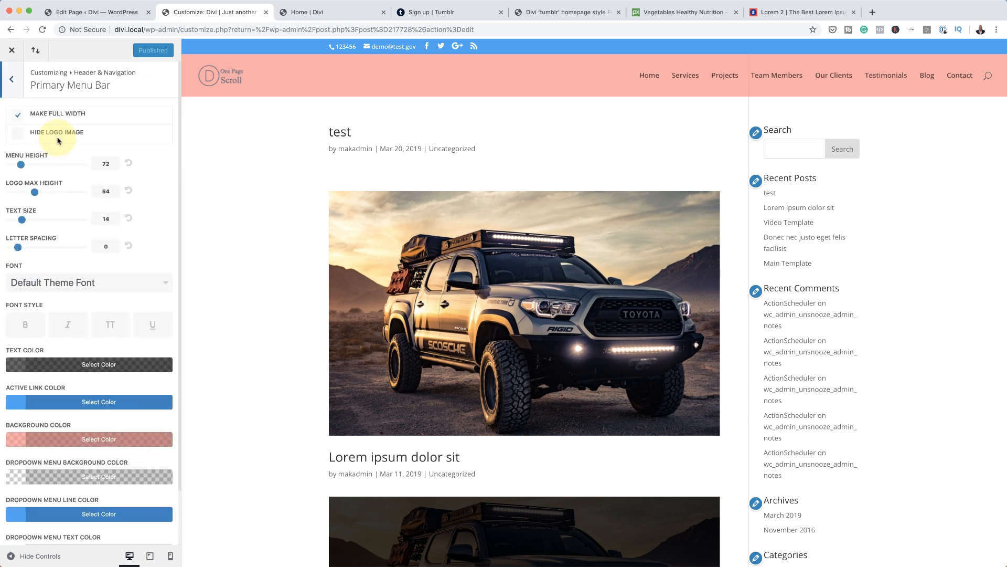
left_click(18, 441)
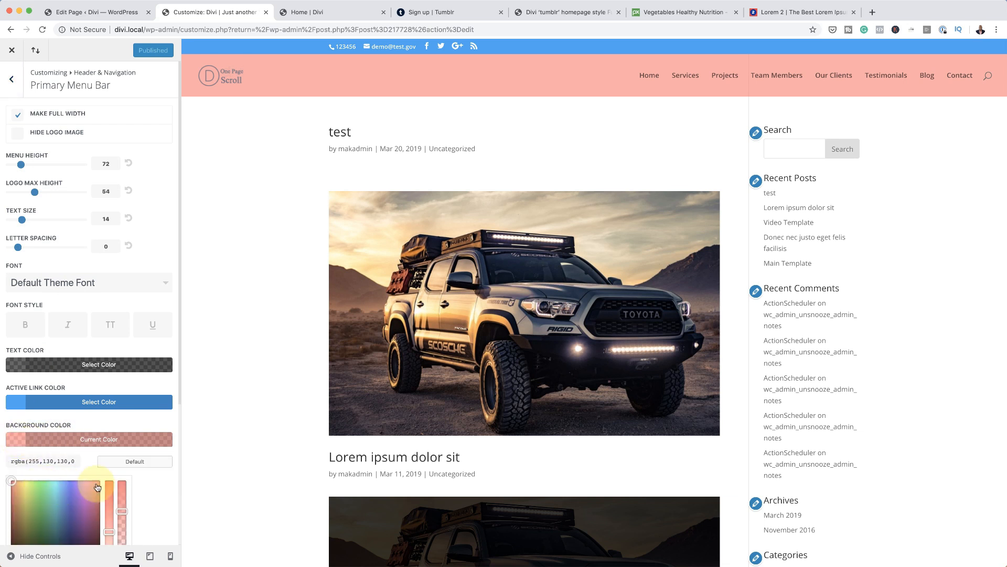
scroll(97, 483, "down", 3)
left_click_drag(123, 432, 133, 510)
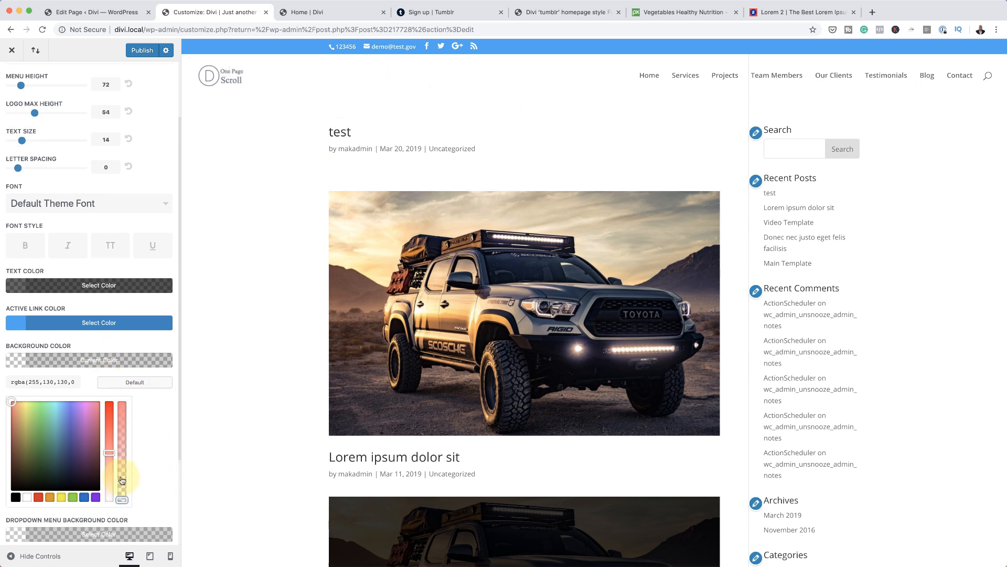
left_click(15, 498)
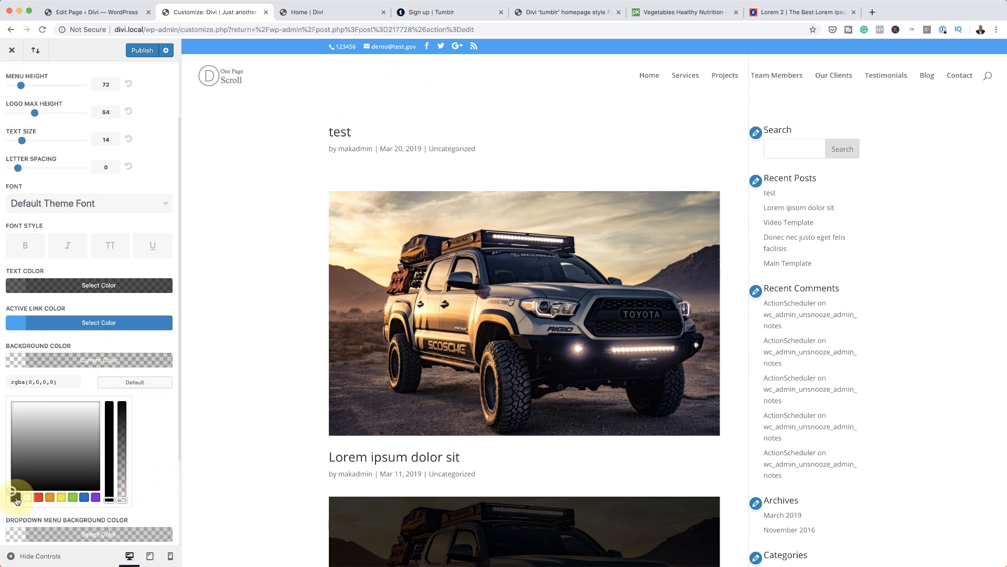
left_click_drag(124, 502, 121, 404)
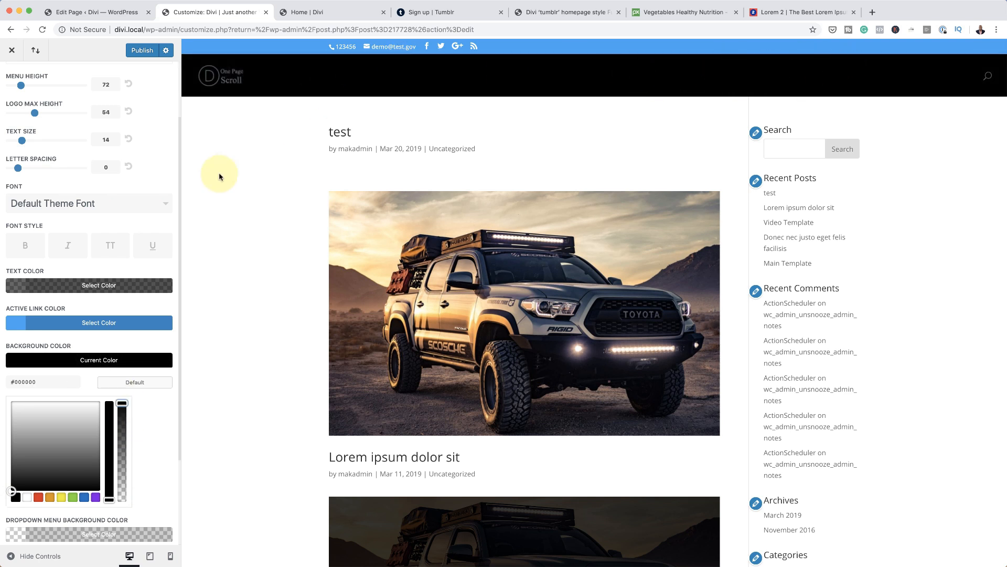
- Set the primary menu bar's text color to white with higher opacity and publish the theme changes
scroll(129, 173, "up", 2)
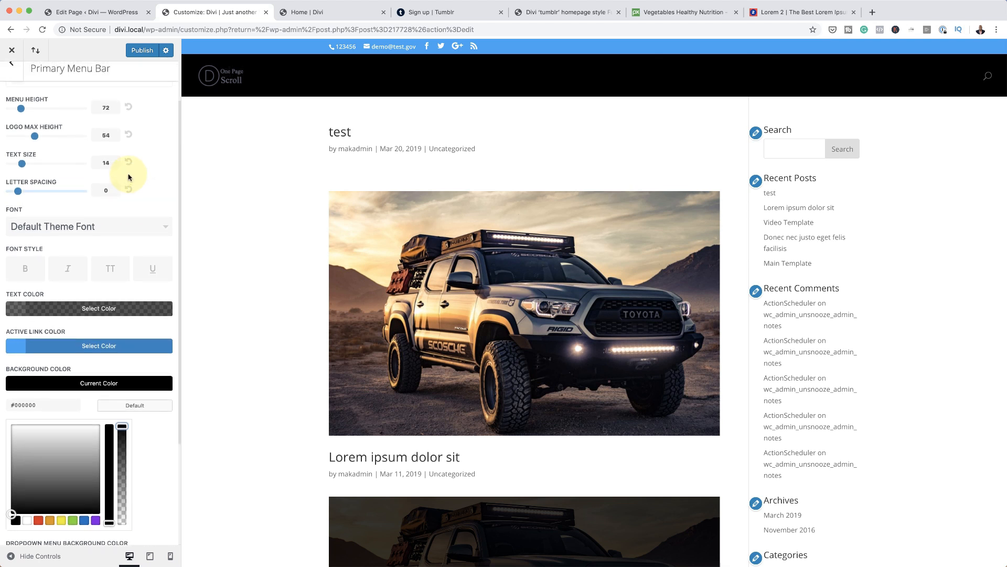
scroll(129, 177, "up", 1)
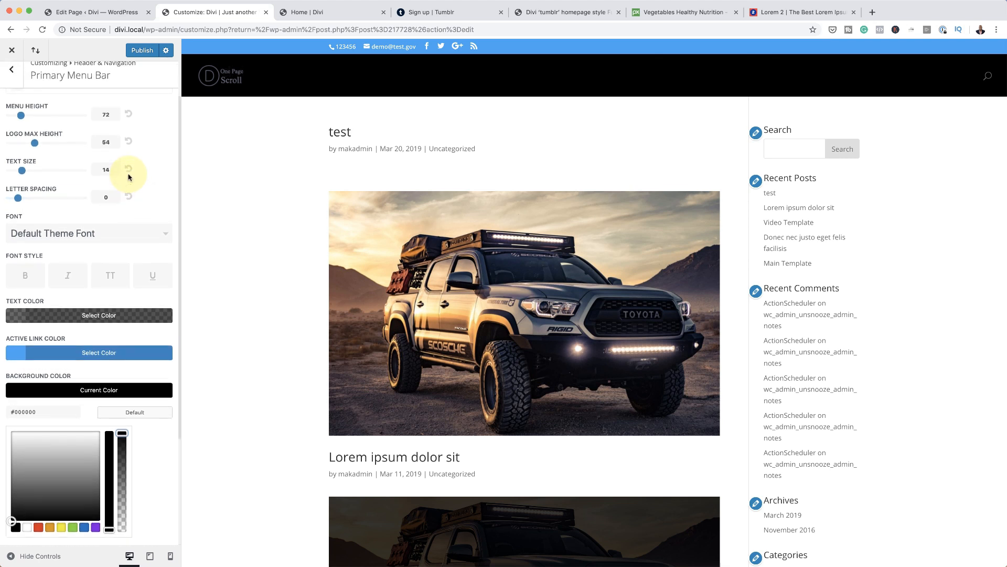
left_click(23, 315)
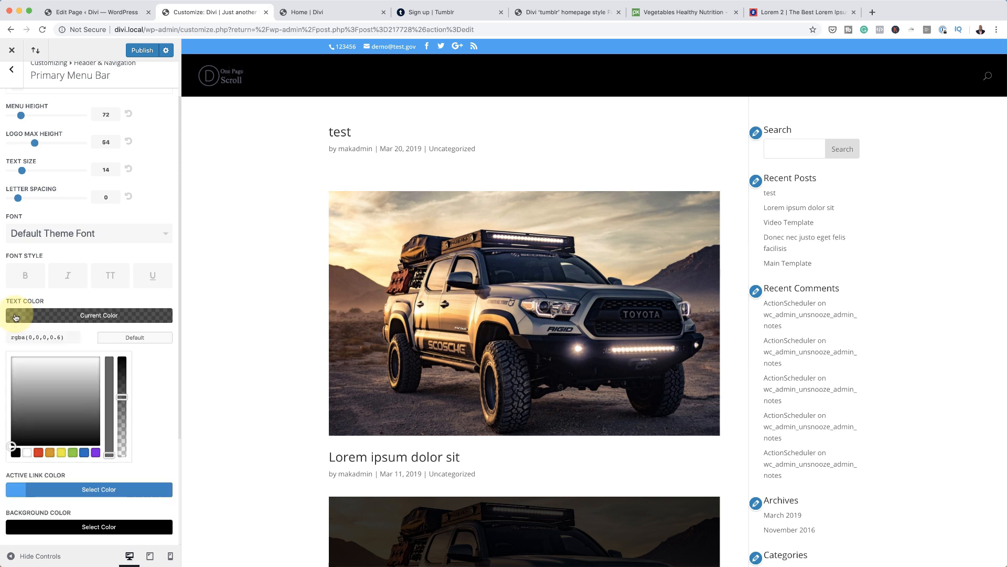
left_click_drag(121, 398, 122, 369)
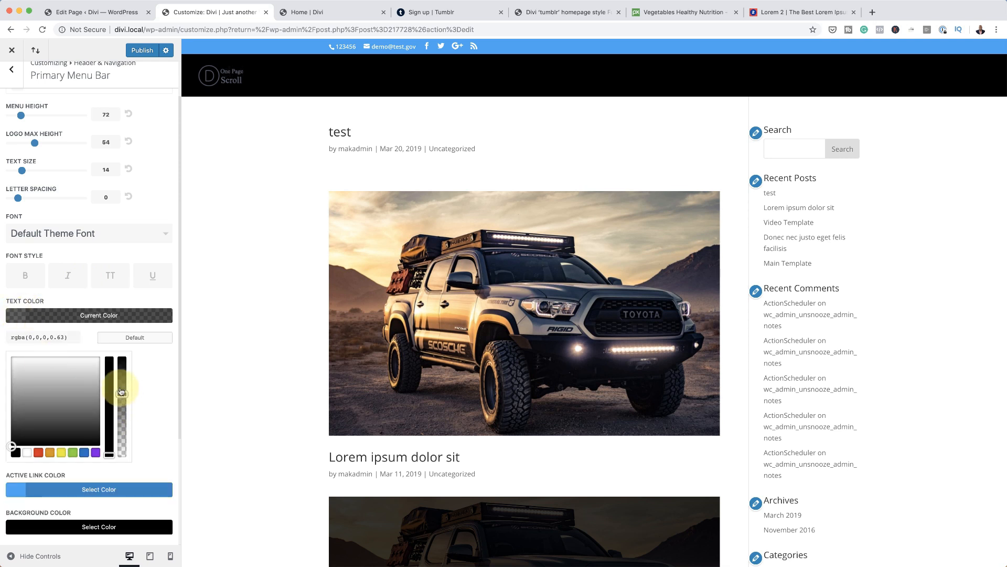
left_click(28, 453)
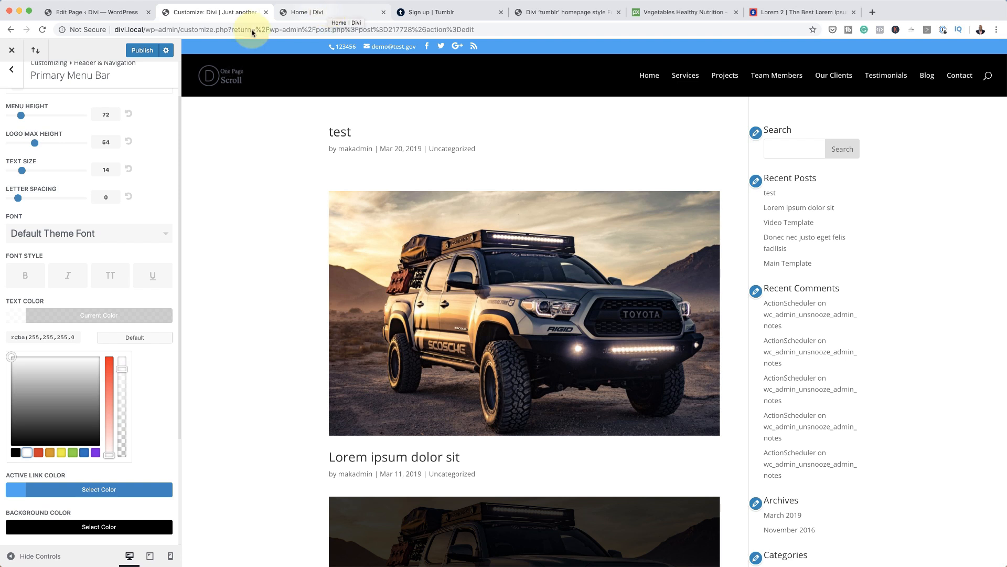
left_click(147, 50)
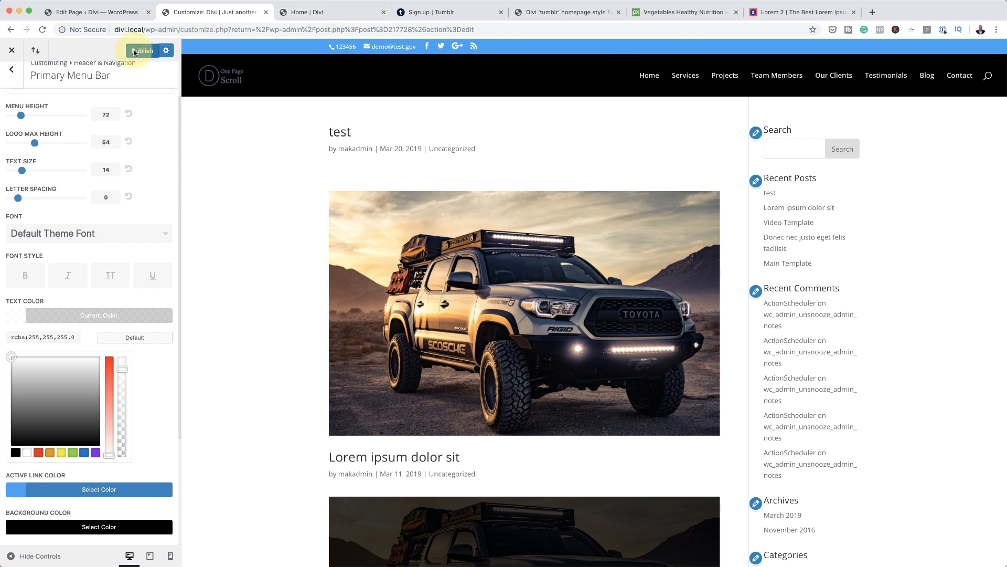
- Reload the live Home page and check the menu bar colors on the first section
left_click(309, 15)
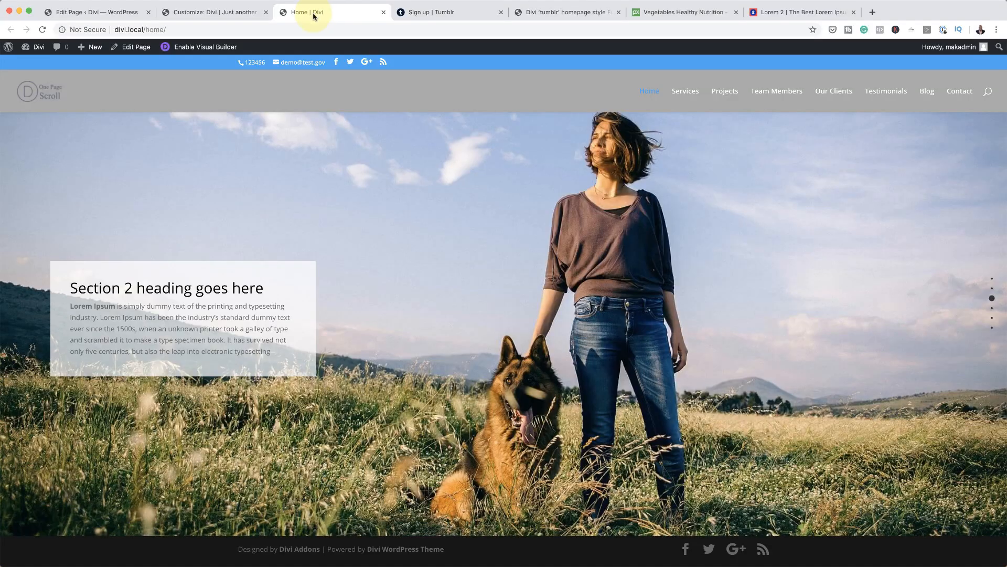
left_click(43, 30)
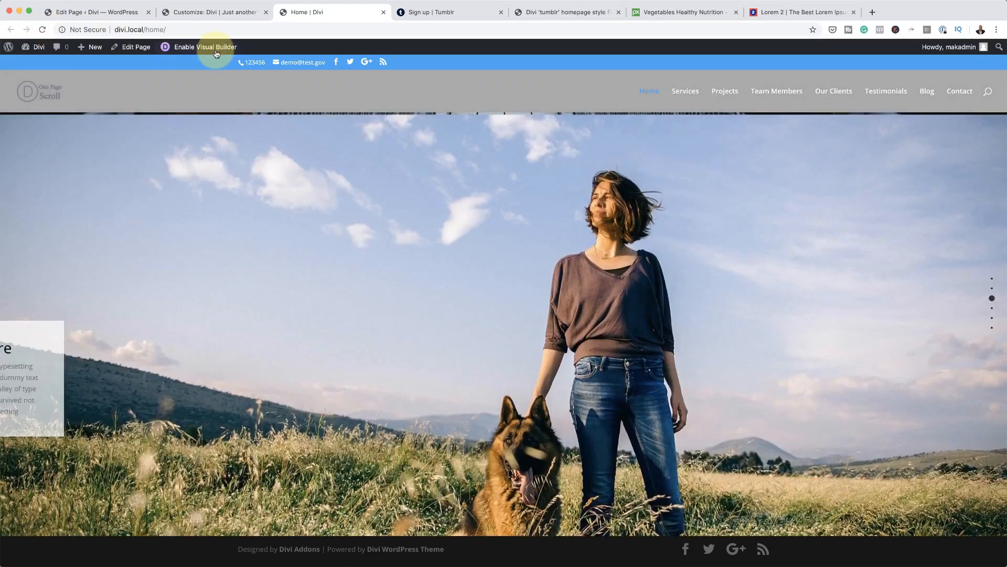
scroll(551, 280, "up", 2)
scroll(553, 283, "up", 2)
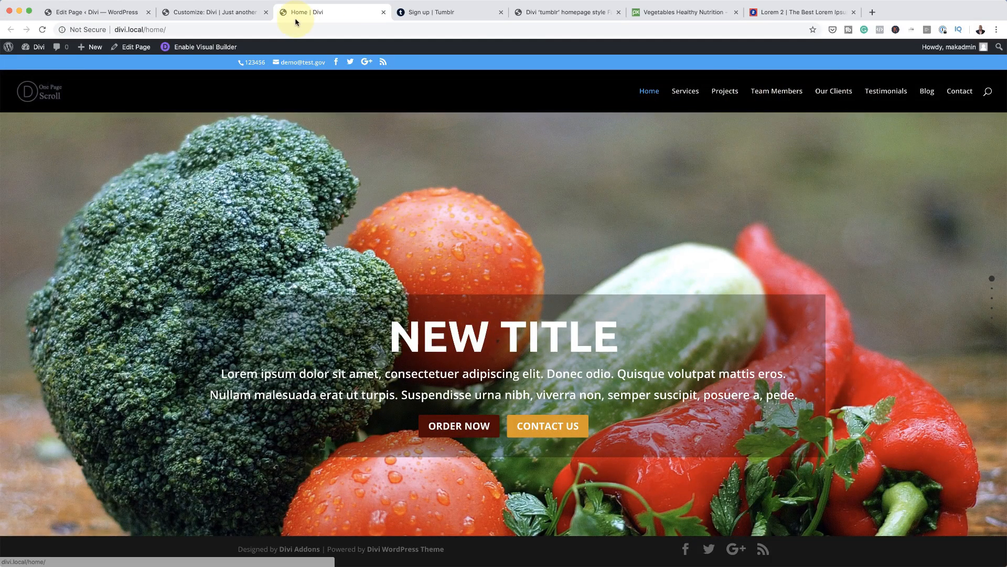
- In the customizer's fixed navigation settings, set the primary menu background color to near-black rgba(10,10,10,0.14)
left_click(225, 12)
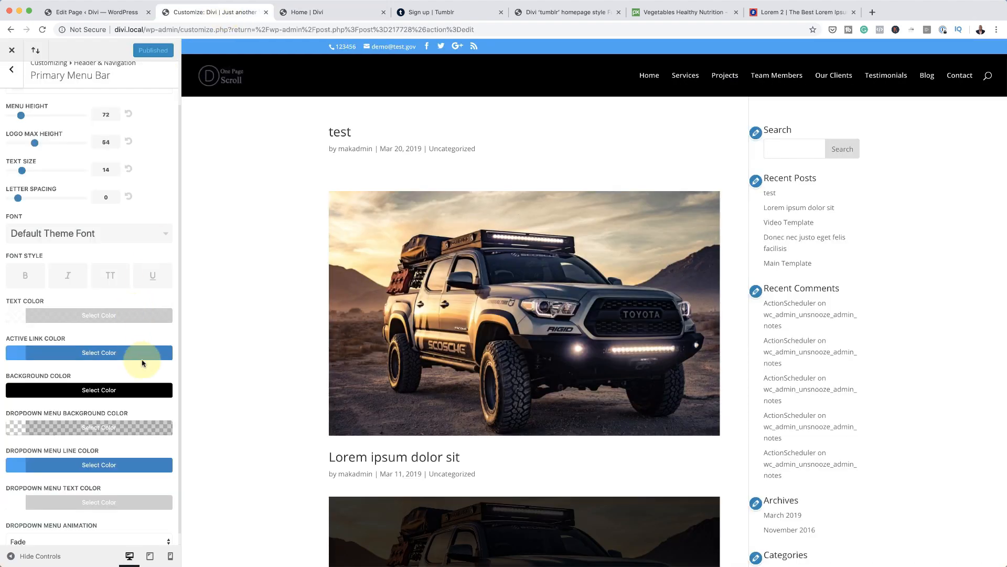
scroll(142, 362, "down", 2)
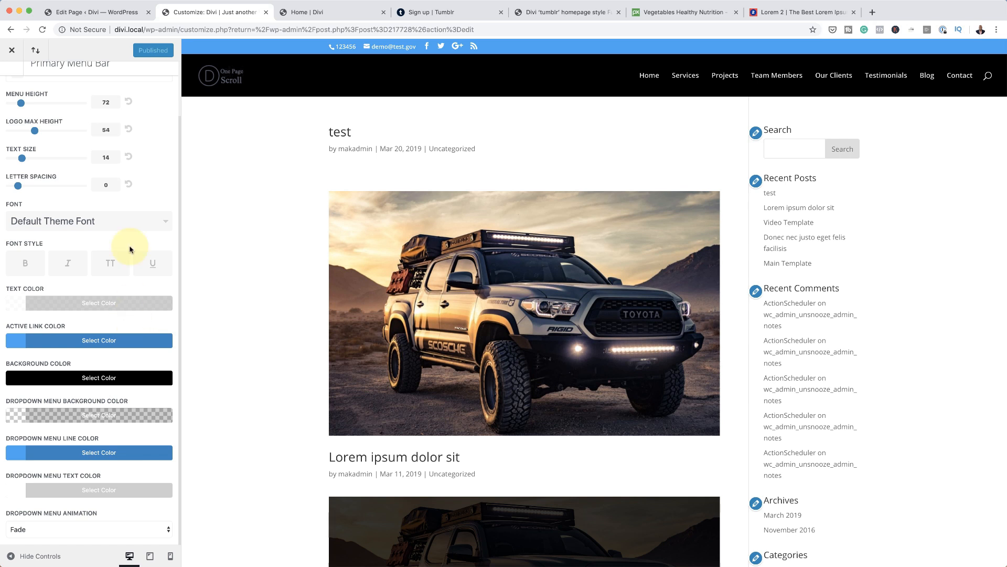
scroll(63, 169, "up", 3)
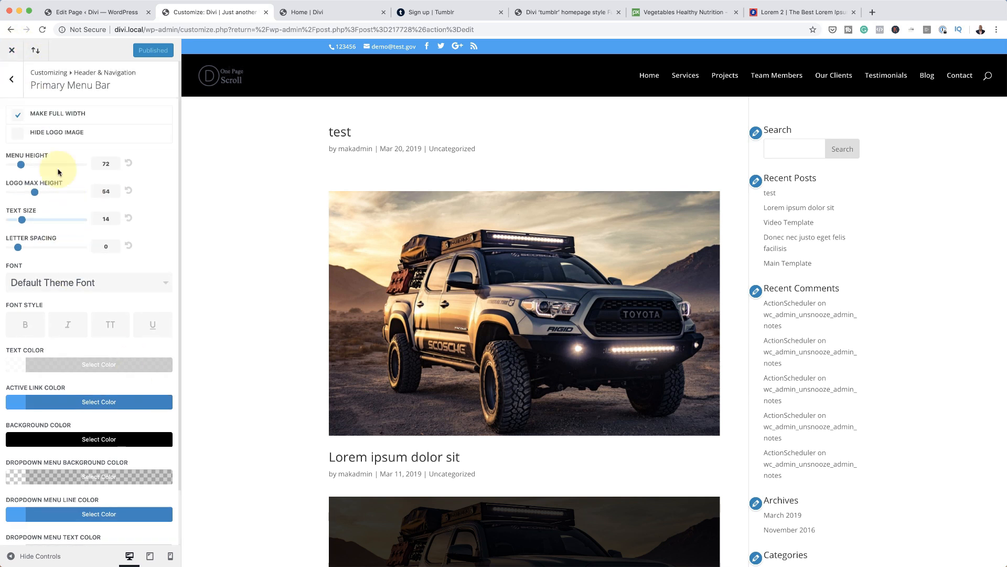
left_click(15, 83)
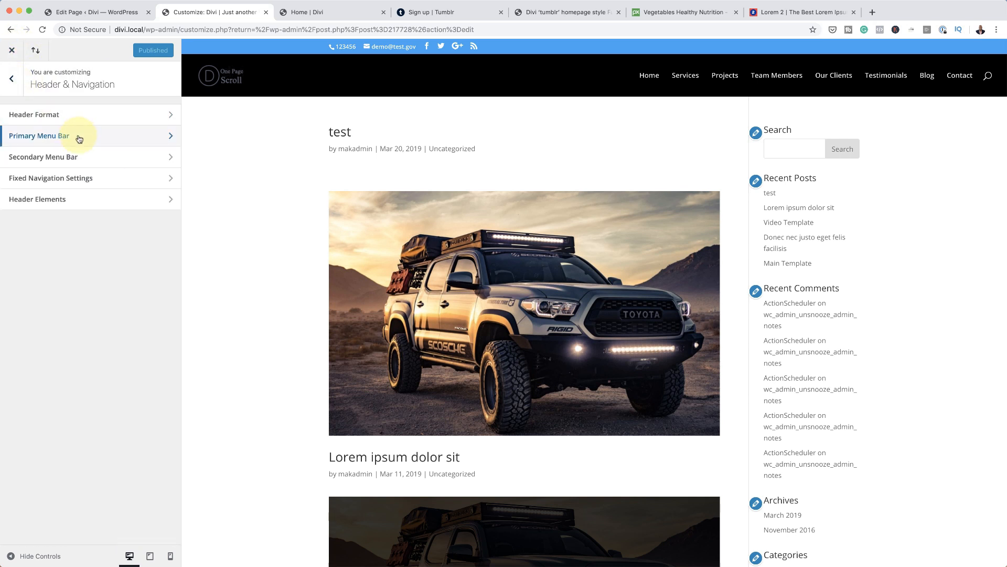
left_click(79, 178)
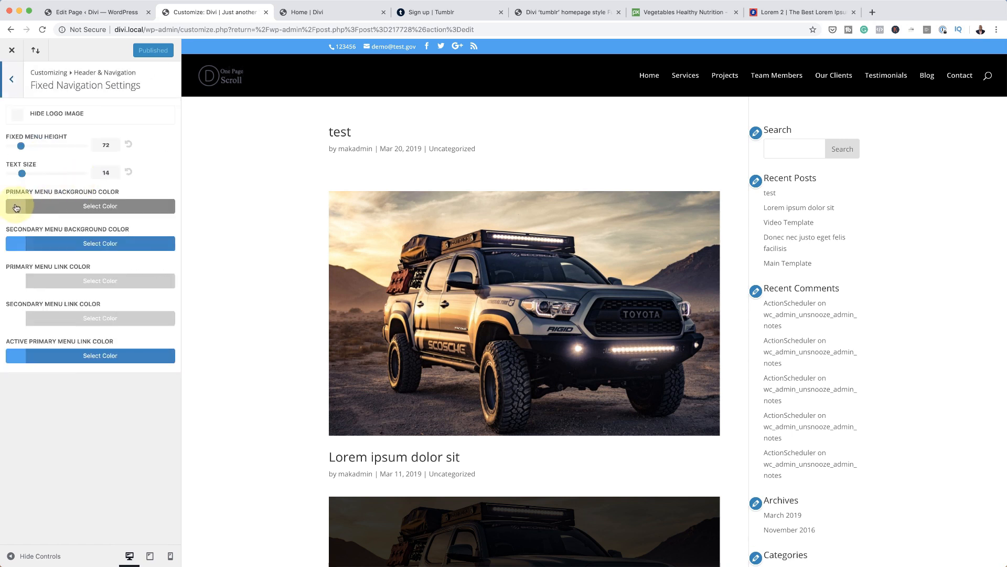
left_click(16, 208)
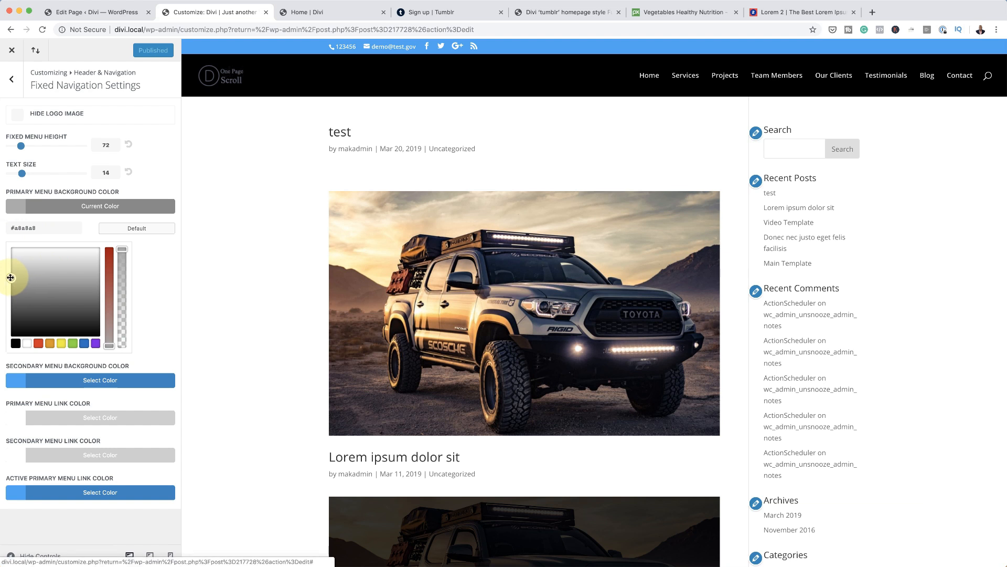
left_click_drag(121, 250, 121, 315)
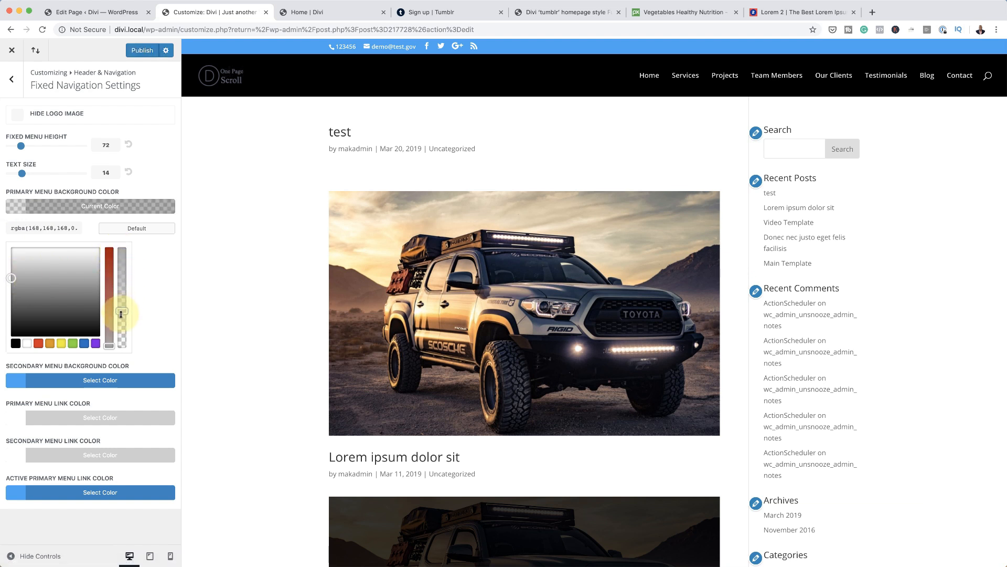
left_click_drag(11, 278, 10, 349)
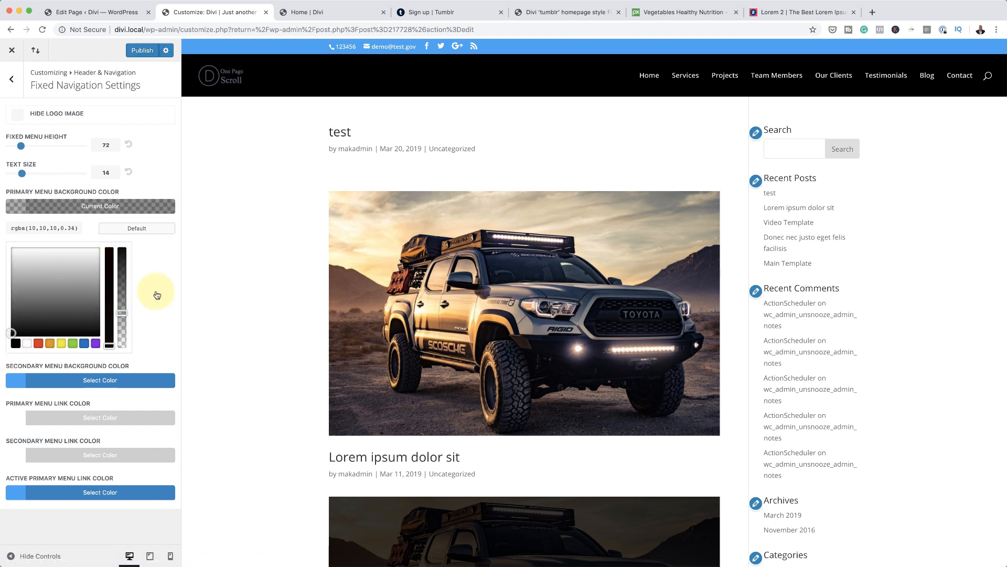
left_click_drag(122, 312, 124, 334)
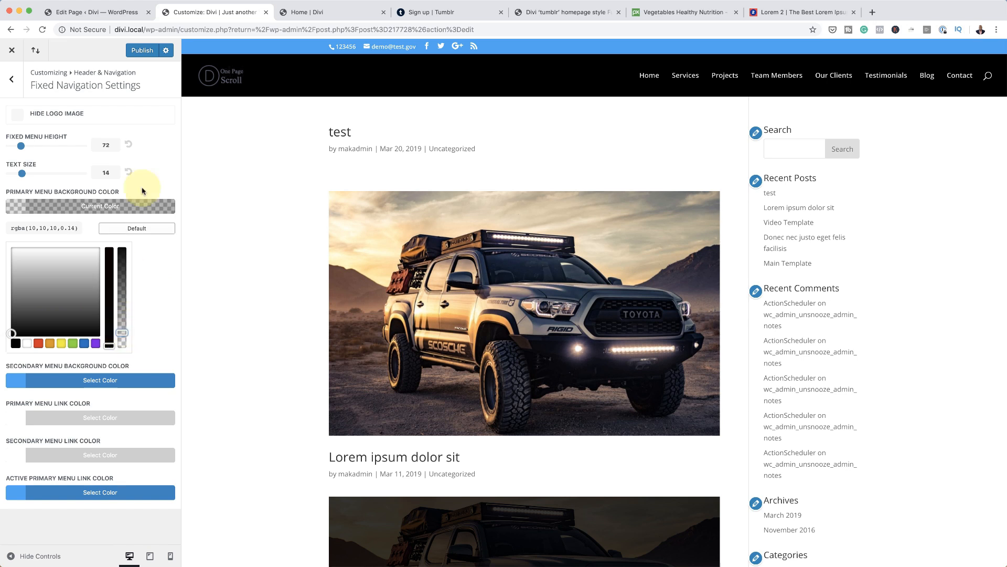
- Publish the fixed navigation color change and check the menu bar while moving through the live Home page's sections
left_click(141, 50)
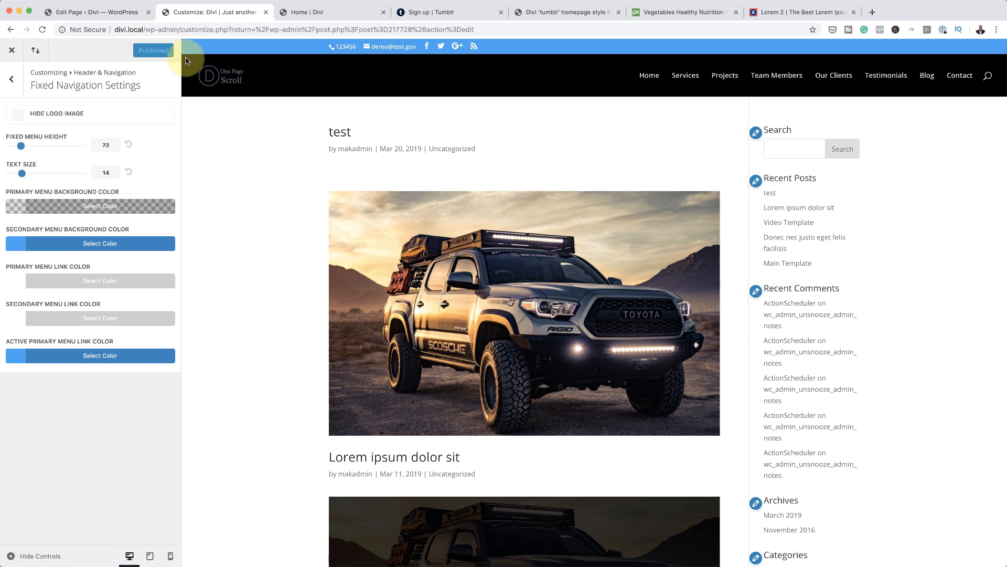
left_click(334, 12)
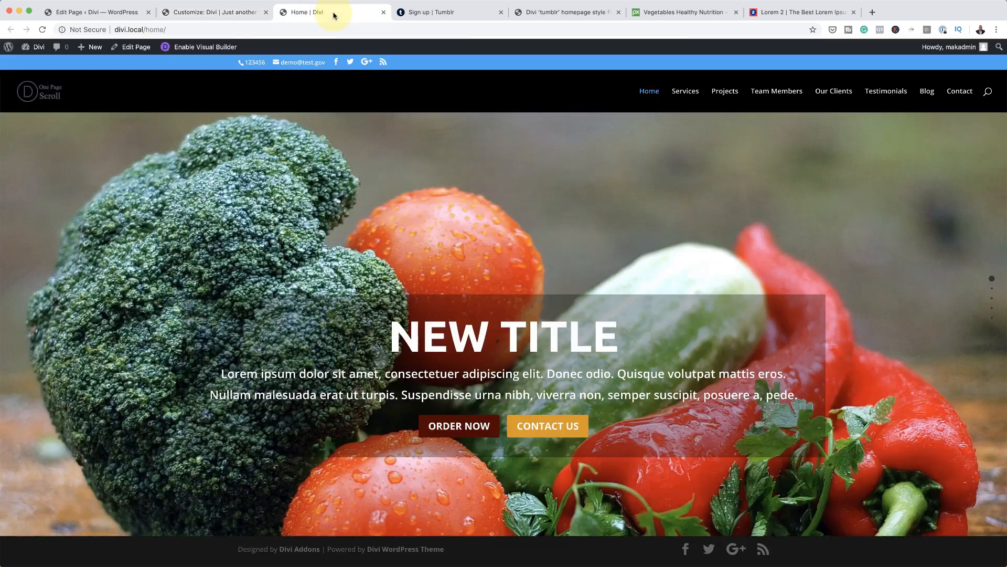
scroll(577, 198, "down", 1)
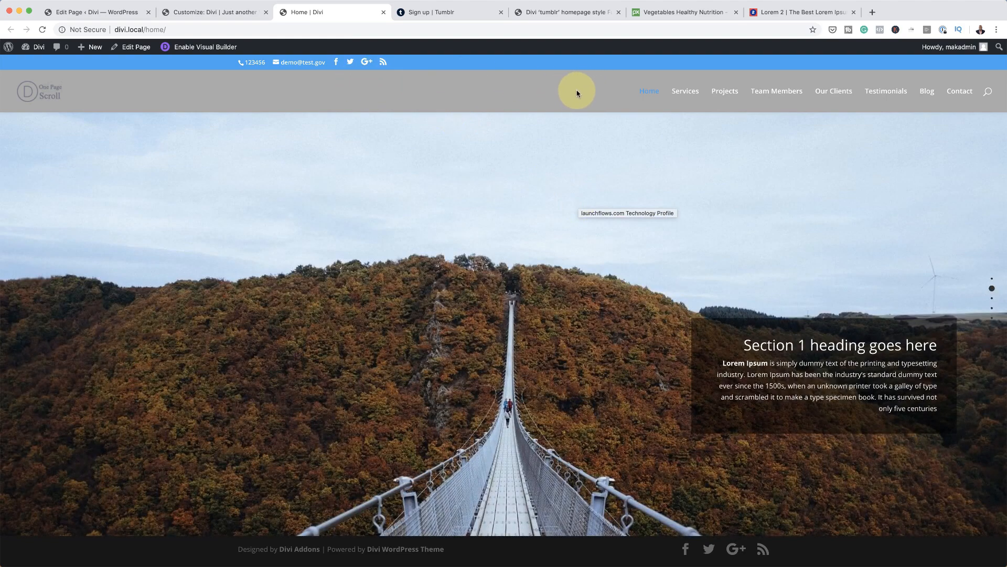
scroll(726, 310, "down", 1)
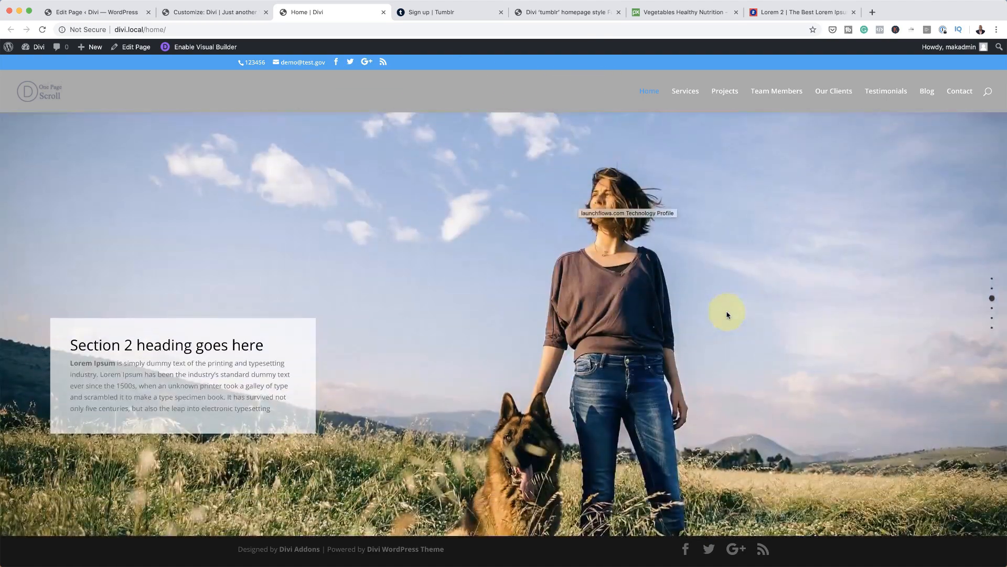
scroll(728, 315, "down", 3)
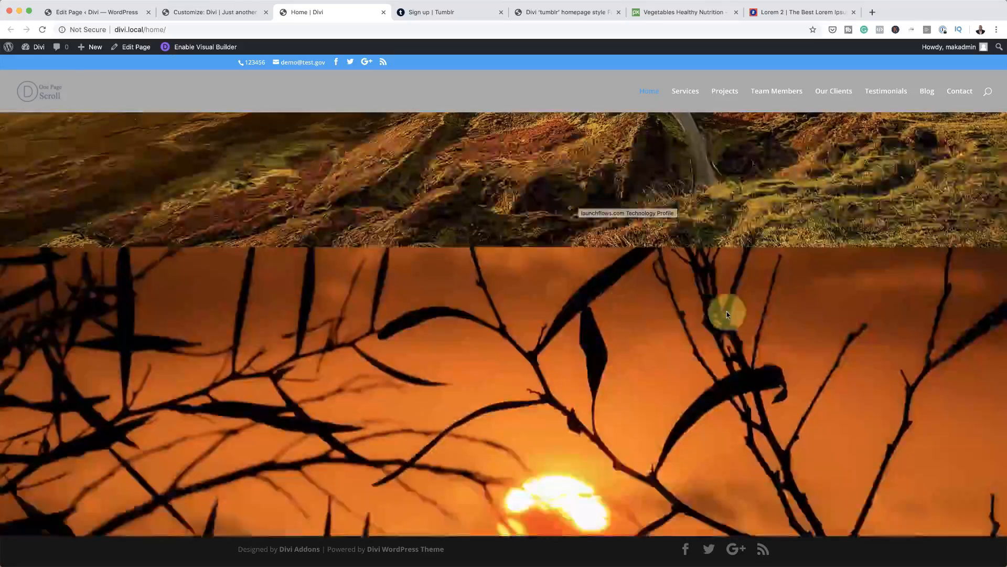
- Return to the theme customizer and go back from the fixed navigation settings to its main list of setting categories
left_click(230, 13)
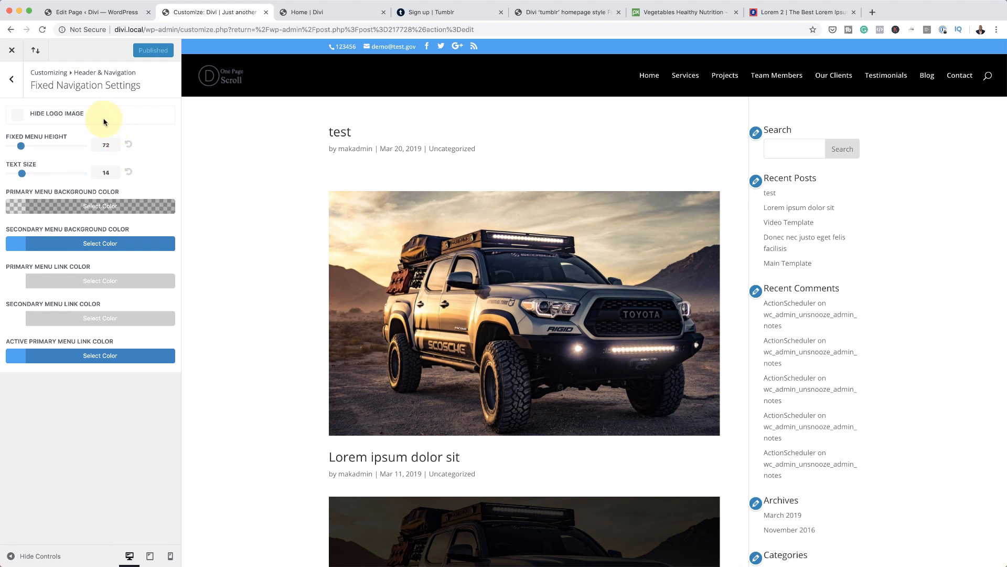
left_click(11, 80)
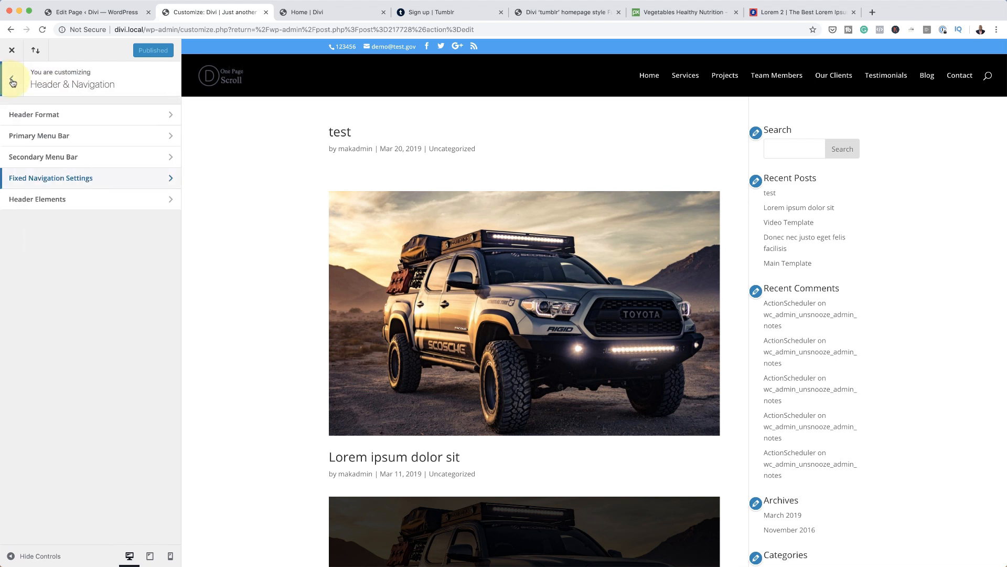
left_click(12, 81)
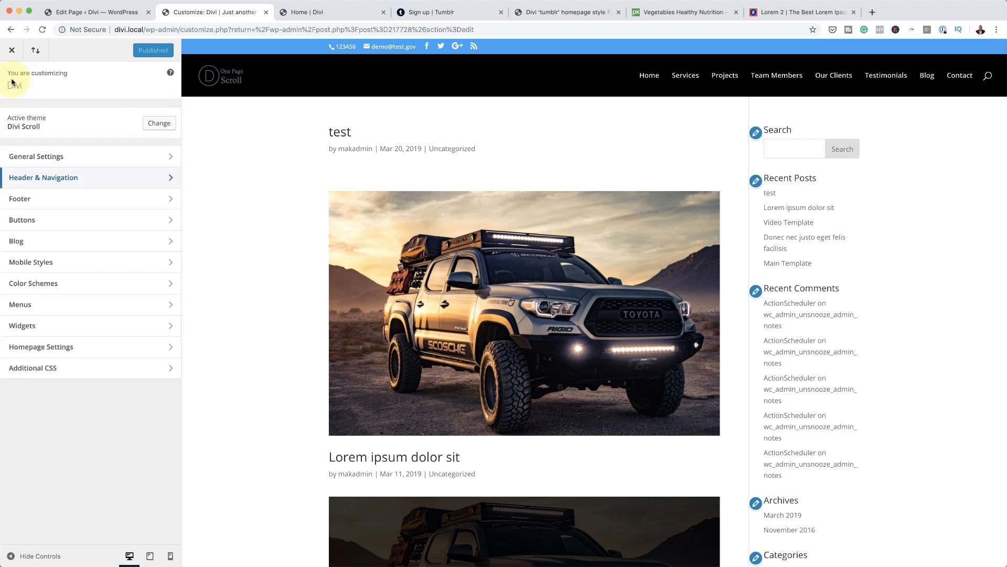